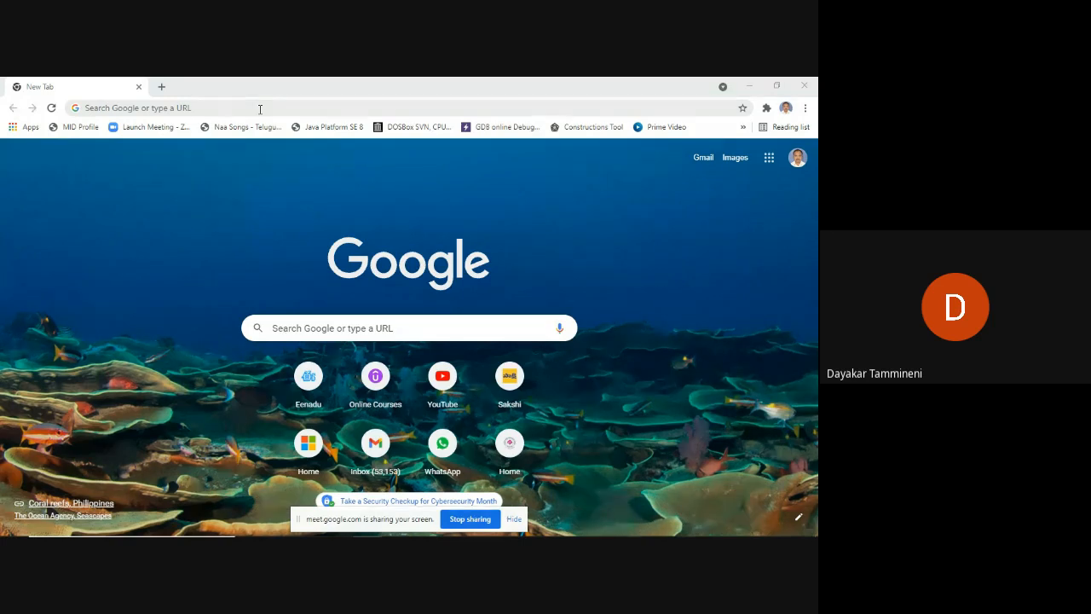
Go to portal.azure.com in Chrome to reach the Azure sign-in account picker.
click(246, 112)
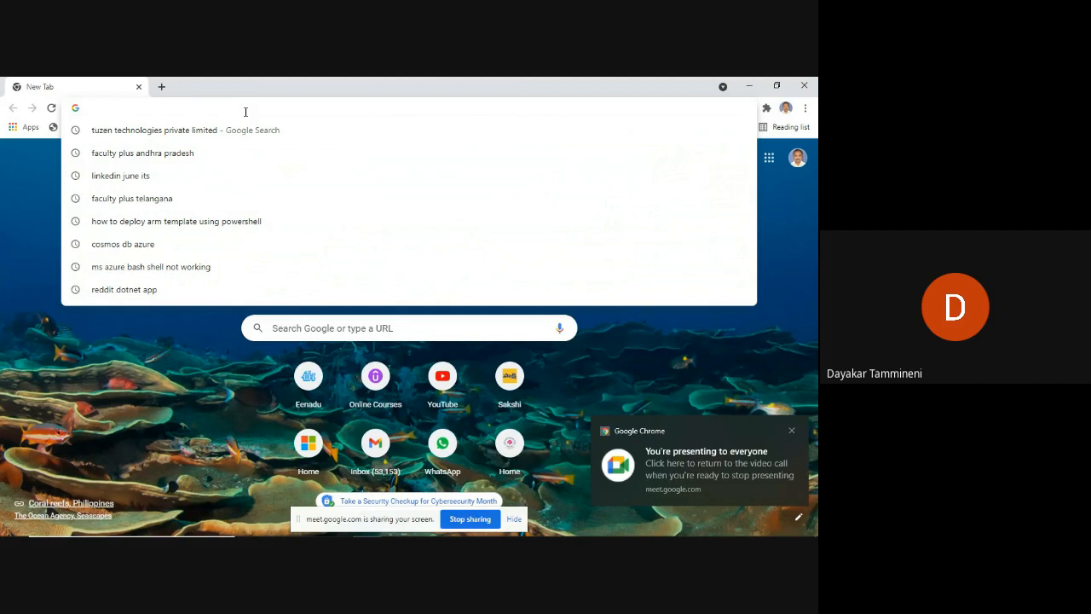
text(p)
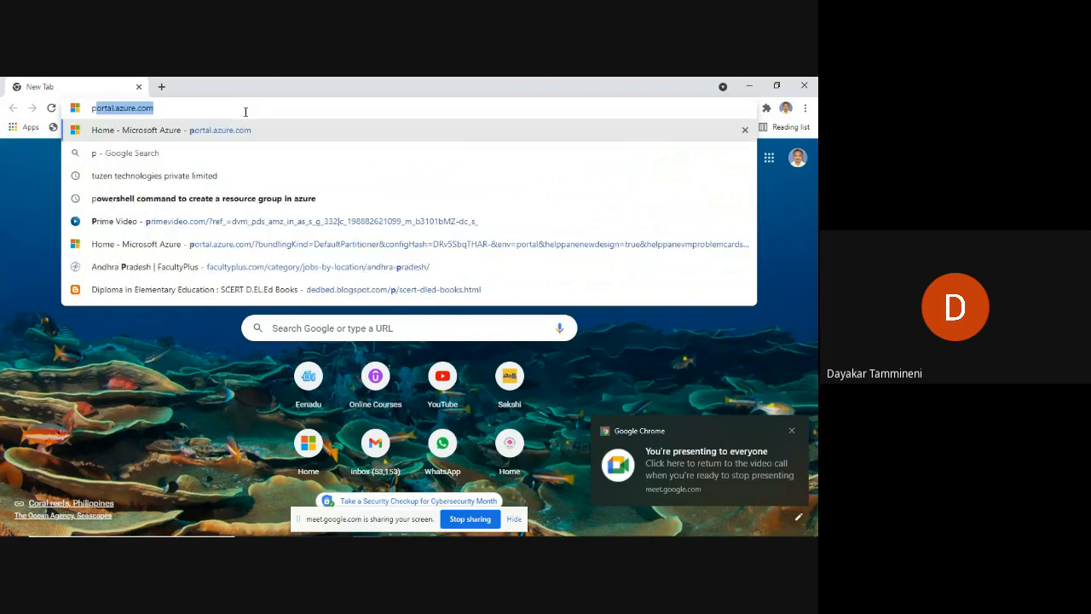
key(Return)
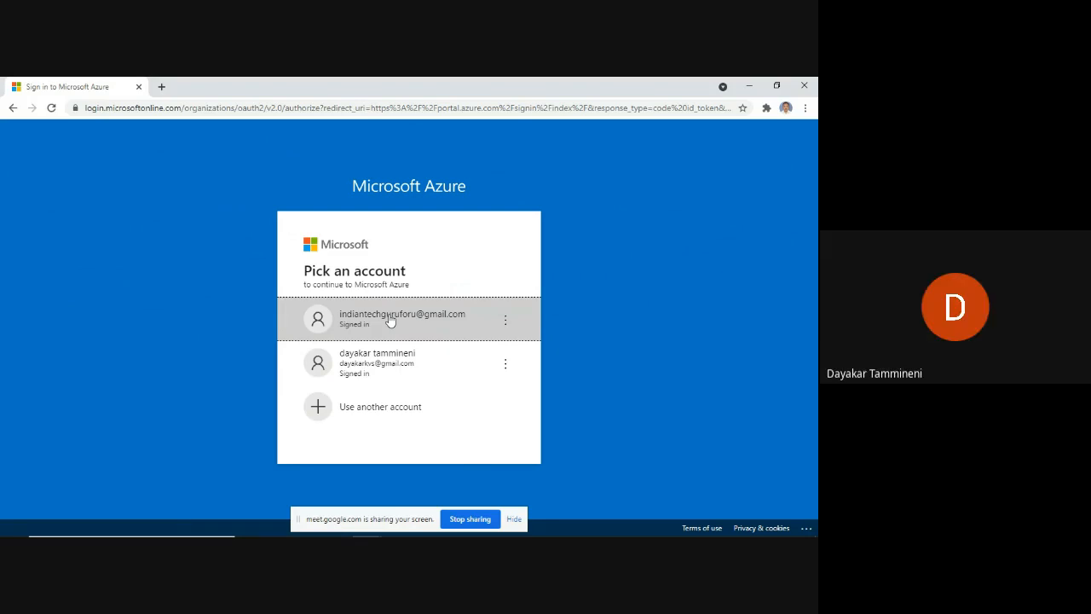
Sign in with the first listed account to load the Azure home page.
click(390, 318)
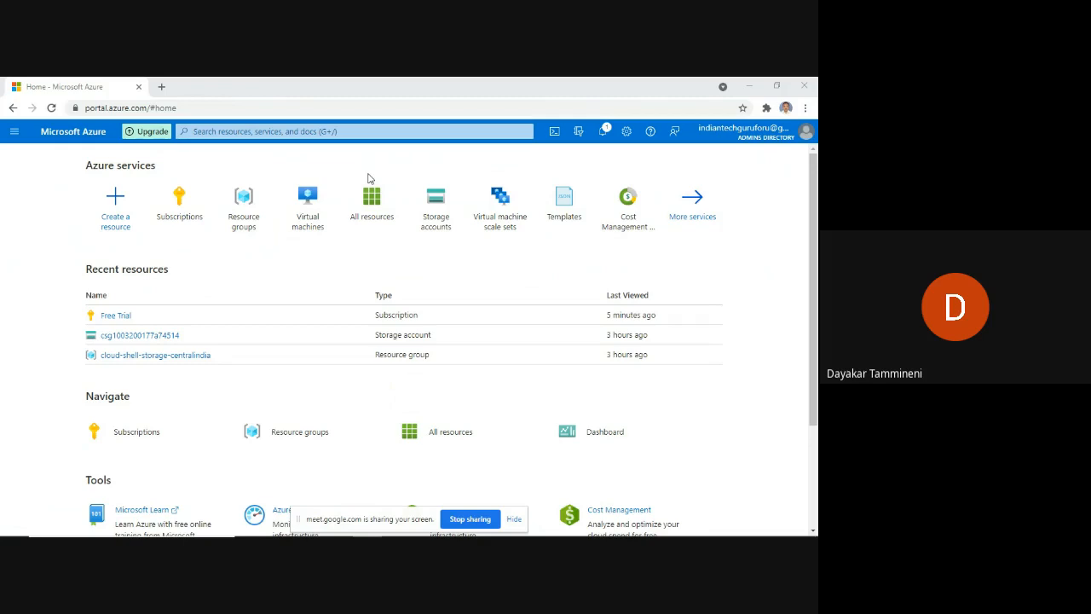
Search the portal for 'scale set' to list Virtual machine scale sets.
click(338, 131)
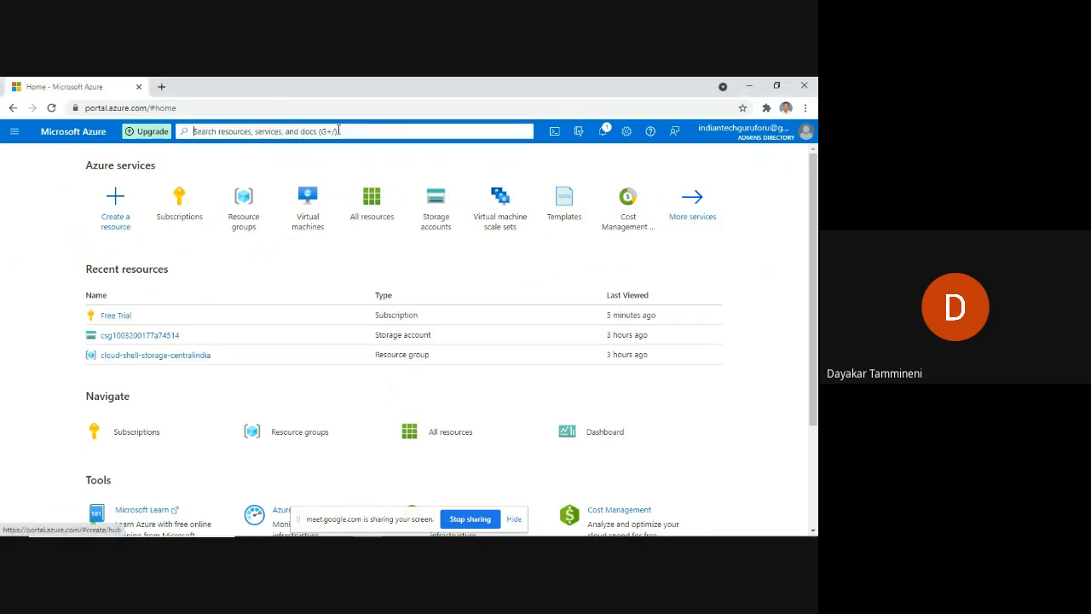
click(339, 131)
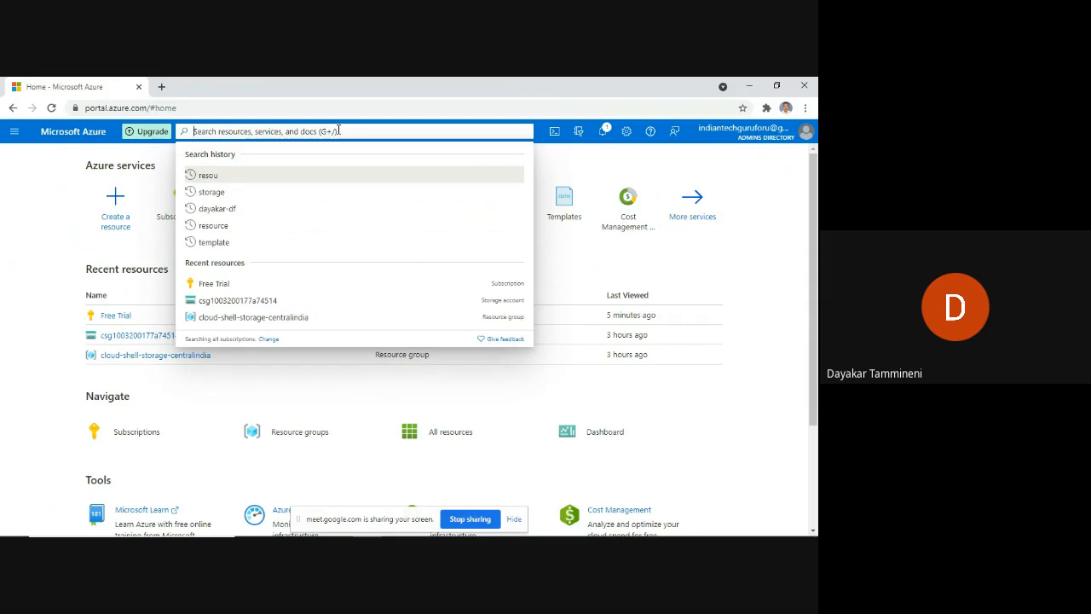
text(scale)
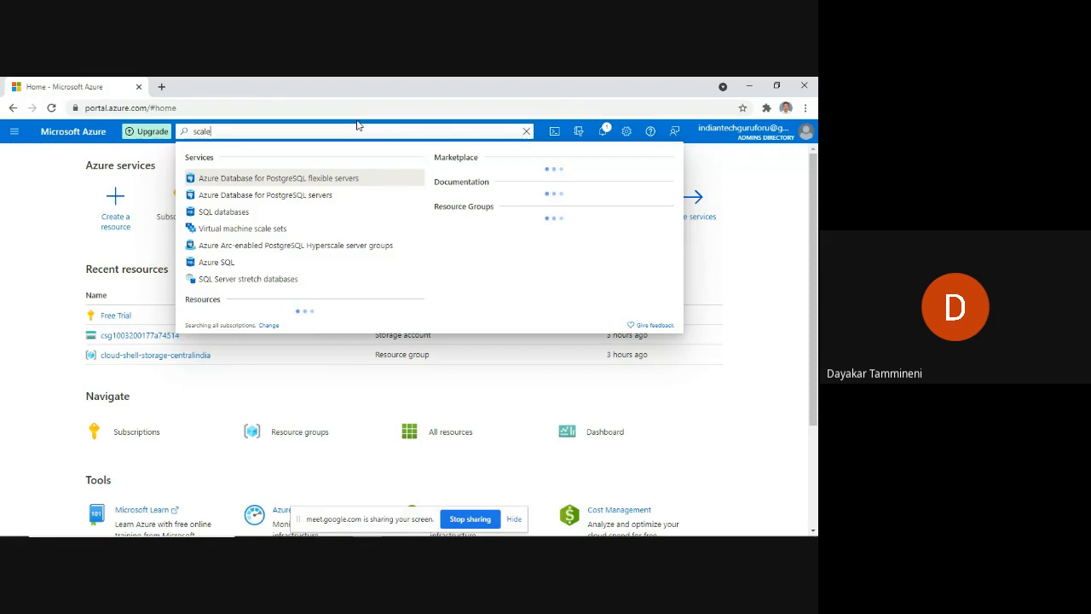
text(set)
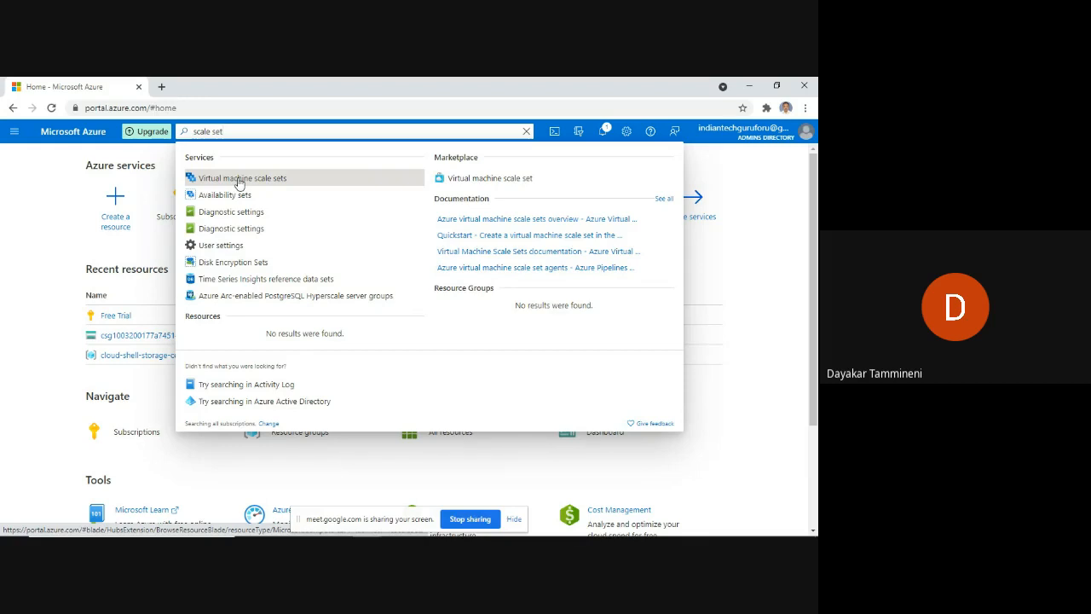
Open Virtual machine scale sets and start the Create virtual machine scale set form.
click(240, 179)
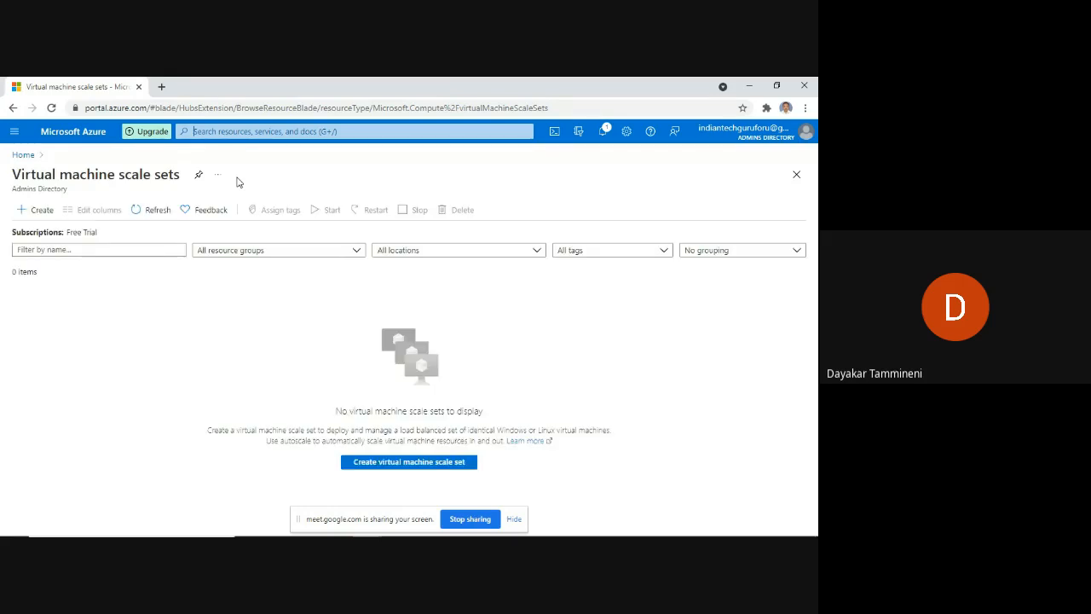
click(406, 467)
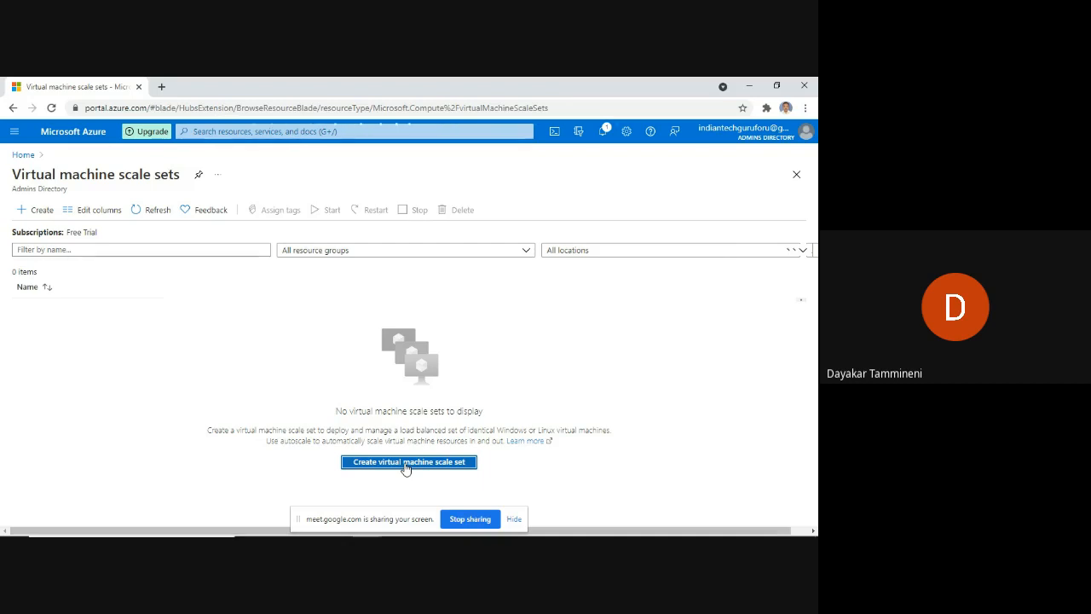
click(408, 462)
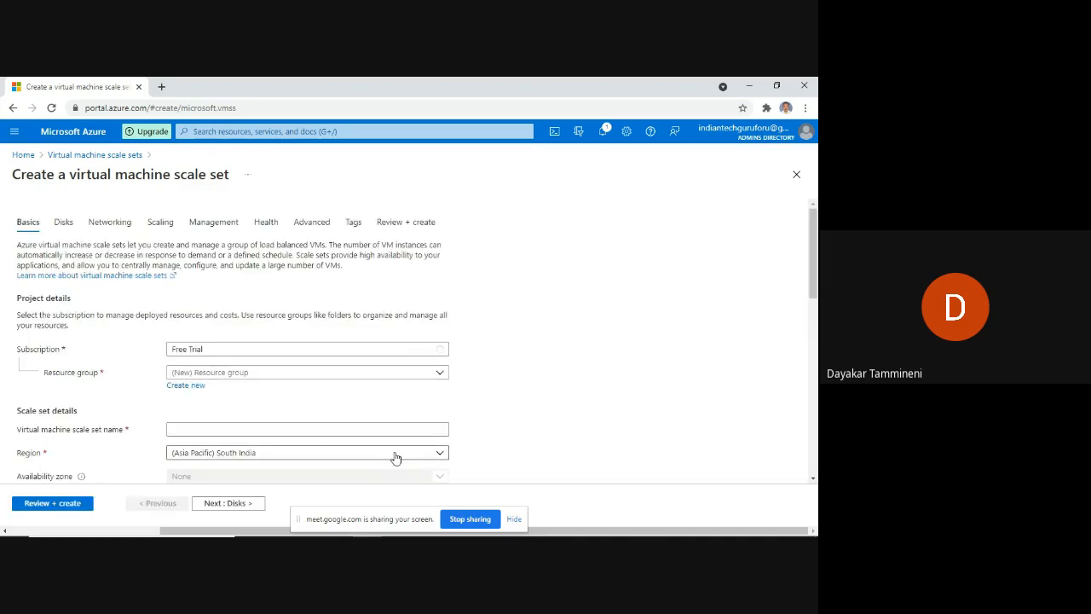
Create a new resource group for the scale set.
scroll(329, 316, down, 1)
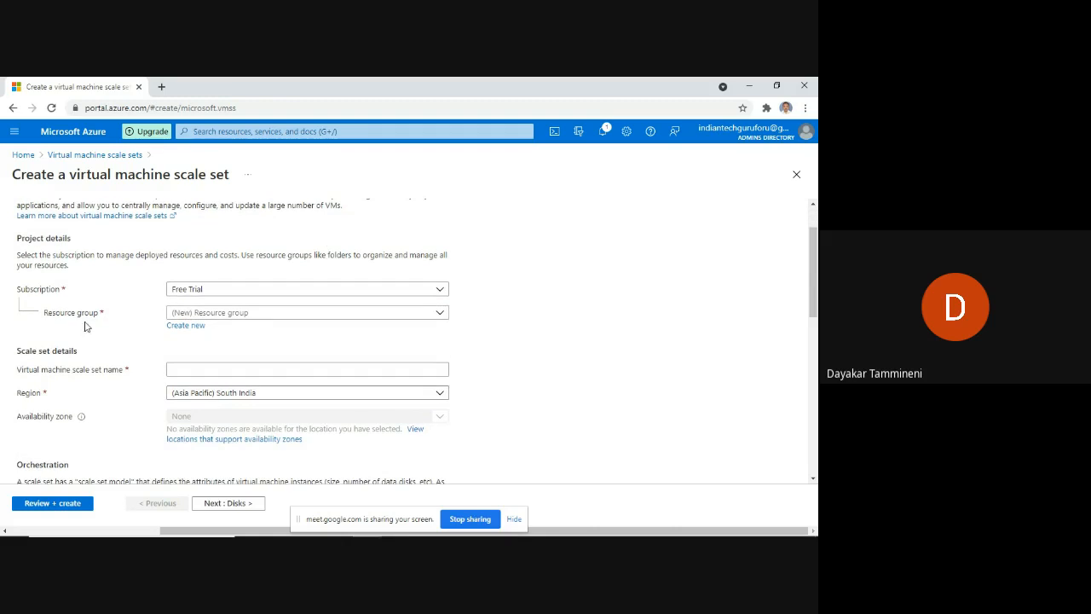
click(182, 328)
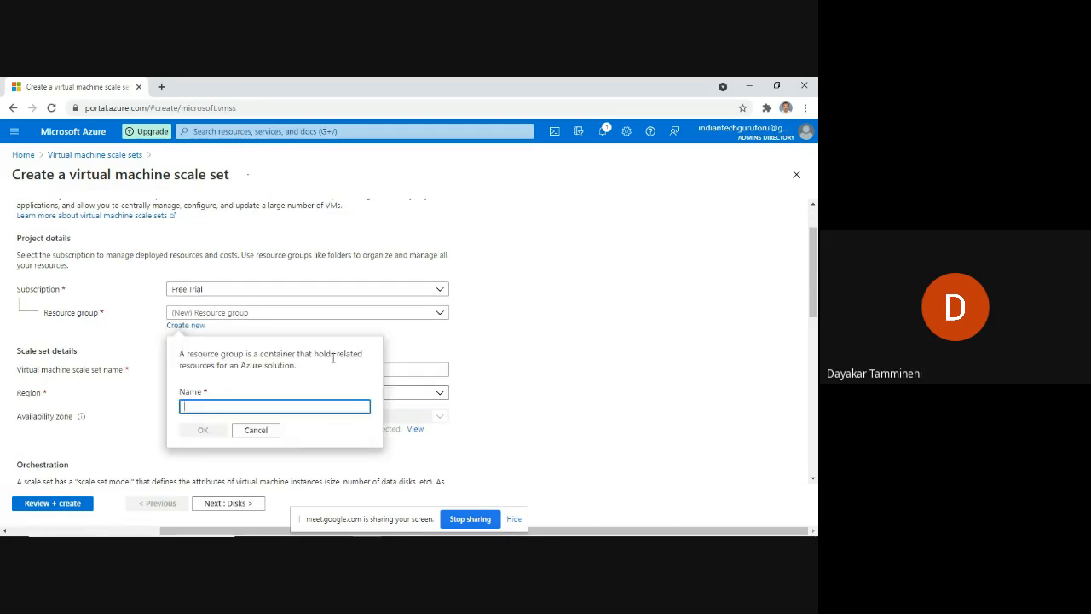
text(dayakar)
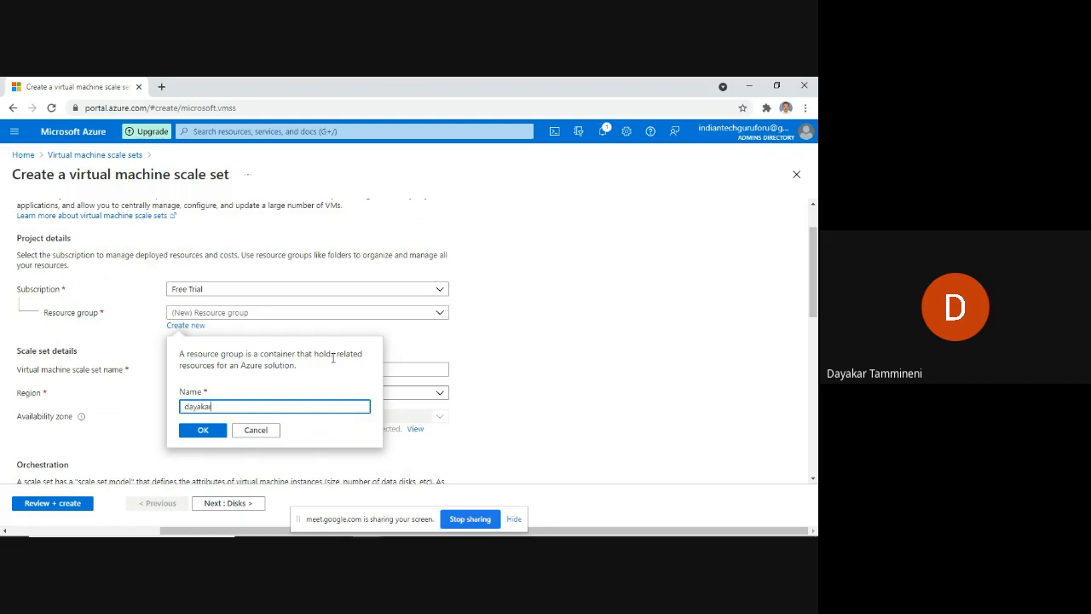
text(-rg)
click(202, 435)
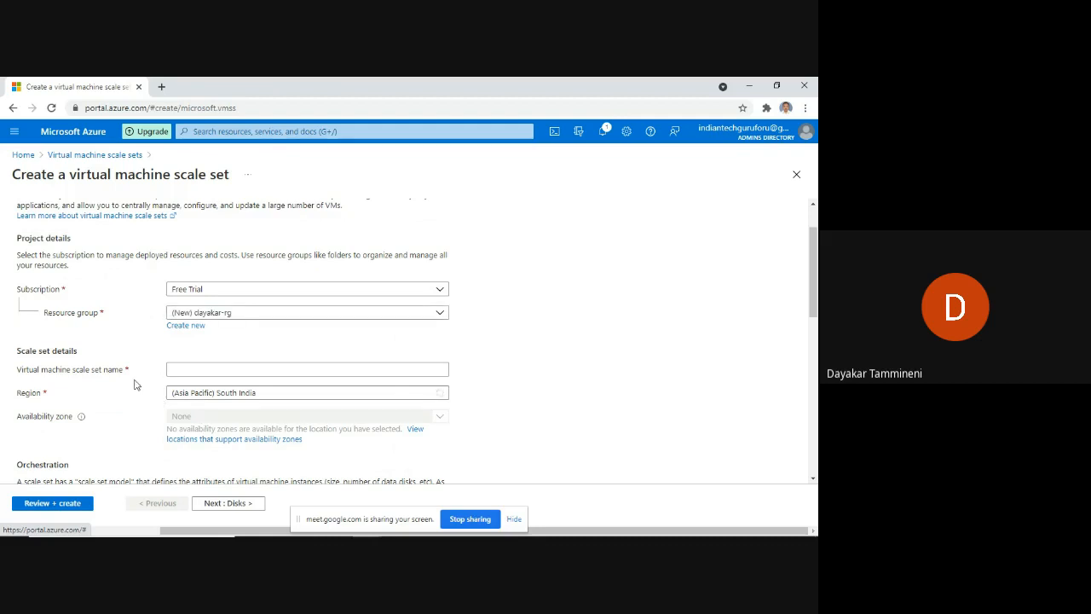
Name the scale set 'my-first-vmss'.
click(198, 368)
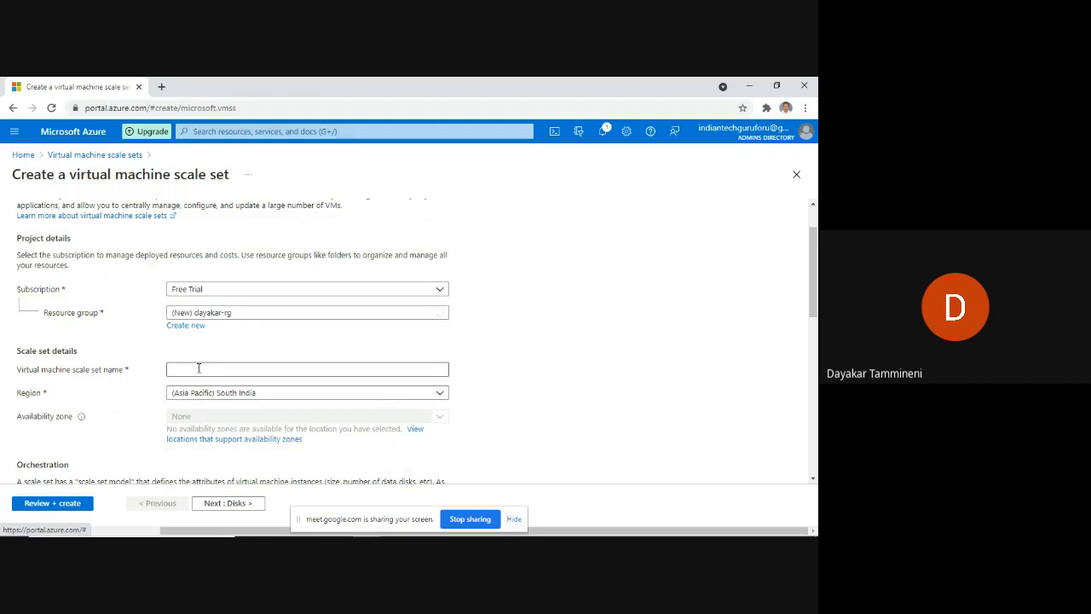
click(199, 369)
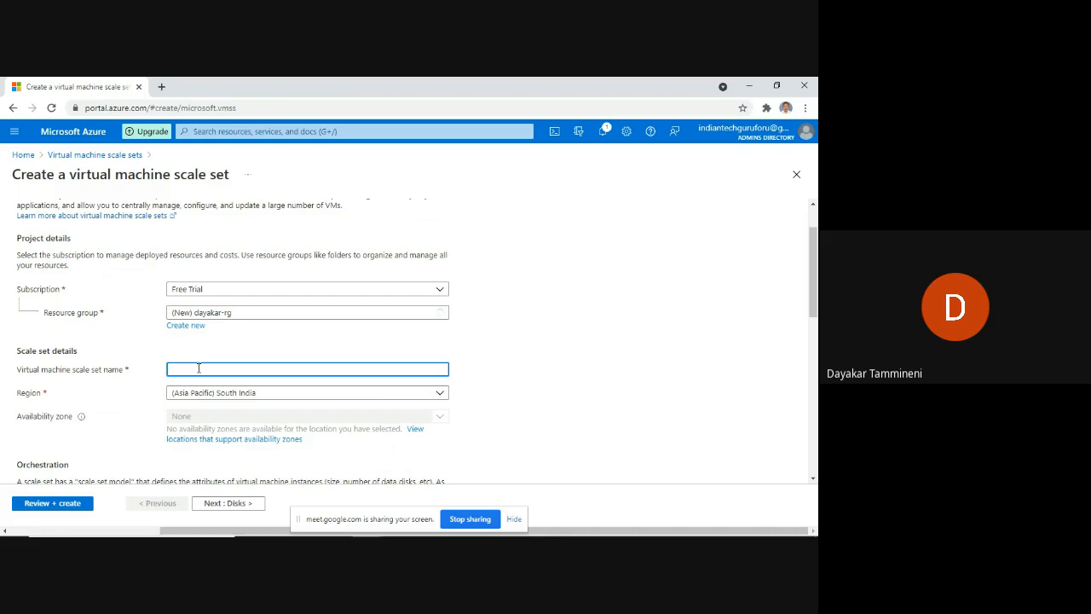
text(my-first-vmss)
Set the region to (US) East US.
click(300, 397)
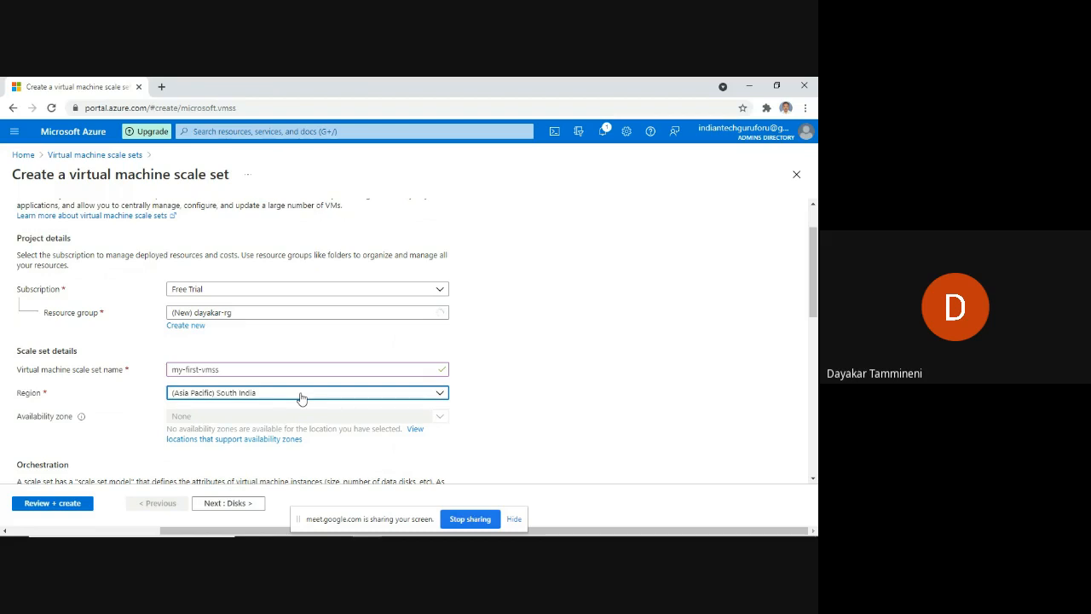
click(301, 397)
scroll(297, 337, up, 2)
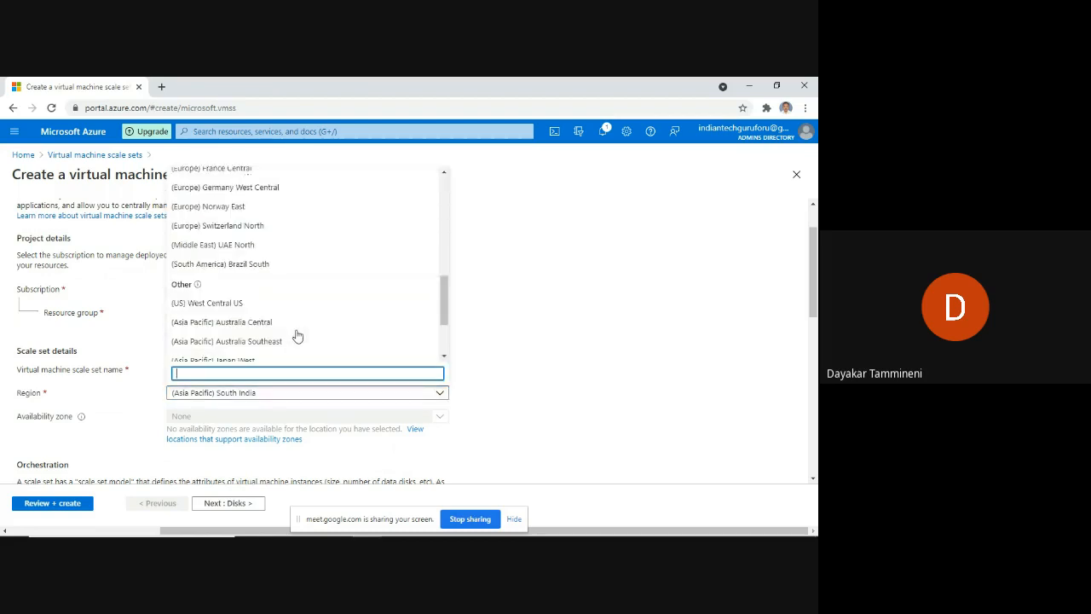
scroll(297, 336, up, 5)
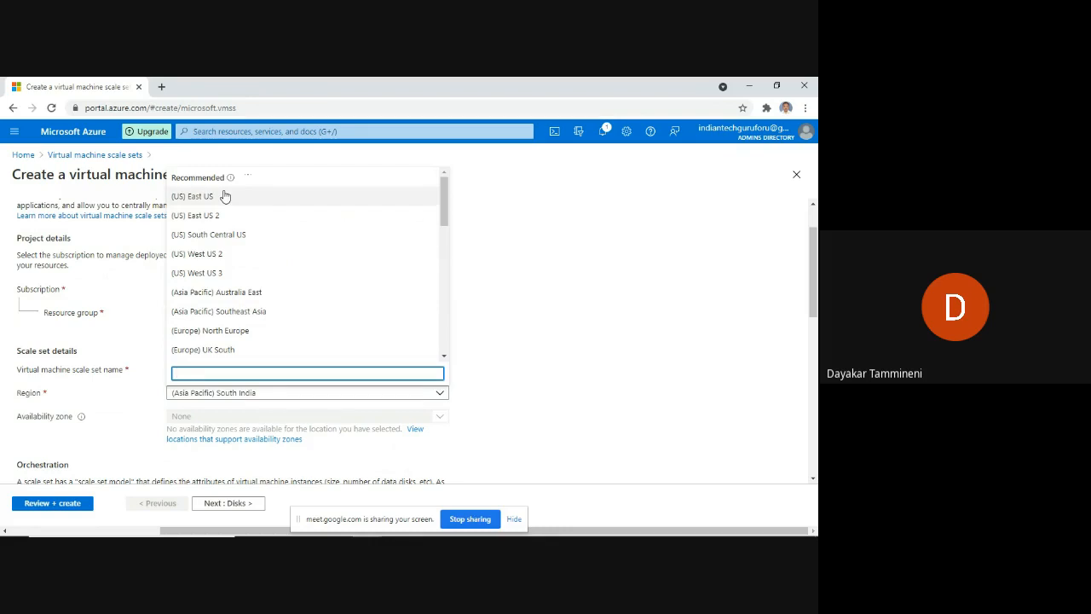
key(Escape)
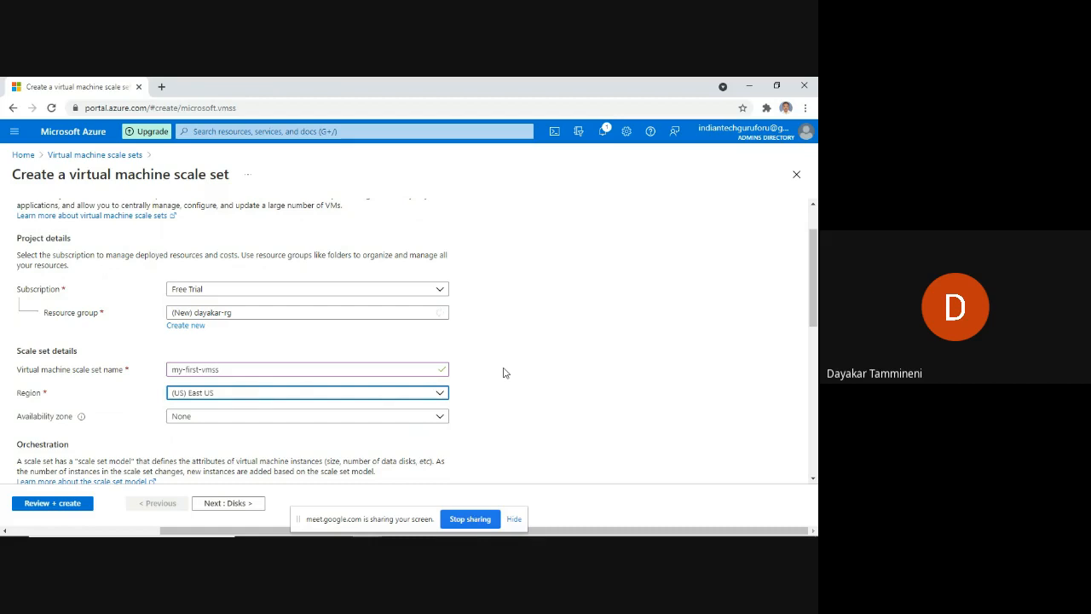
Enter the administrator username and begin typing the administrator password.
scroll(503, 373, down, 1)
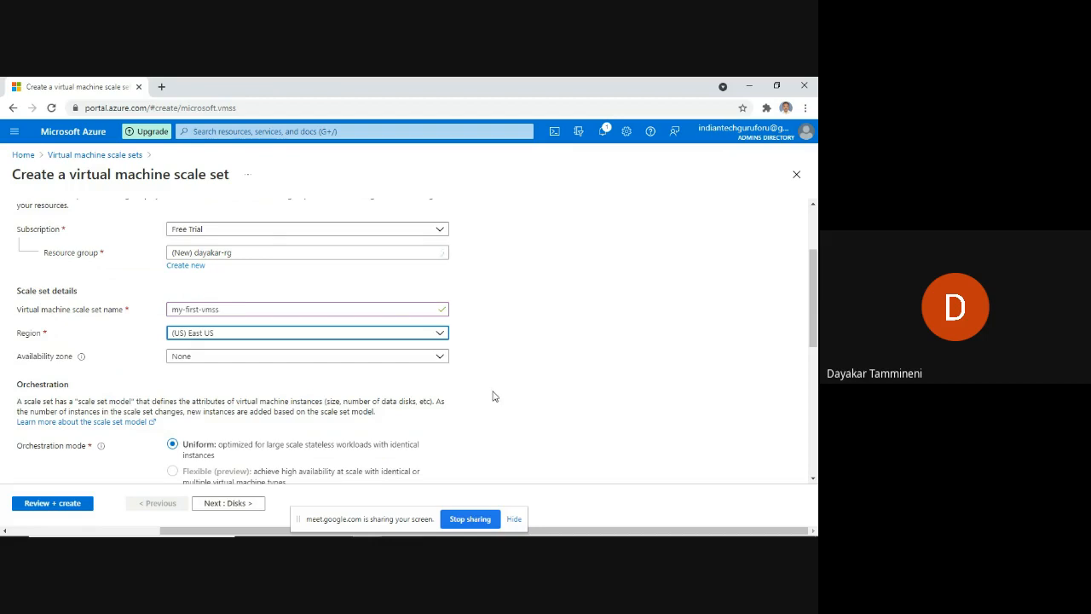
scroll(492, 396, down, 1)
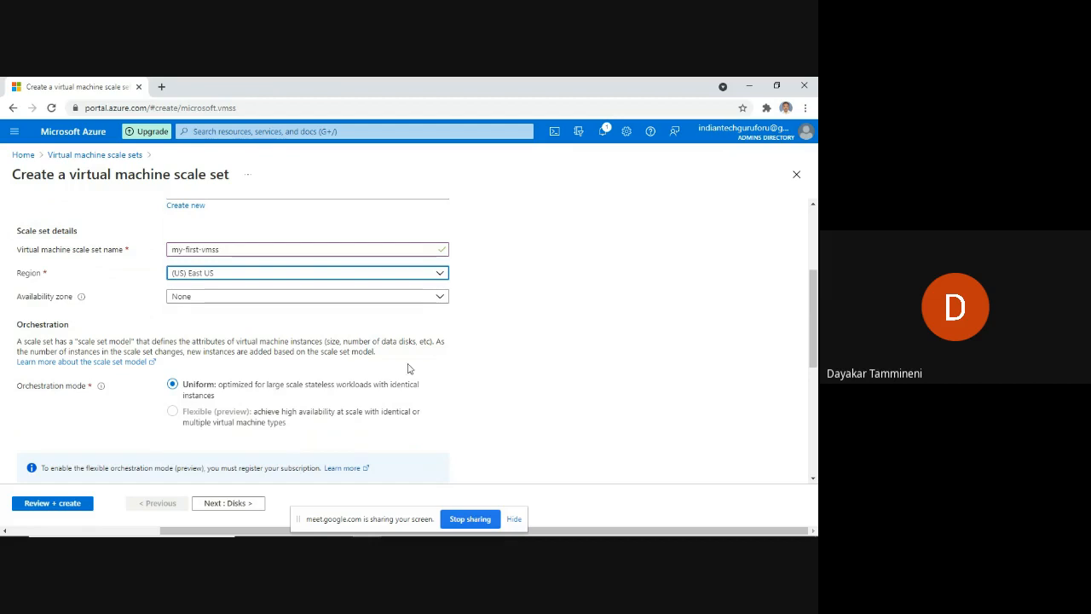
scroll(370, 363, down, 3)
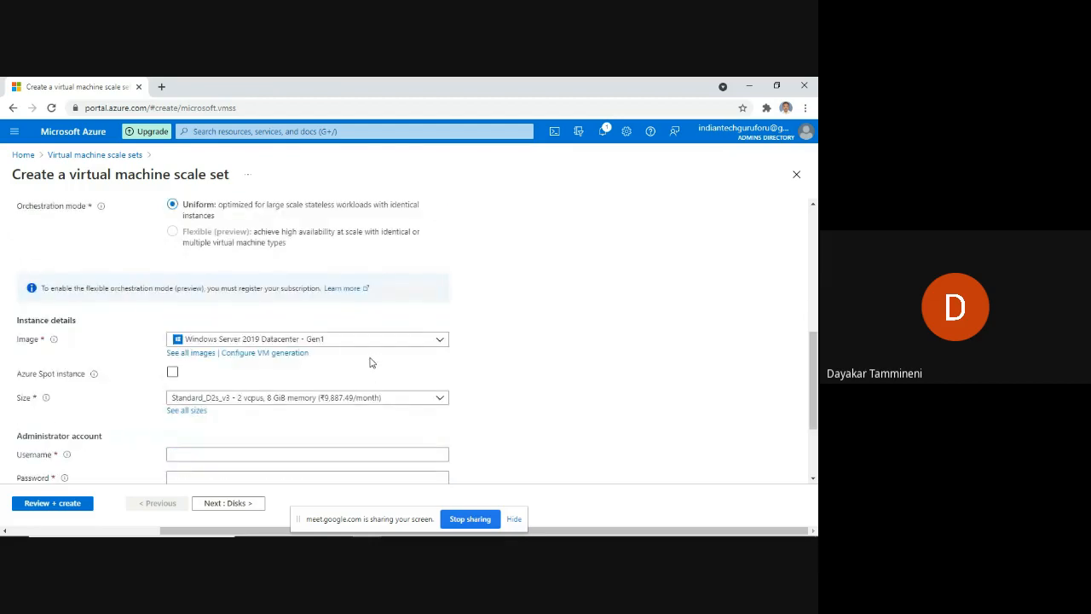
scroll(370, 364, down, 1)
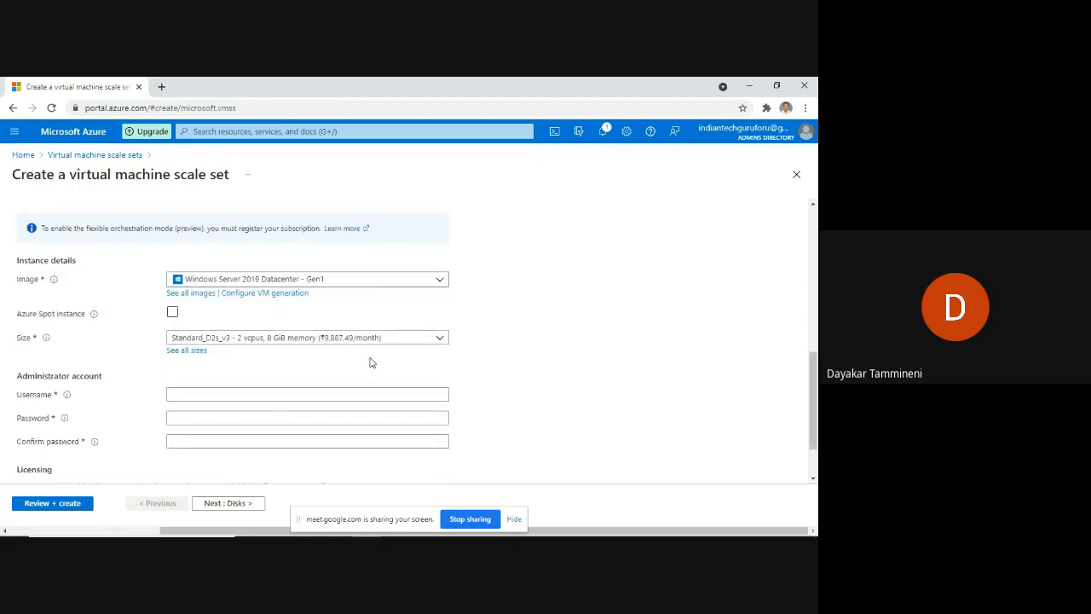
scroll(287, 355, down, 1)
click(287, 333)
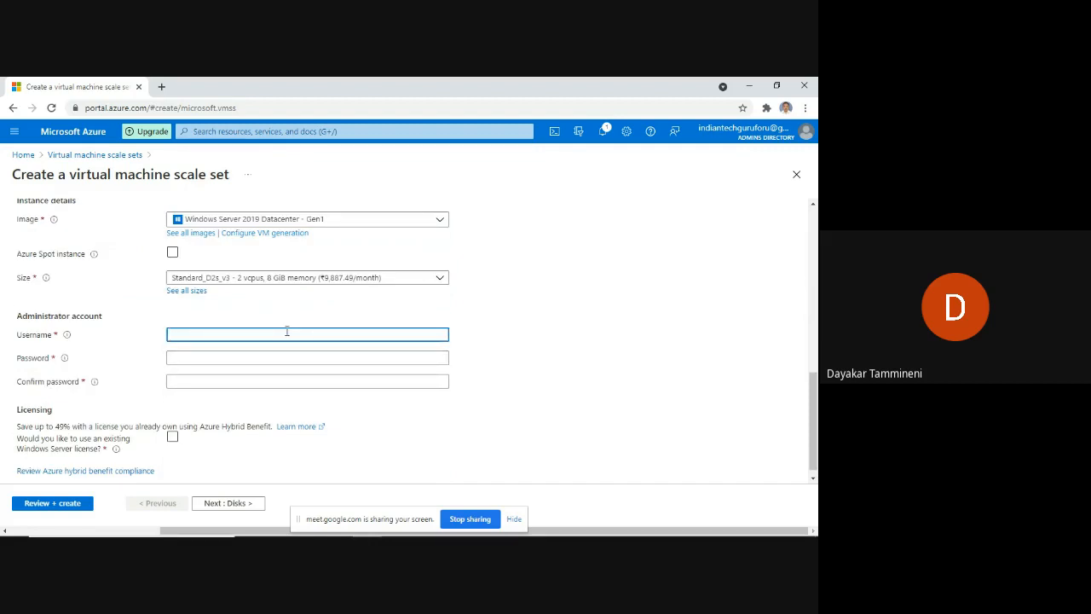
text(dayakar123)
key(Tab)
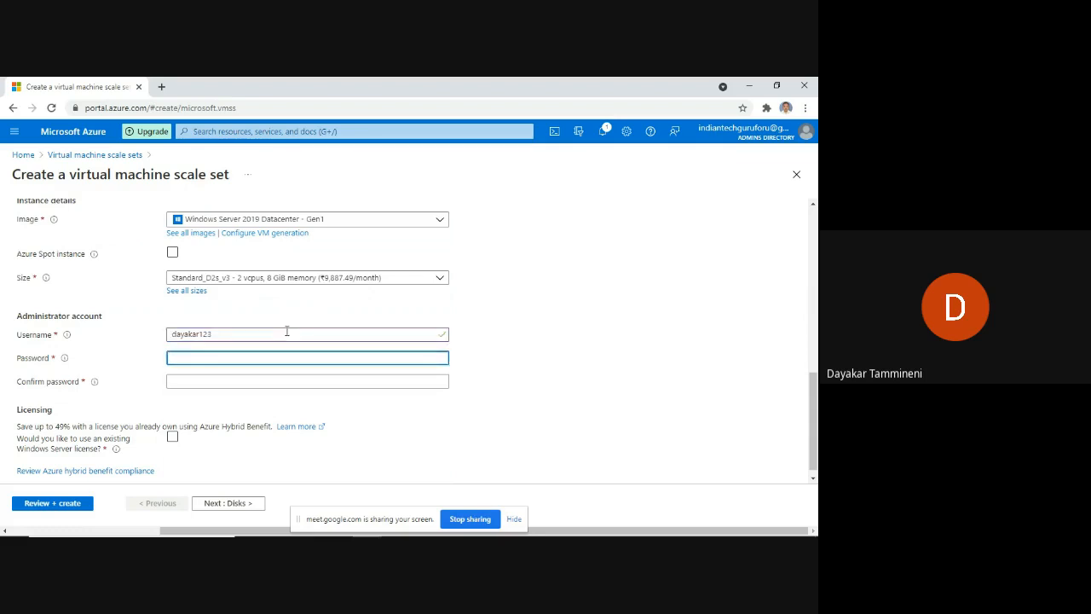
text(•••••••)
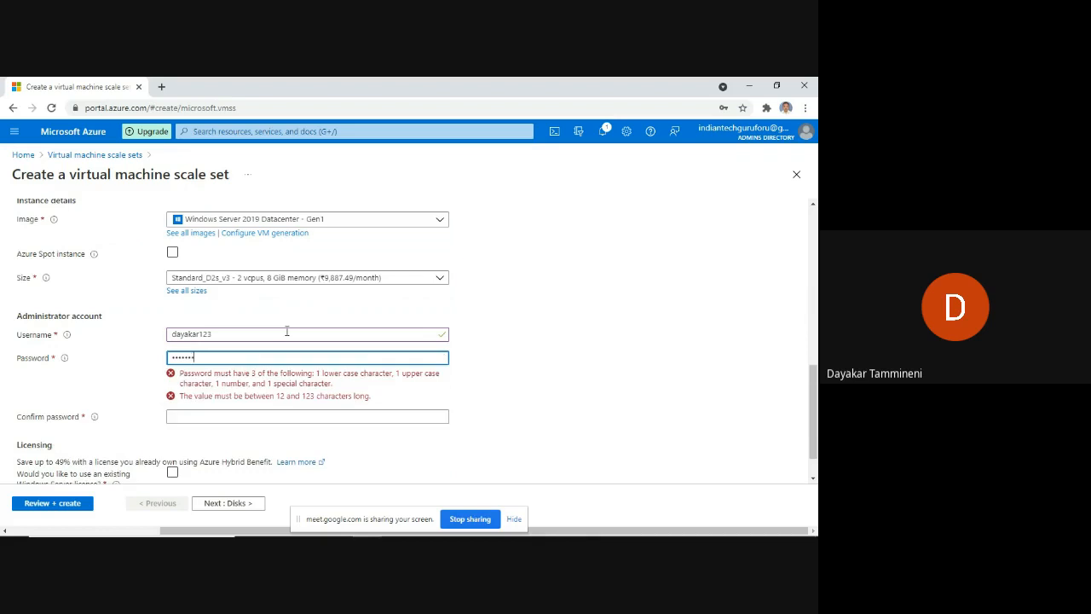
Replace the too-short password with a valid 12+ character password and confirm it.
key(BackSpace)
key(BackSpace)
key(BackSpace)
key(BackSpace)
key(BackSpace)
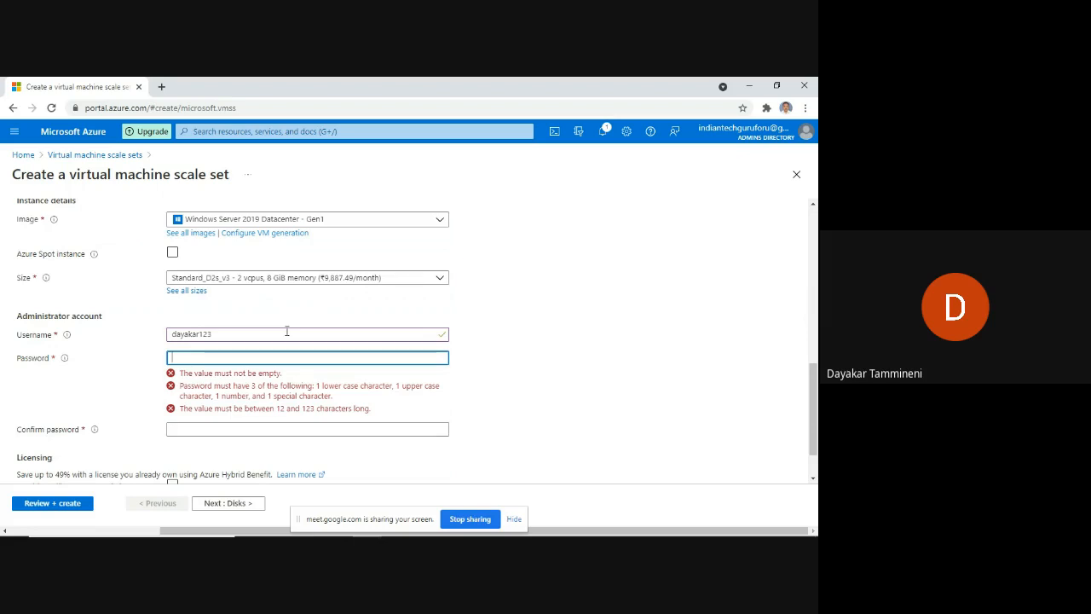
text(**********)
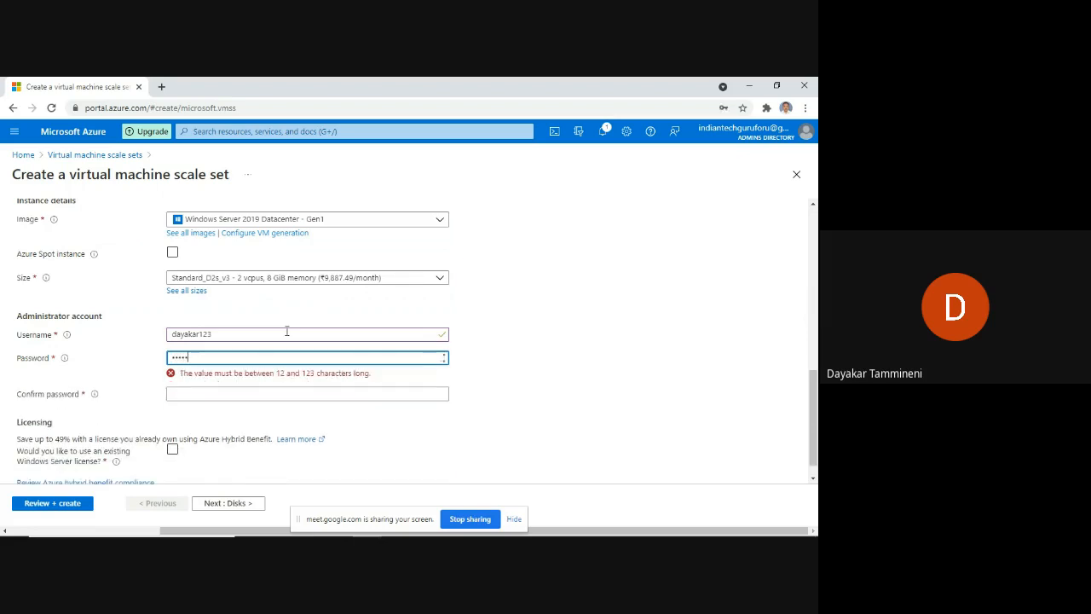
text(***)
key(Tab)
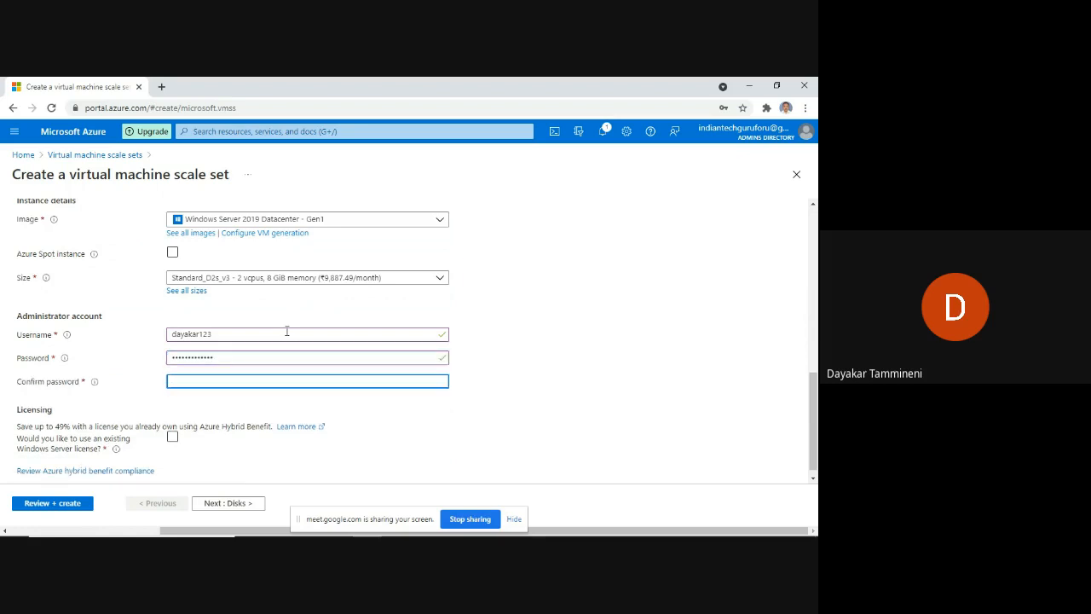
text(**********)
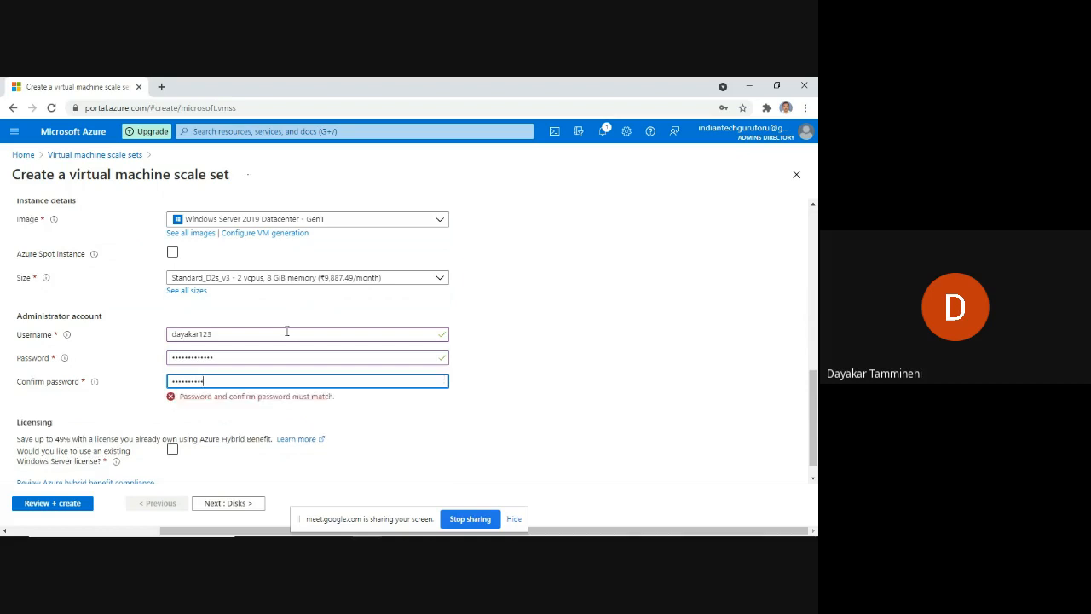
text(***)
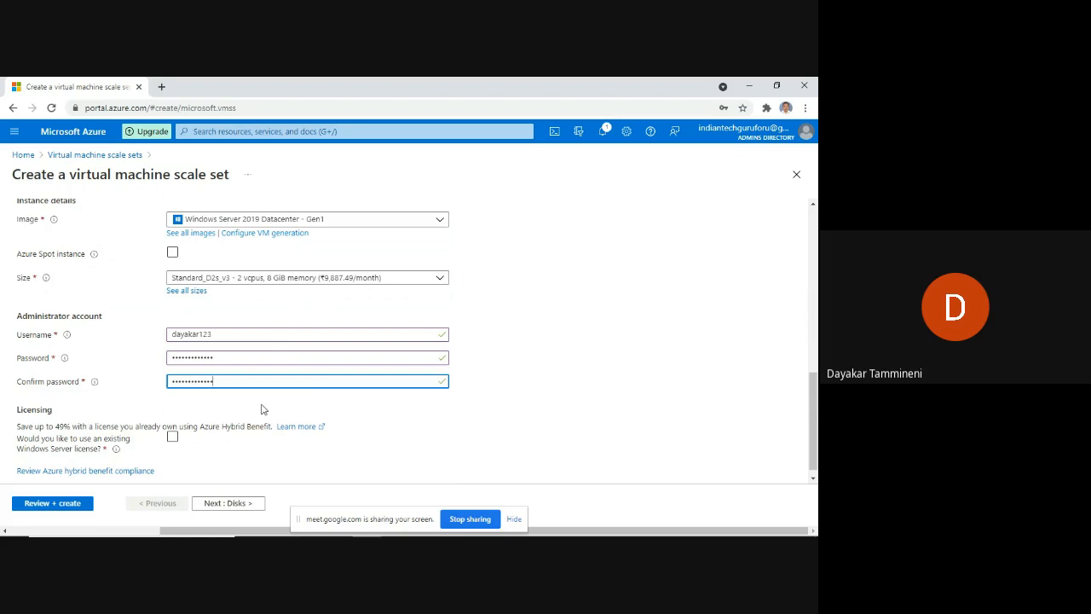
scroll(262, 409, down, 1)
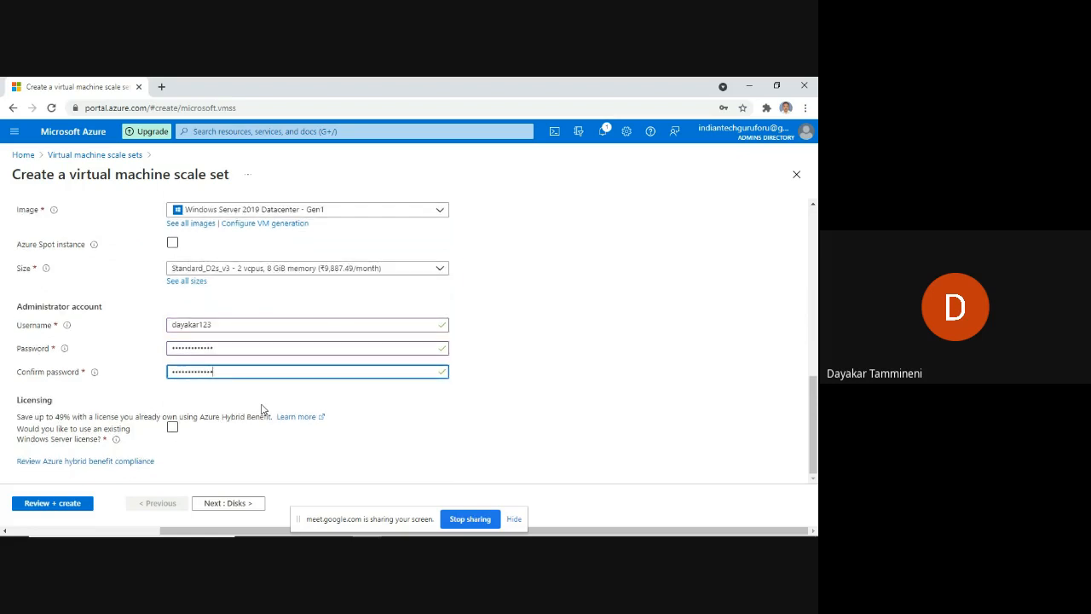
Run Review + create to validate the scale set settings.
click(53, 503)
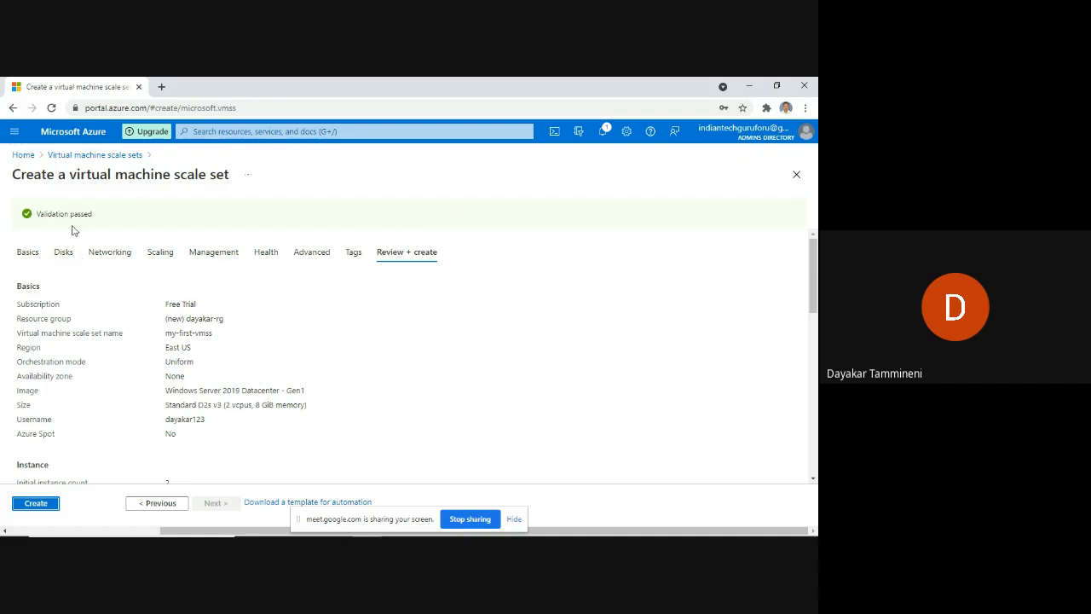
Create the my-first-vmss scale set and open it once deployment succeeds.
click(36, 505)
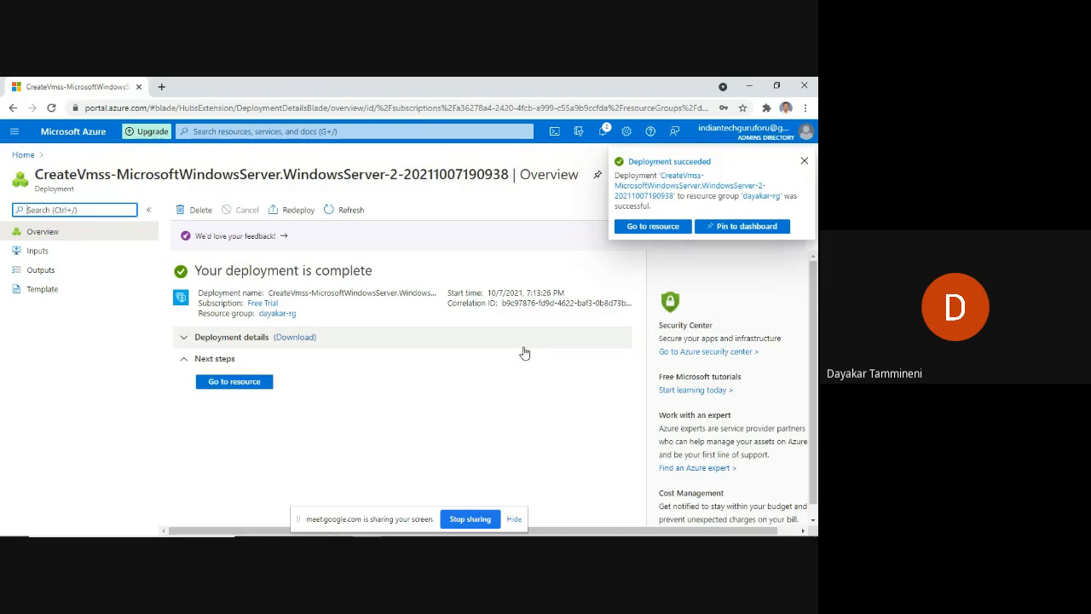
click(223, 385)
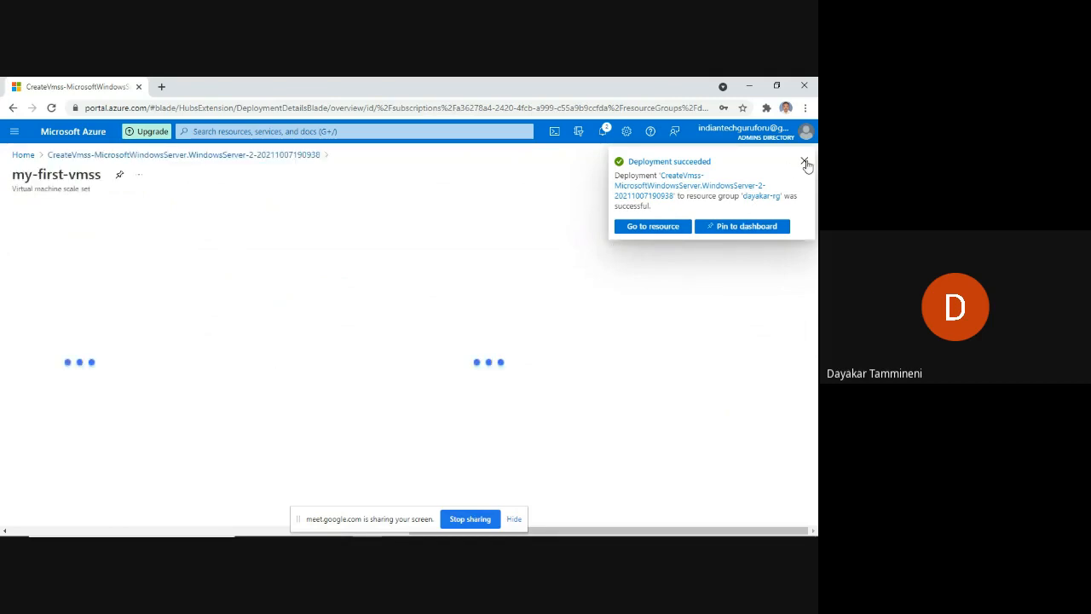
Dismiss the deployment notification and view my-first-vmss's two VM instances.
click(805, 163)
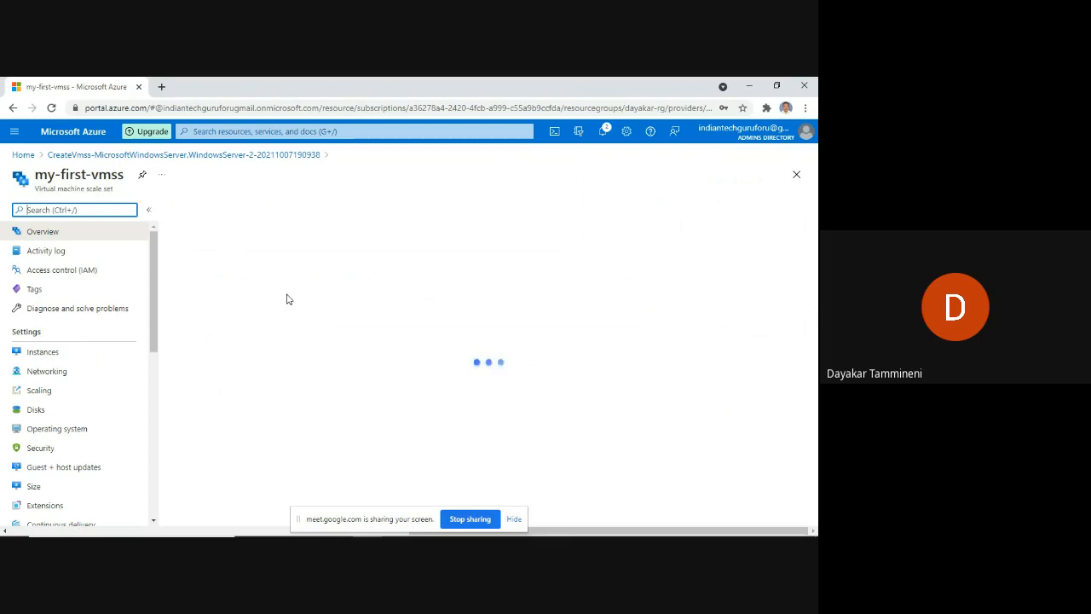
click(37, 355)
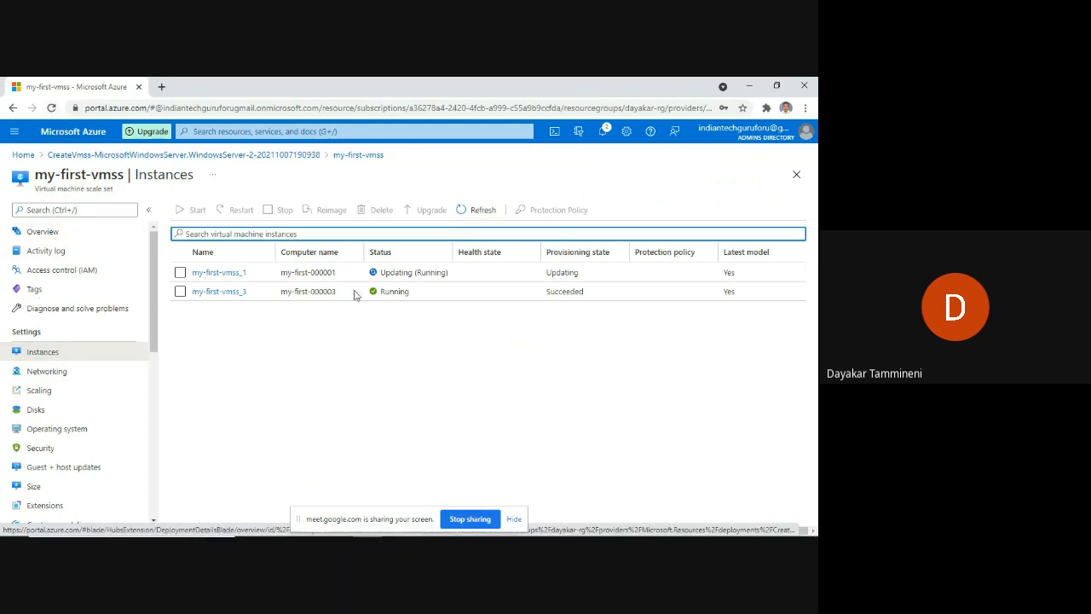
Reload the my-first-vmss page to refresh the instances' provisioning status.
click(51, 107)
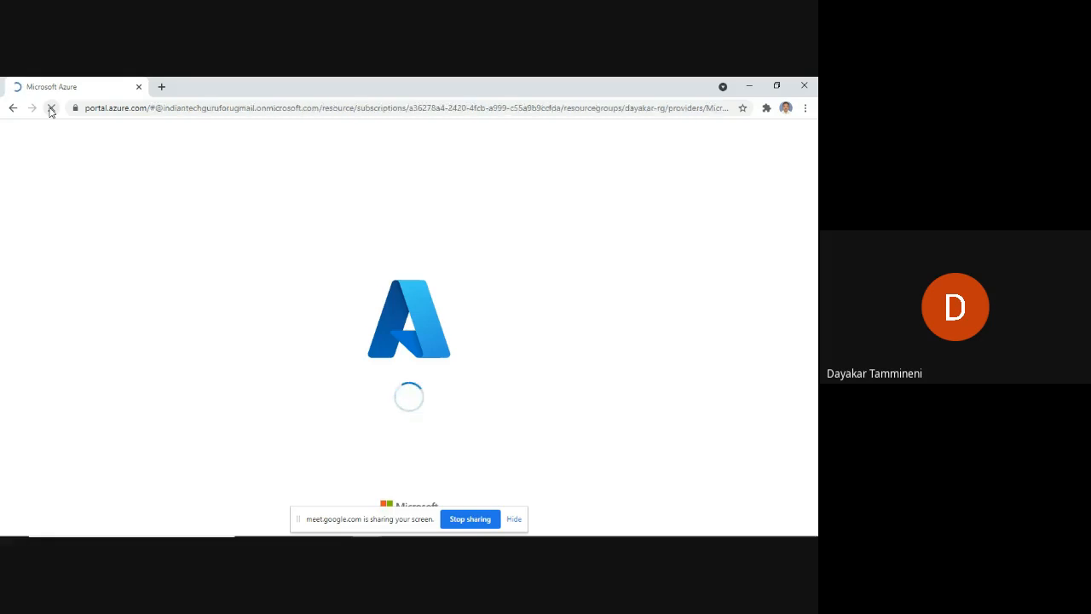
Stop the reload and go to my-first-vmss Scaling, currently manual at 2 instances.
click(51, 109)
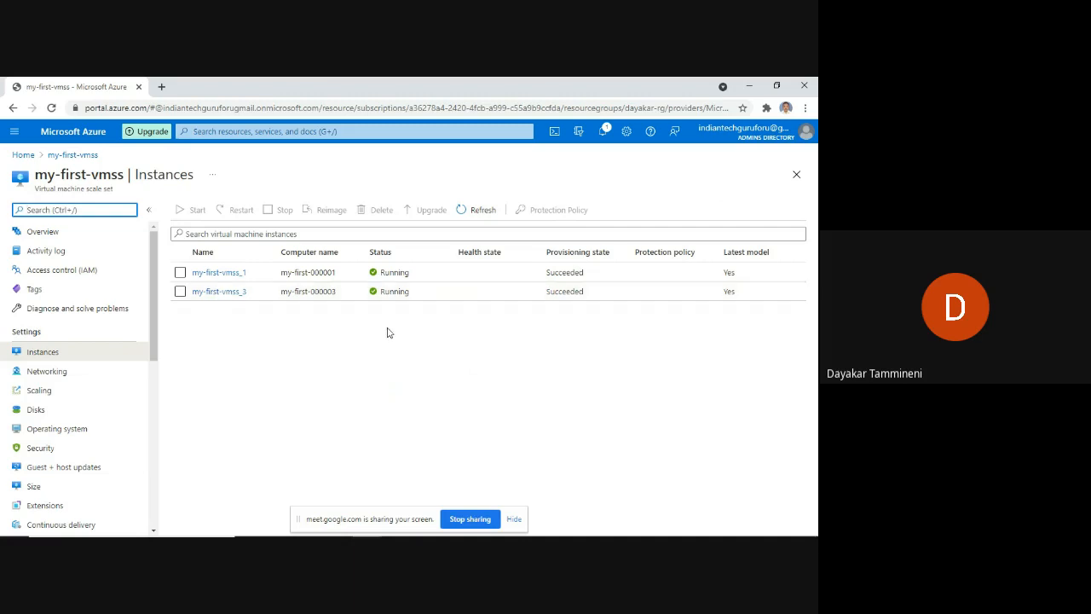
click(40, 393)
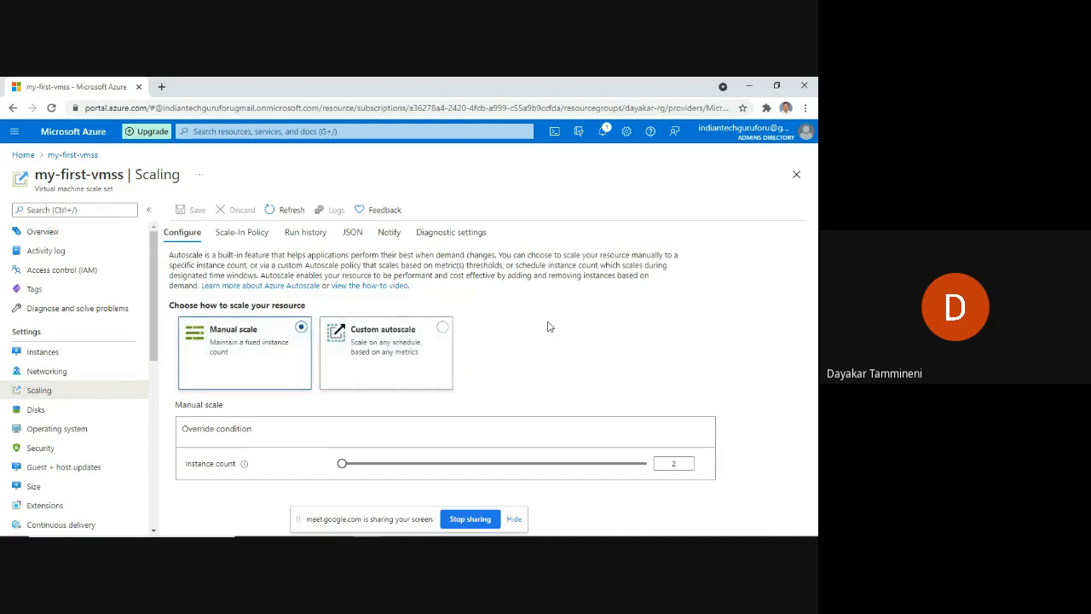
Select the Custom autoscale option and scroll down to the Default scale condition.
click(389, 347)
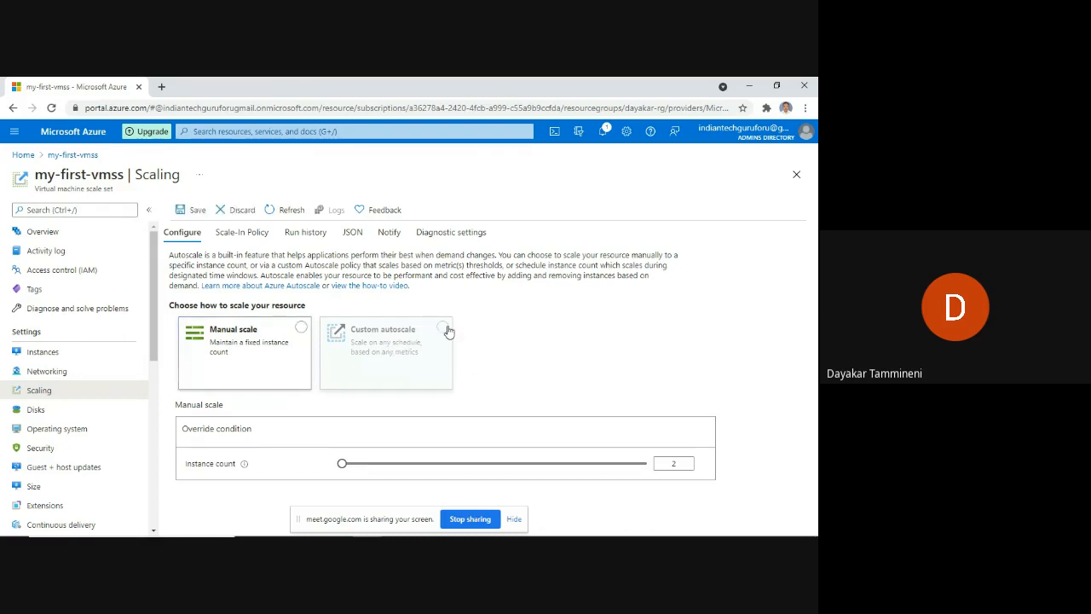
click(443, 327)
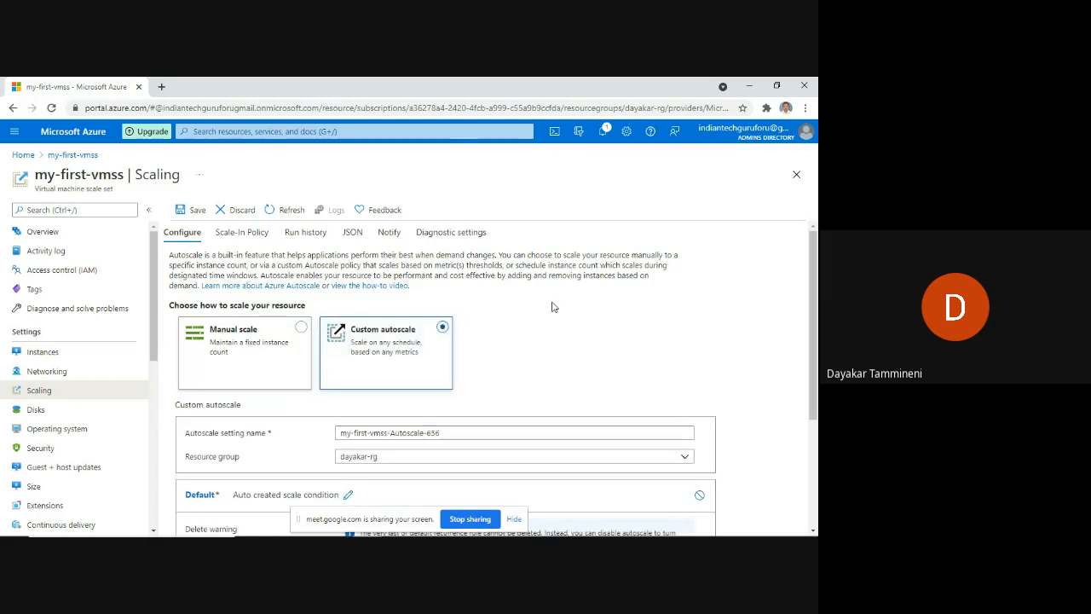
scroll(596, 315, down, 3)
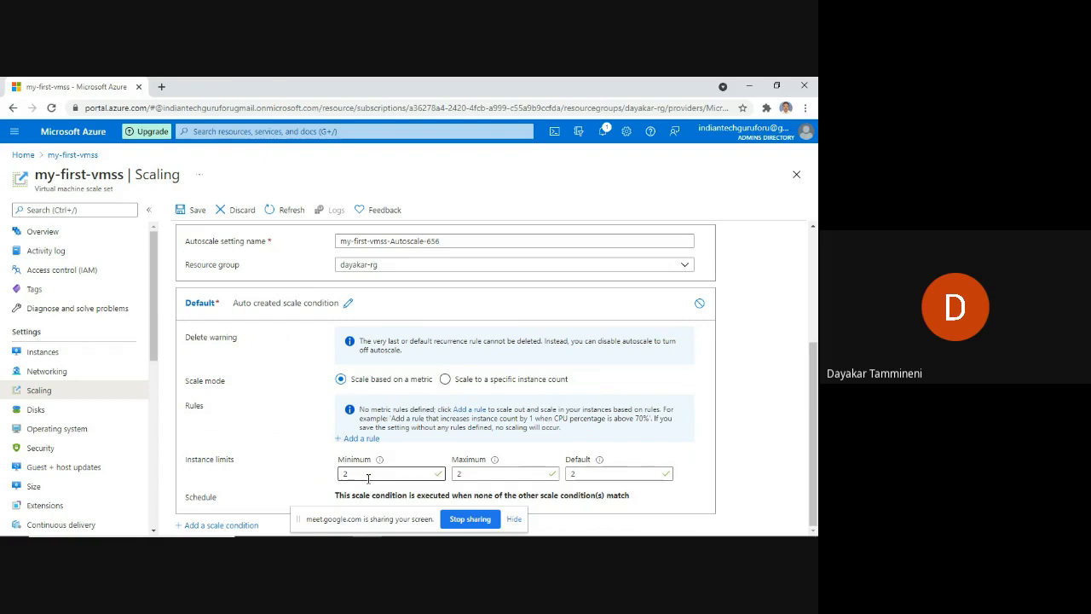
Replace the minimum instance limit 2 with 1 and the maximum 2 with 3, leaving default 2.
drag(350, 474, 337, 479)
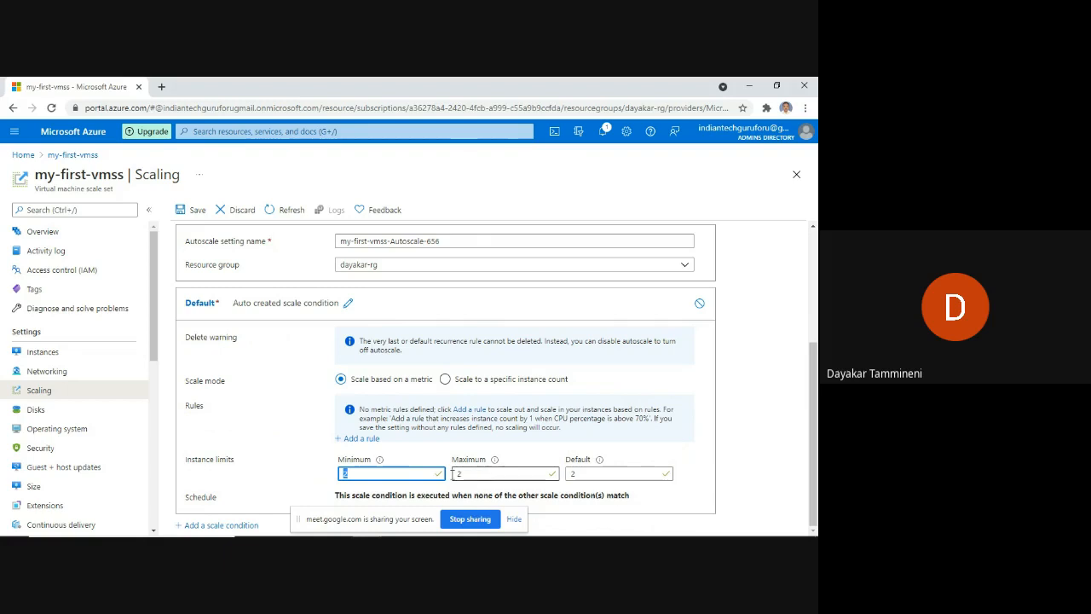
double_click(475, 475)
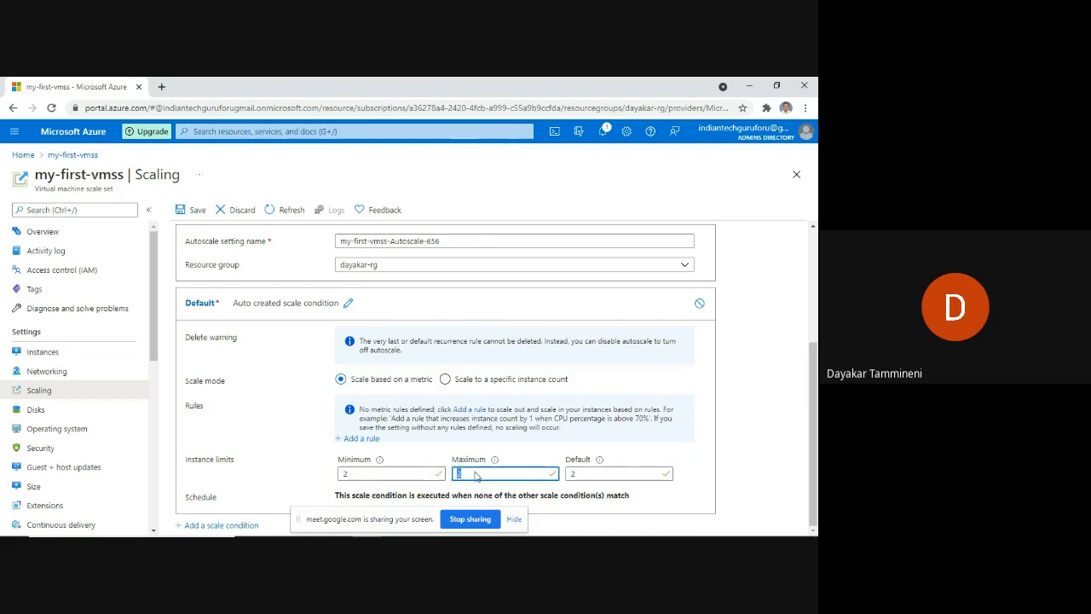
double_click(585, 474)
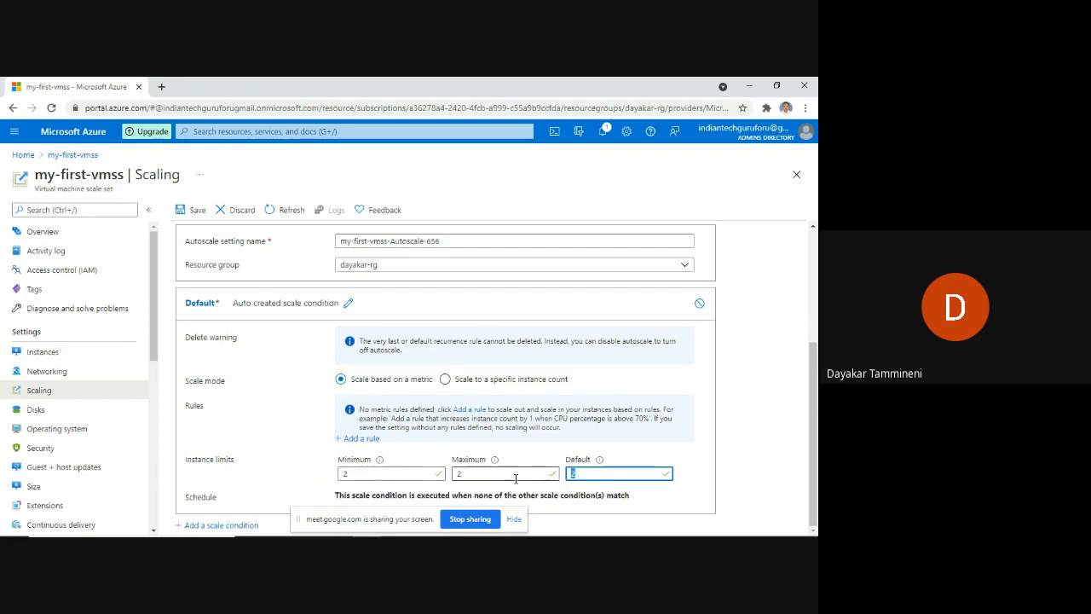
click(397, 477)
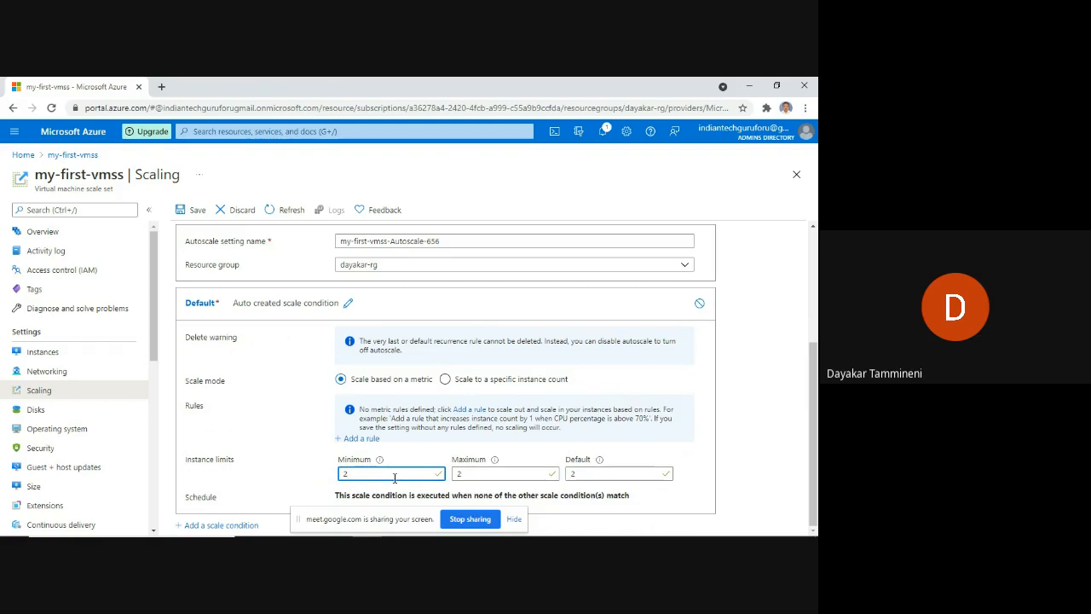
key(BackSpace)
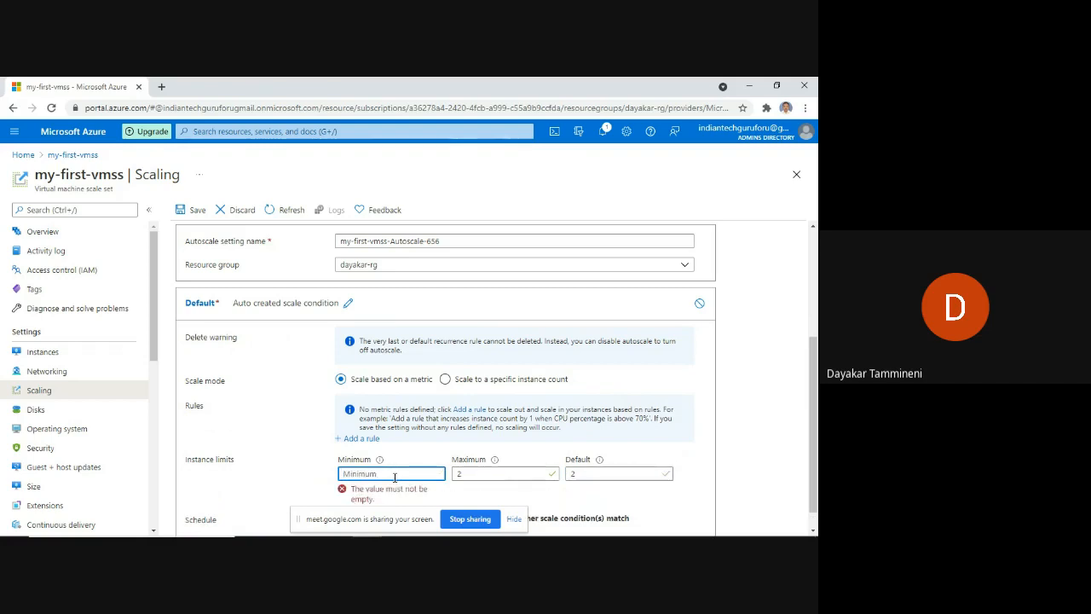
text(1)
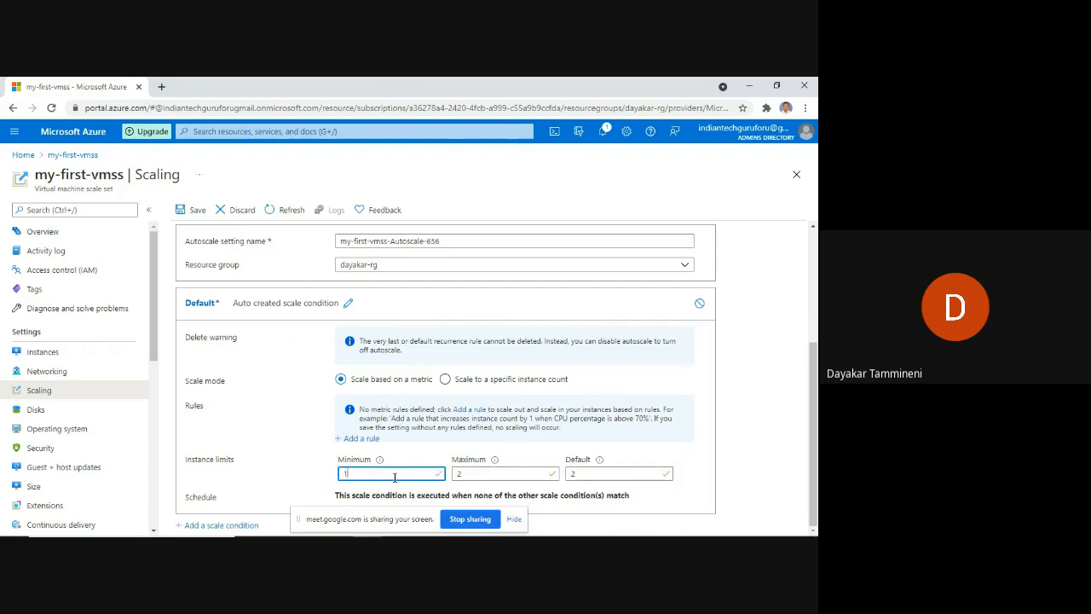
click(477, 471)
double_click(478, 471)
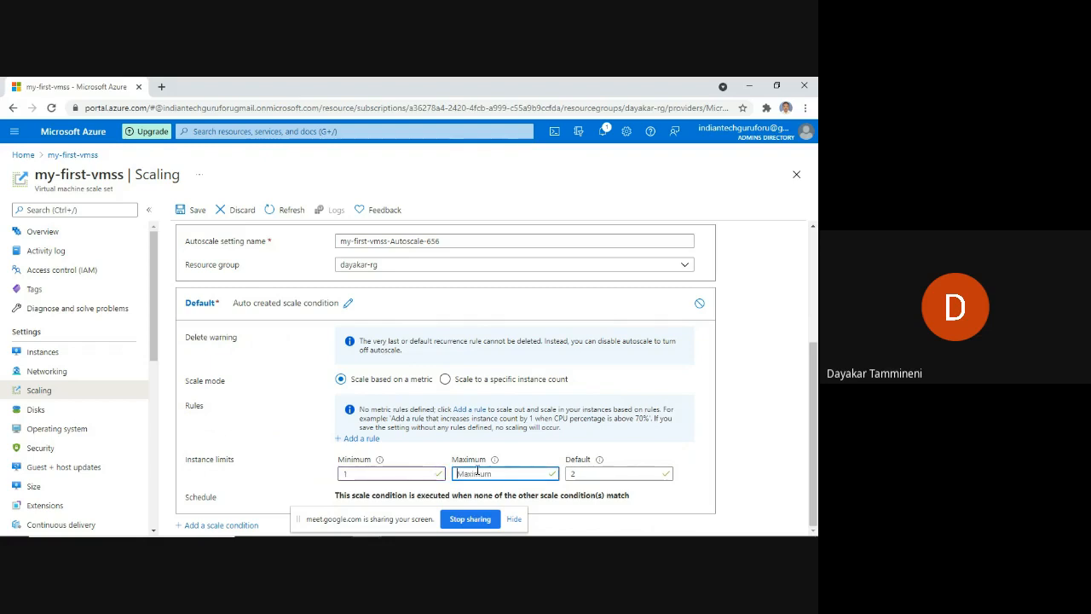
key(BackSpace)
text(3)
Confirm the maximum of 3 and start a new scale rule, reviewing its Percentage CPU criteria.
click(360, 442)
click(360, 439)
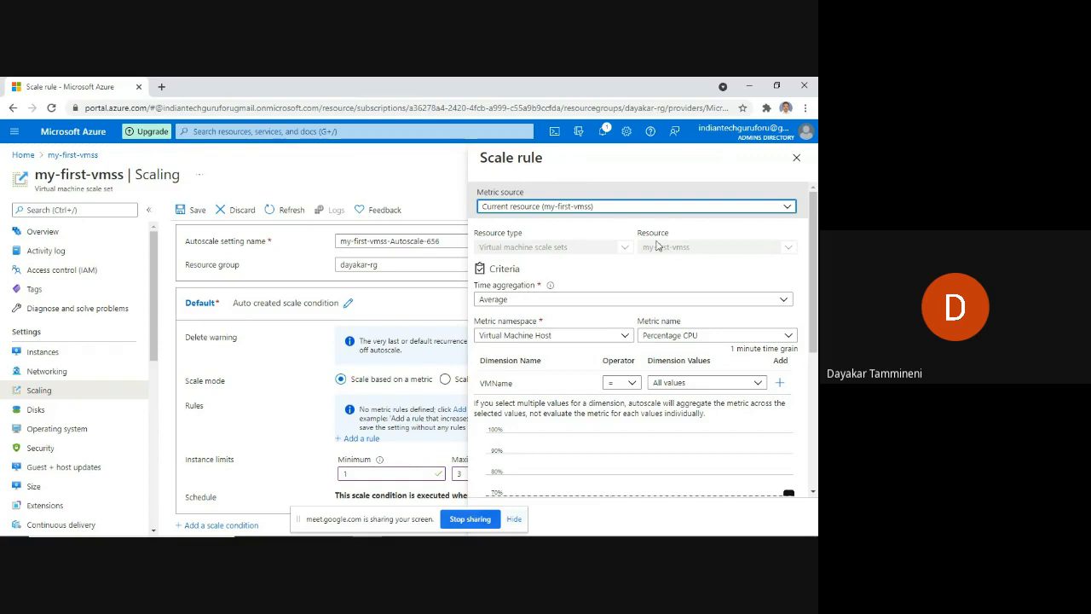
scroll(667, 287, down, 3)
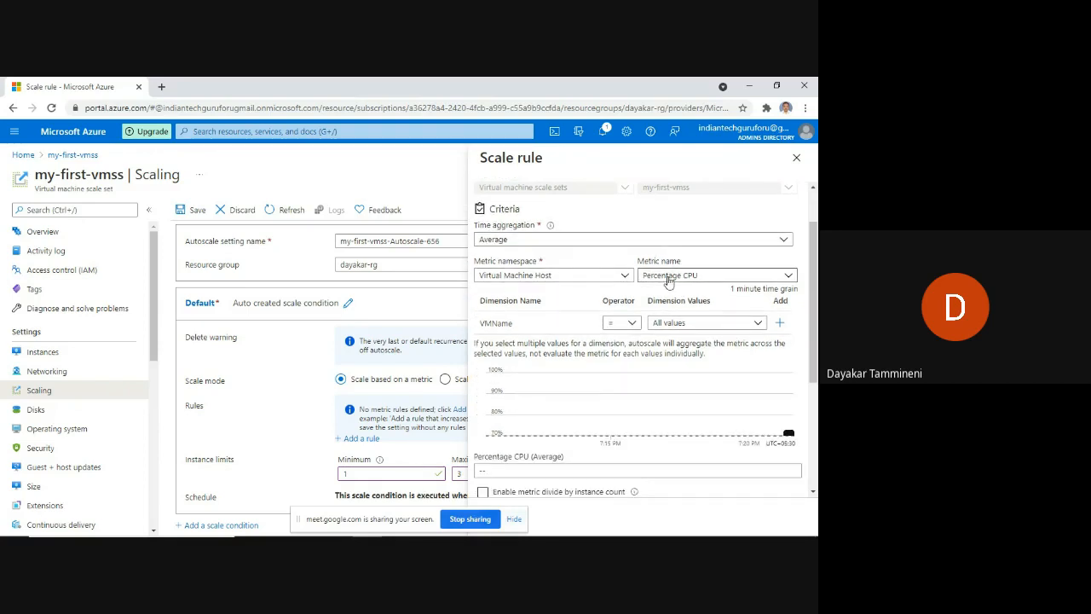
scroll(669, 282, down, 1)
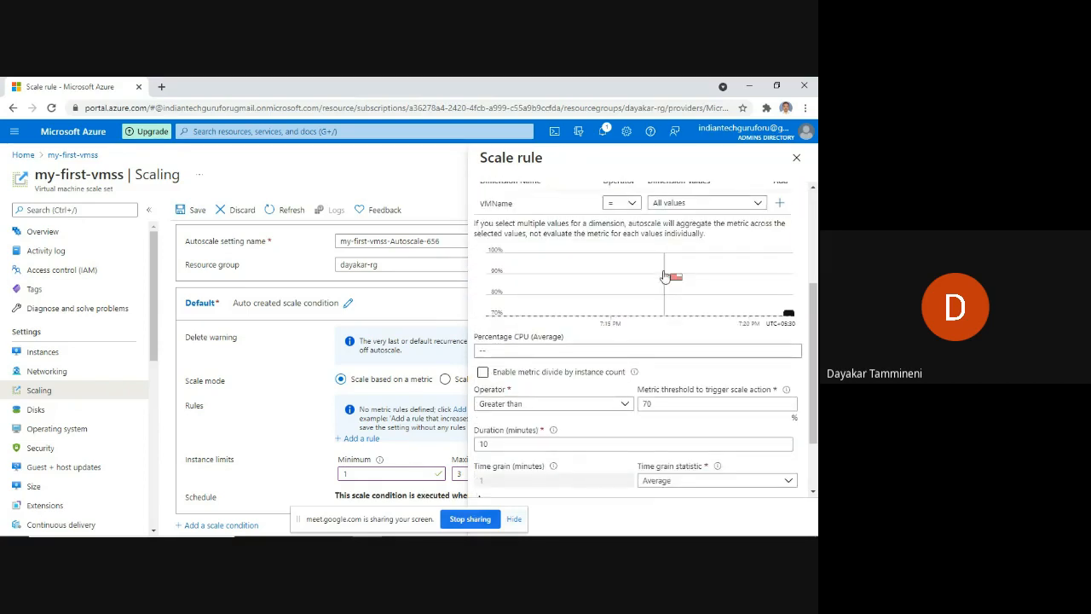
scroll(665, 275, down, 1)
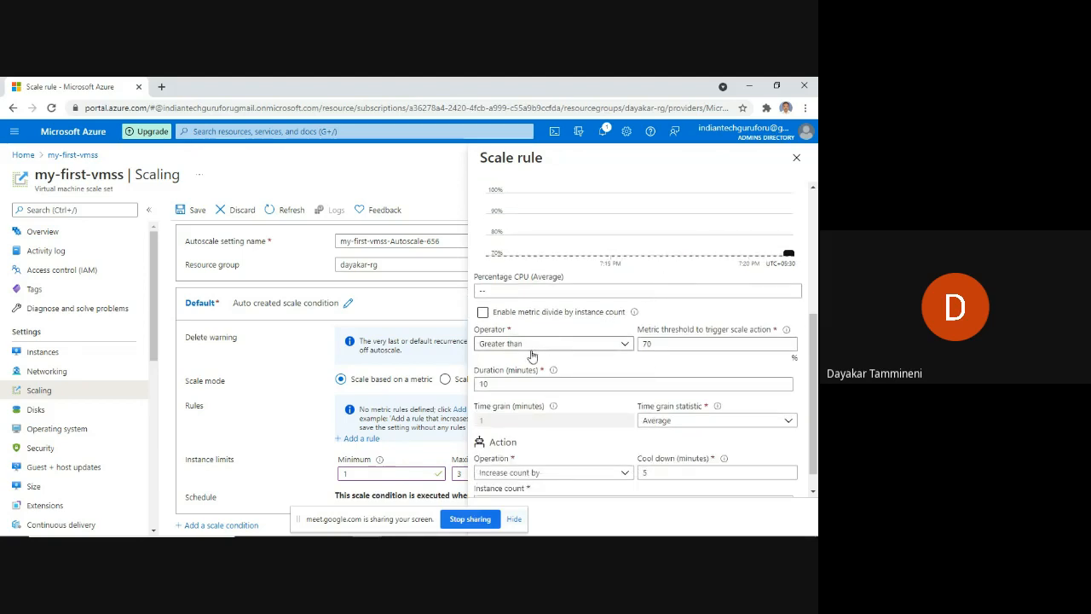
scroll(556, 351, up, 5)
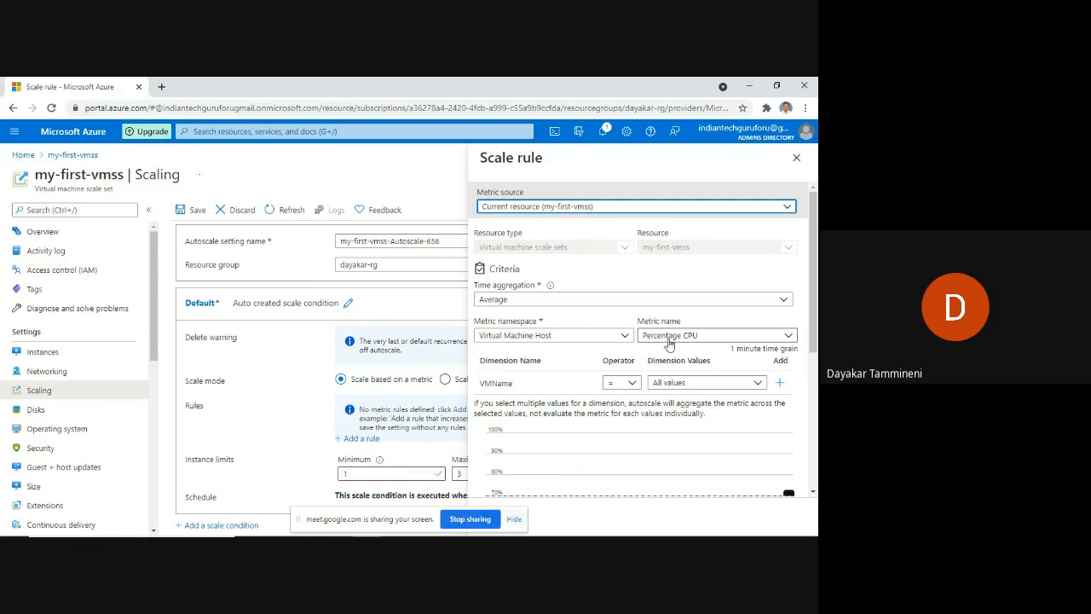
scroll(561, 381, down, 3)
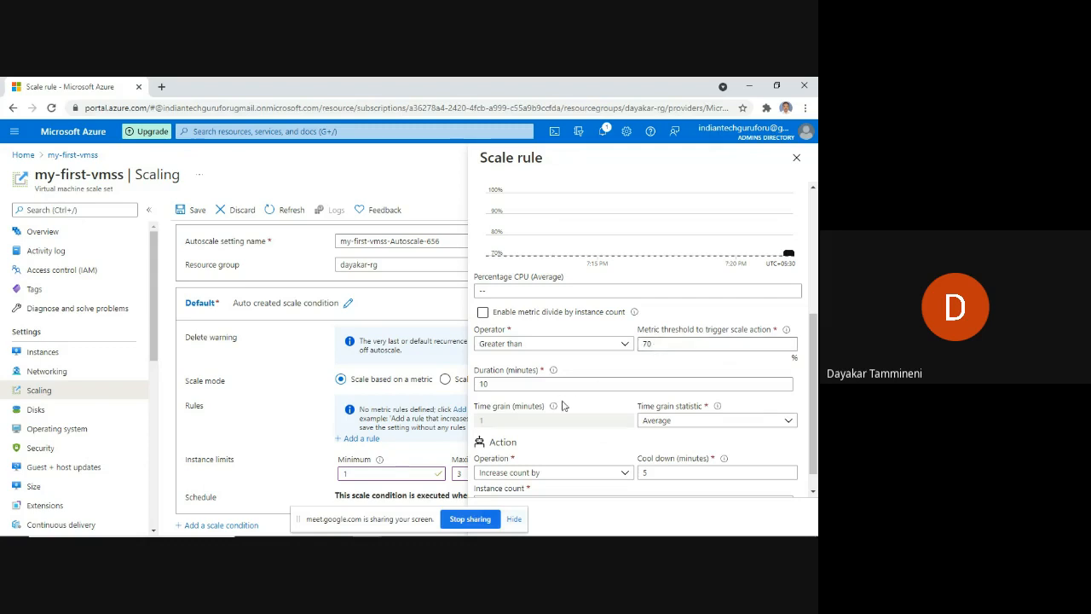
scroll(583, 410, down, 1)
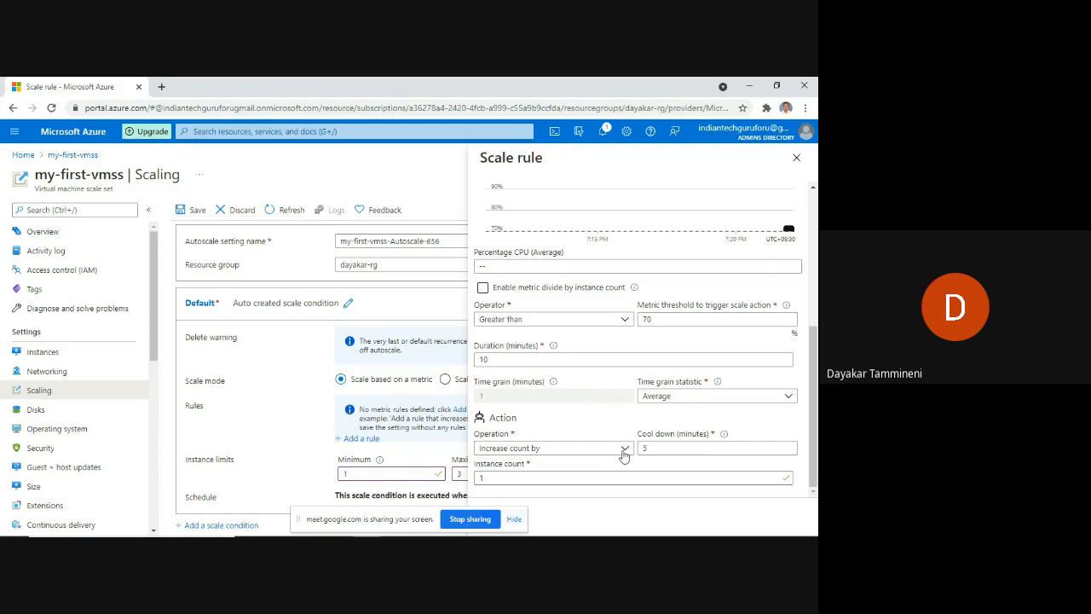
Inspect the rule's cool down minutes and its increase-count-by-1 action.
click(655, 448)
scroll(585, 428, up, 3)
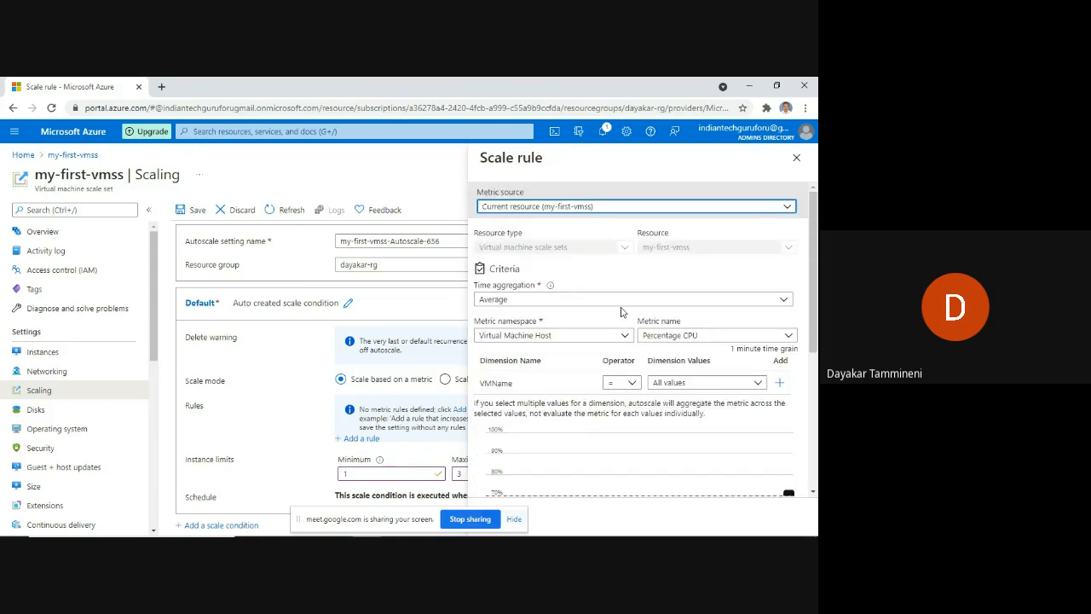
scroll(597, 279, down, 1)
scroll(607, 358, down, 5)
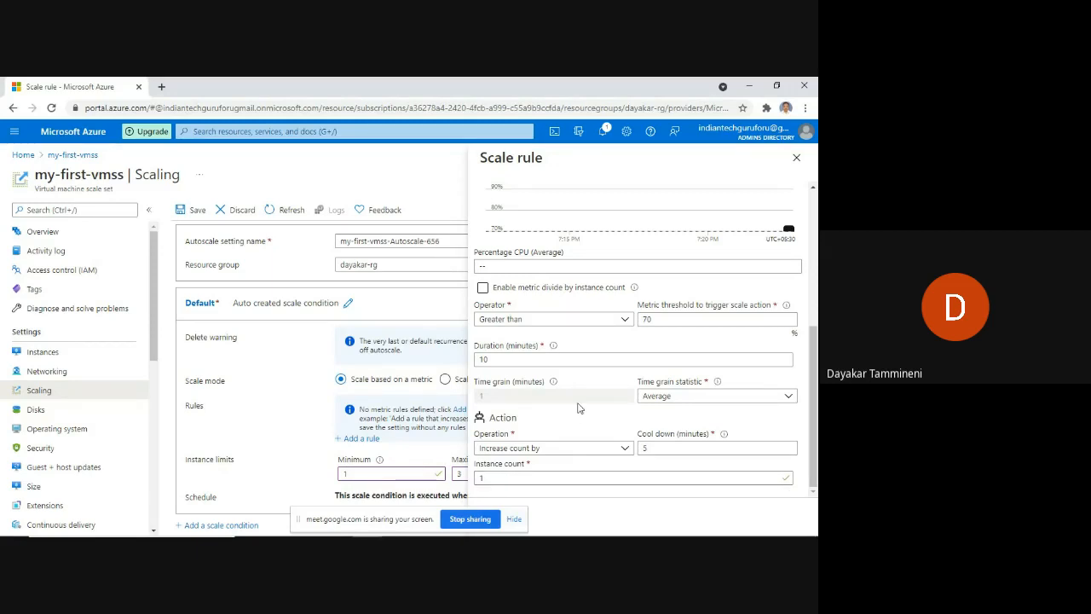
scroll(554, 407, up, 2)
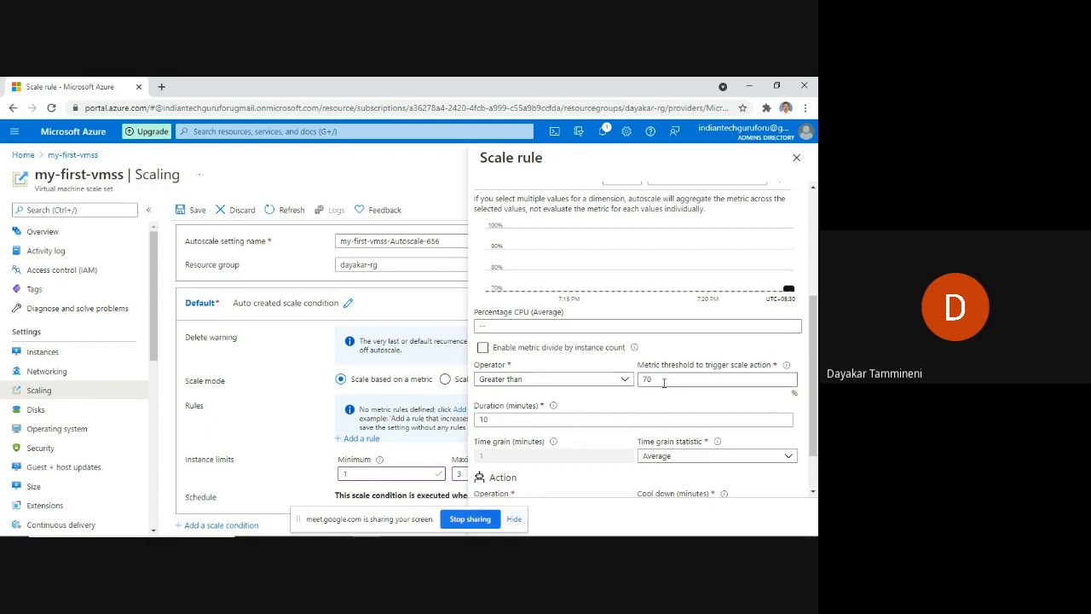
Change the CPU threshold from 70 to 80, keeping Greater than and increase count by 1.
drag(639, 382, 758, 205)
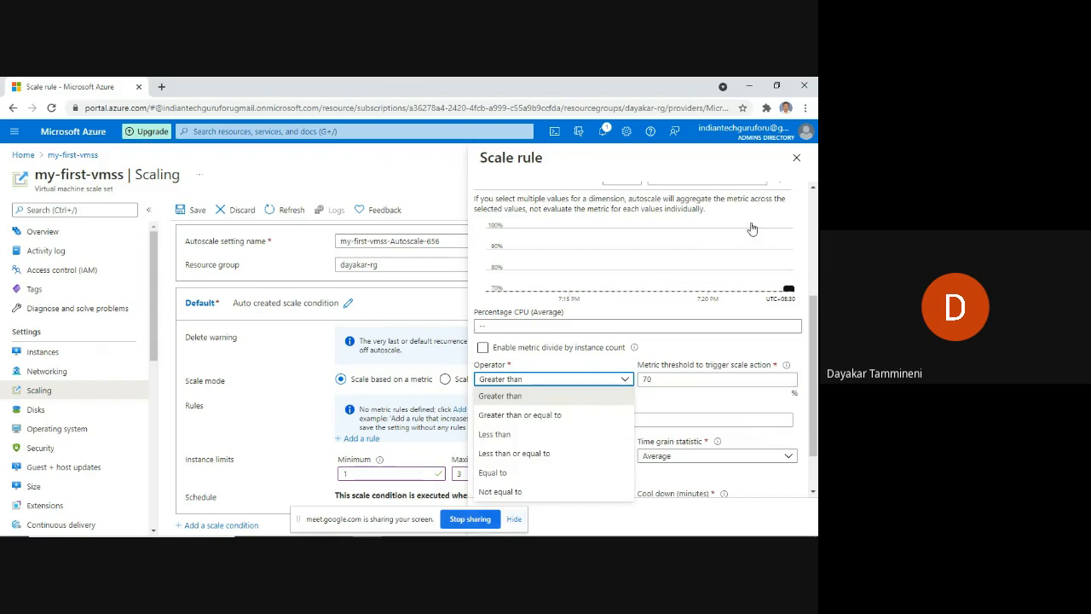
click(671, 380)
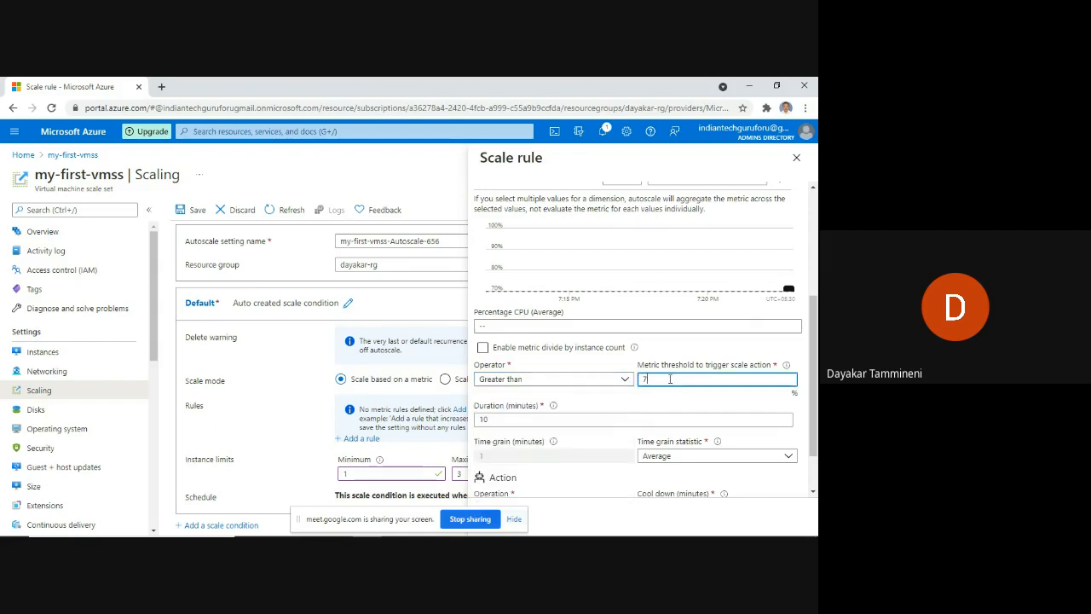
text(8)
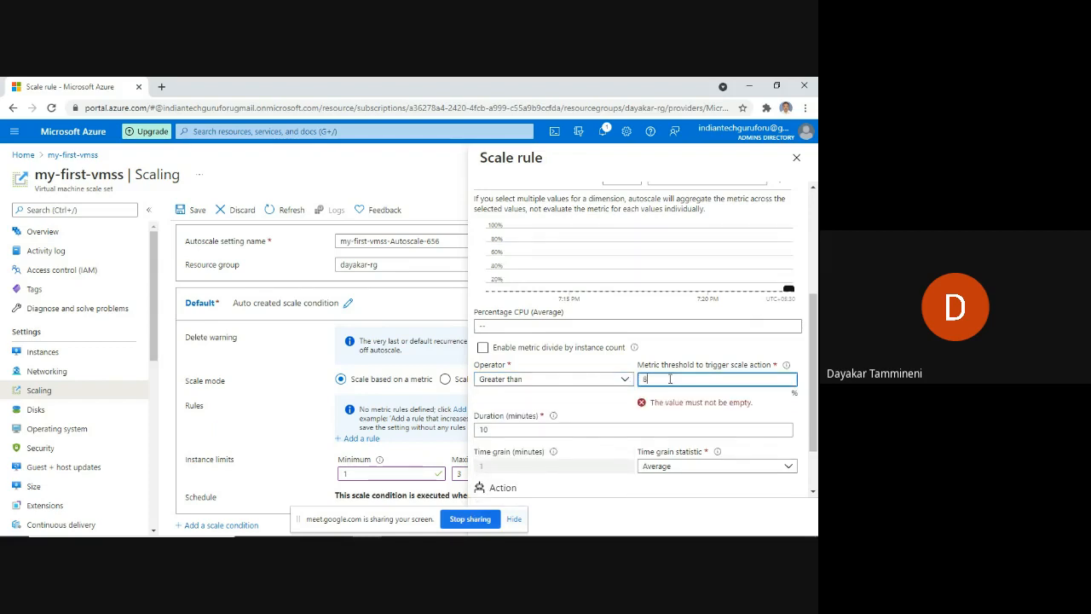
text(0)
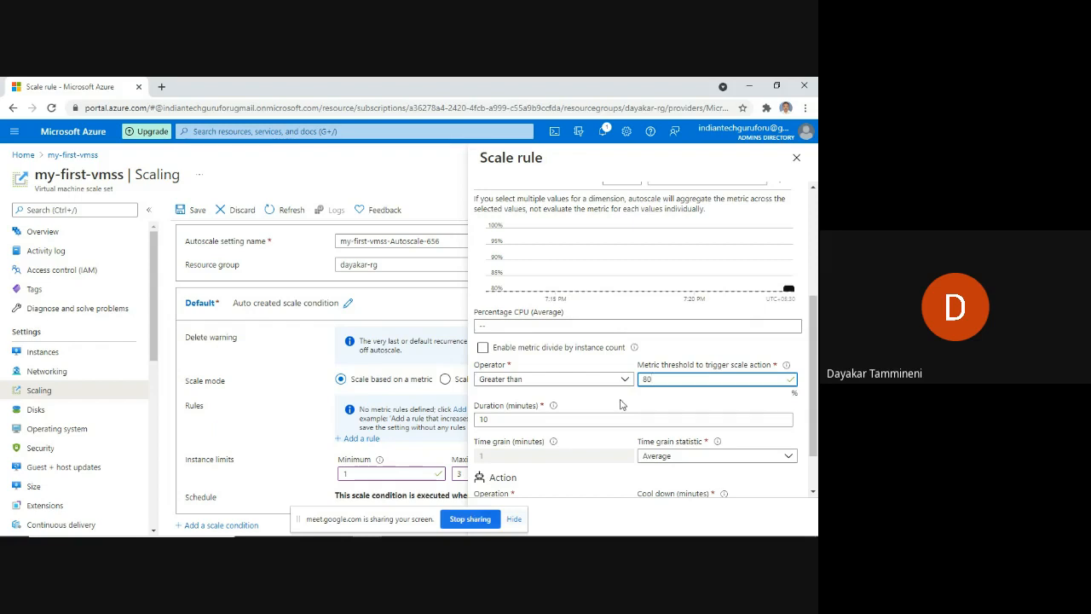
scroll(597, 417, down, 1)
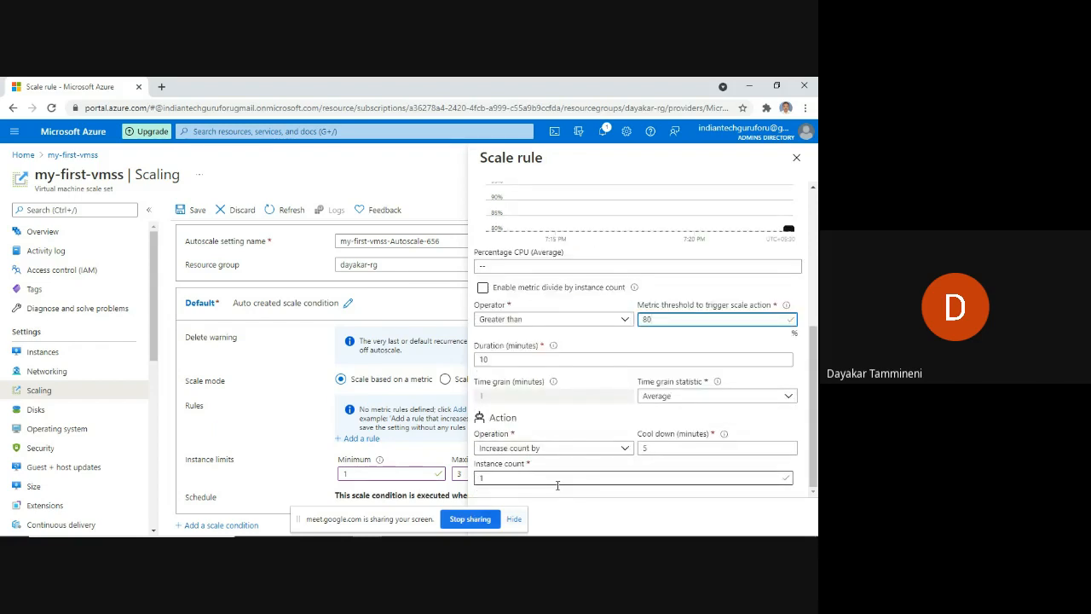
scroll(587, 404, up, 3)
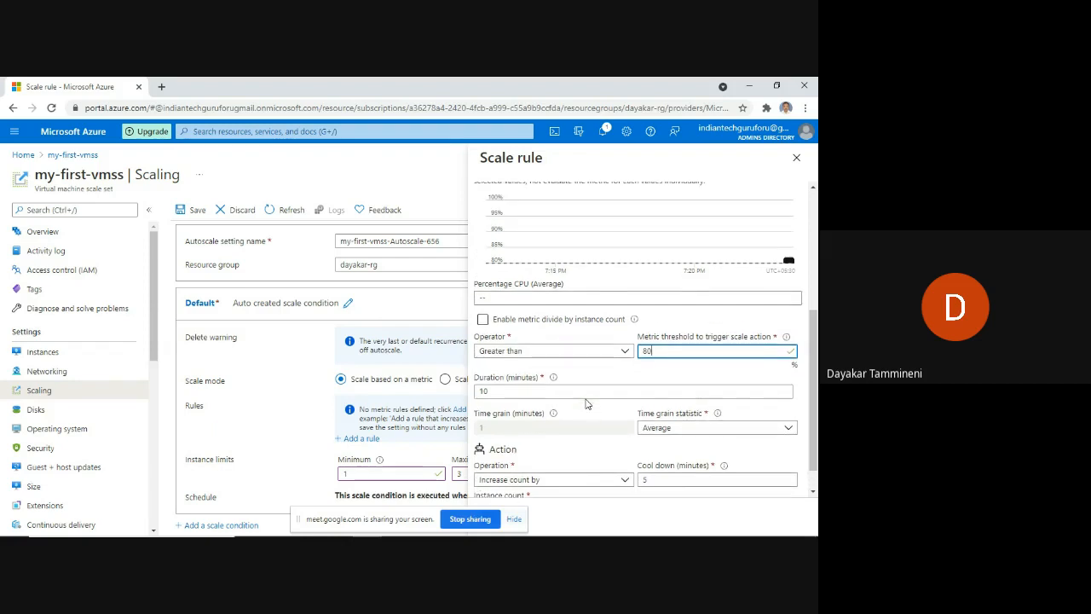
scroll(588, 404, up, 2)
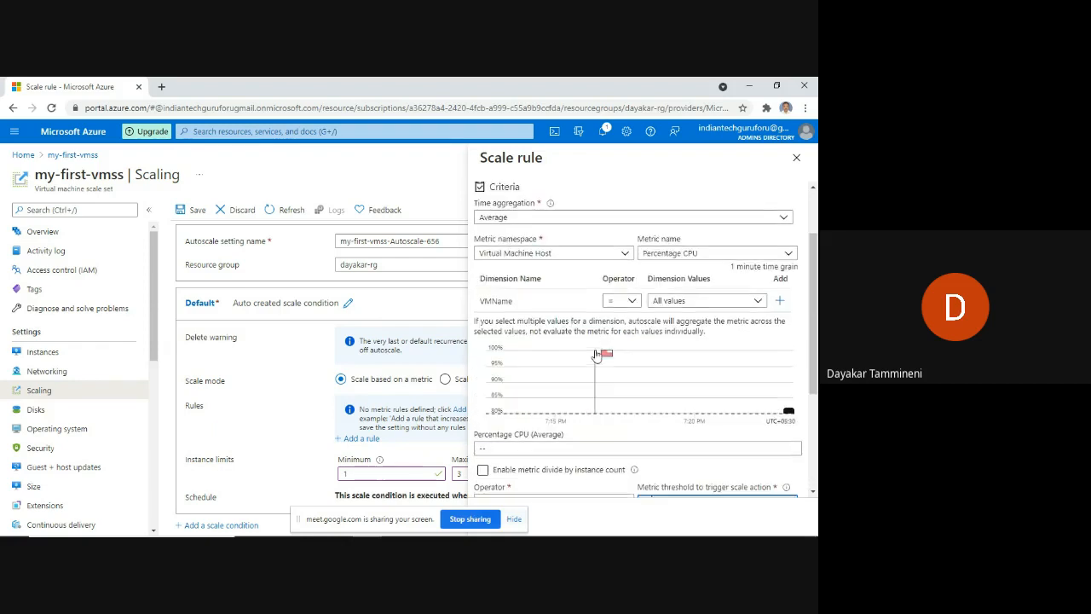
scroll(592, 282, down, 4)
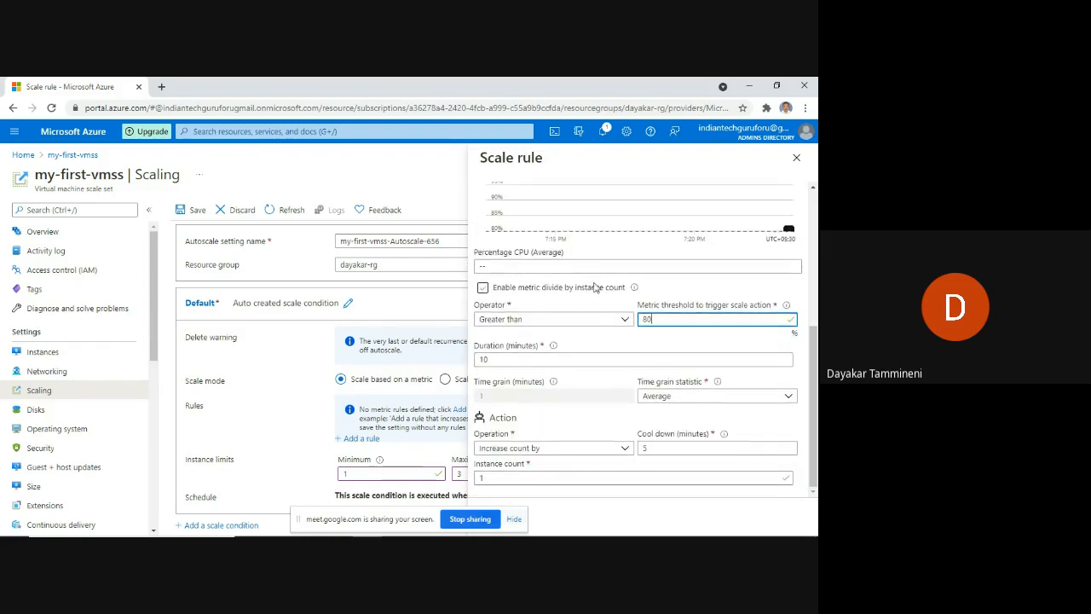
scroll(623, 381, up, 4)
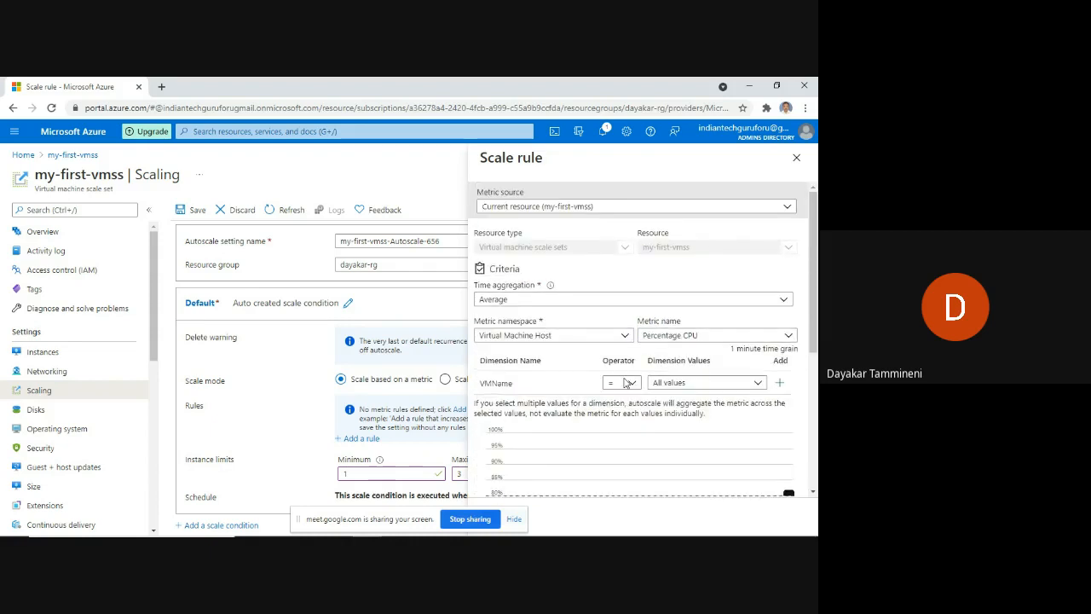
scroll(670, 394, down, 4)
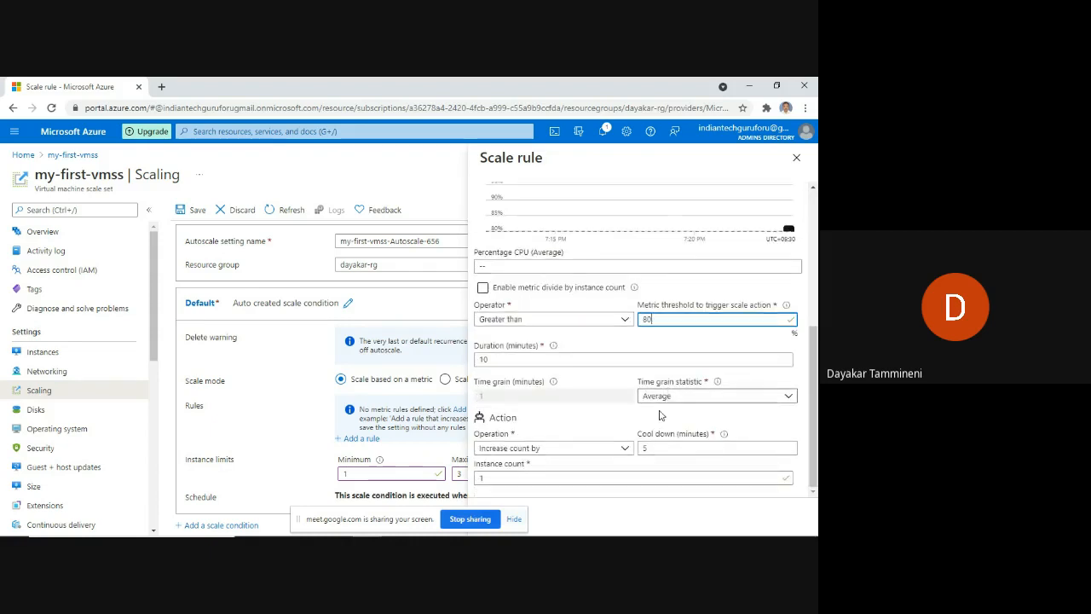
click(515, 519)
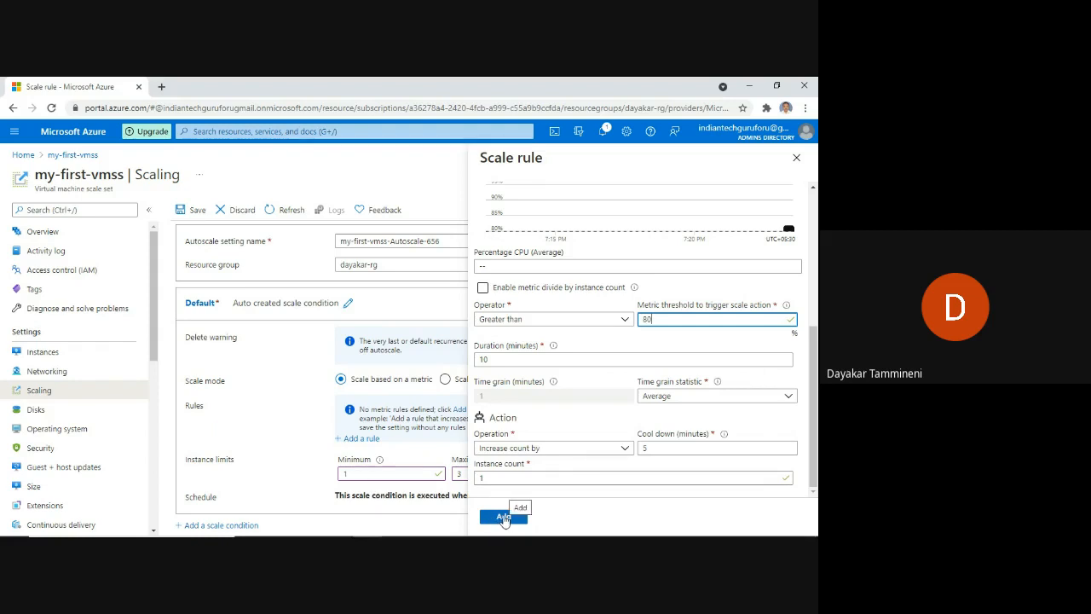
Add the Percentage CPU > 80 scale-out rule and check it in the default condition.
click(504, 517)
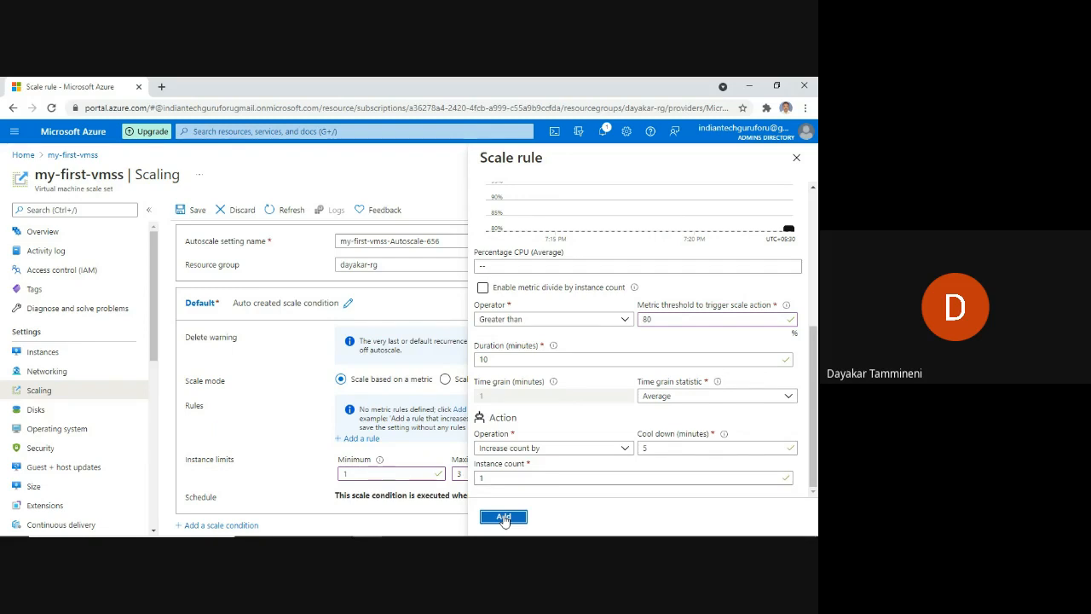
click(504, 517)
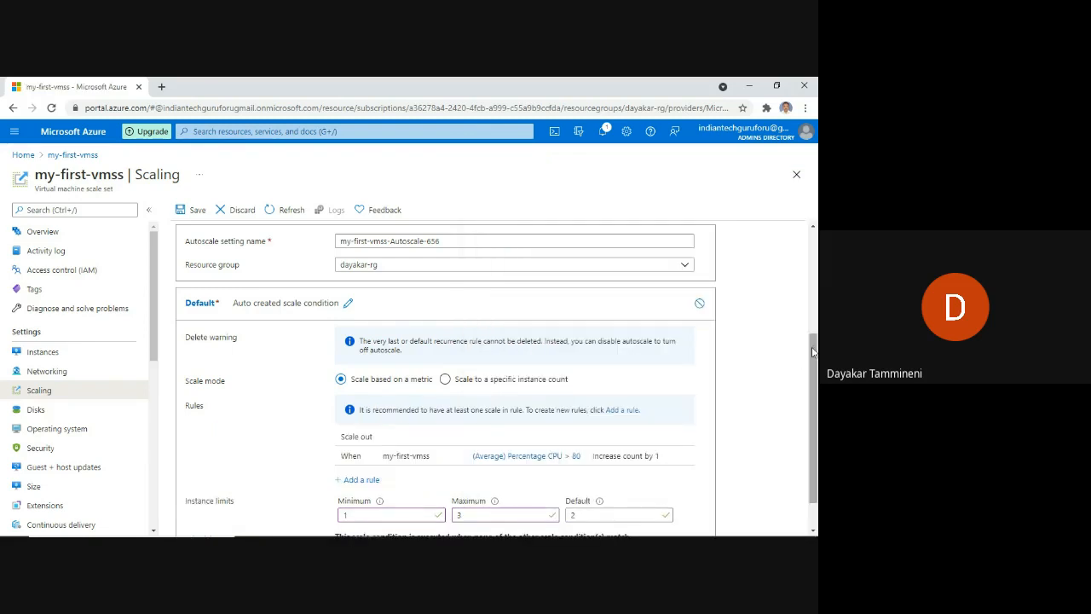
drag(812, 355, 813, 407)
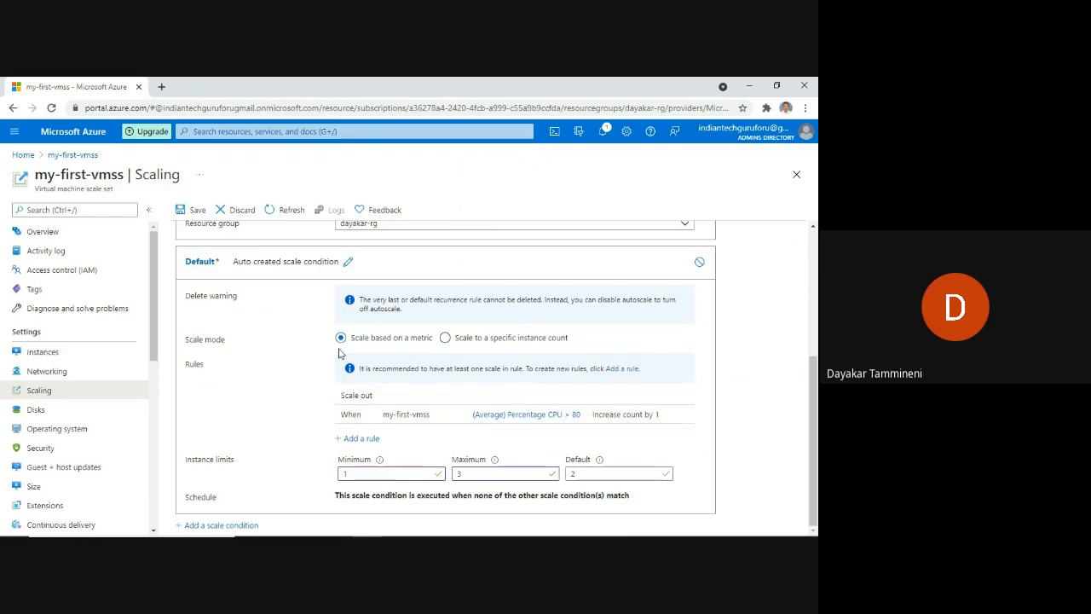
scroll(340, 356, up, 3)
scroll(337, 364, down, 3)
Save the my-first-vmss Scaling configuration with the CPU > 80 rule and limits 1–3.
click(194, 212)
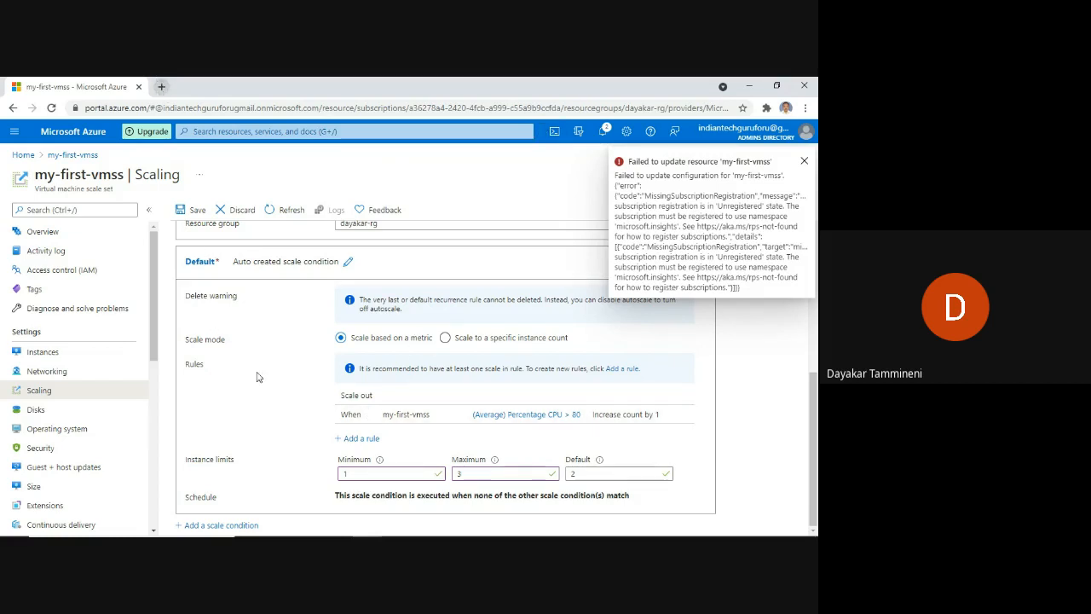
Open a new Chrome tab and go to portal.azure.com.
click(160, 87)
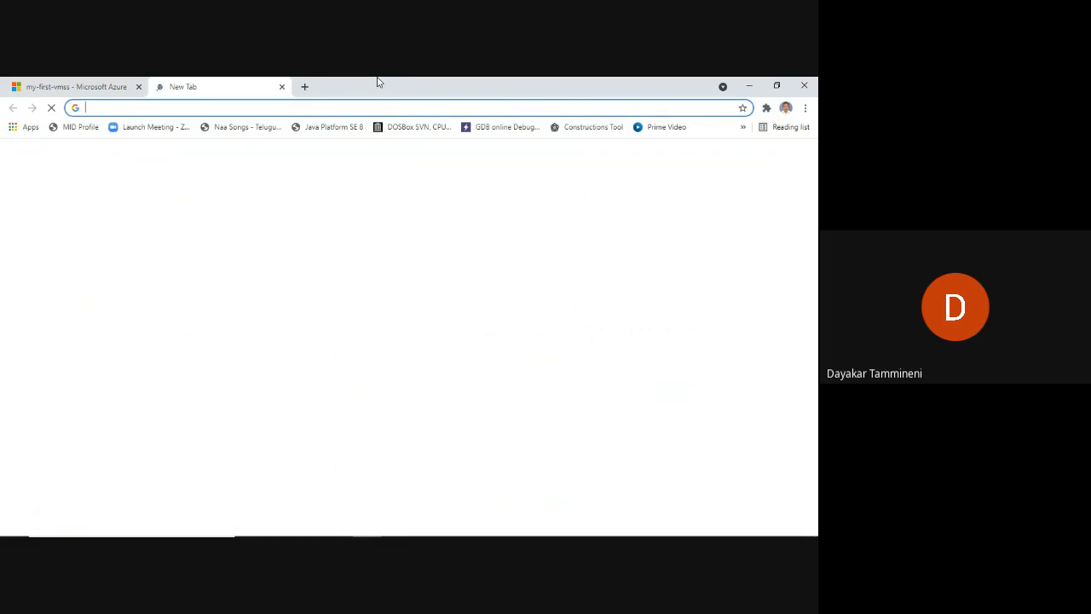
text(portal.azure.com)
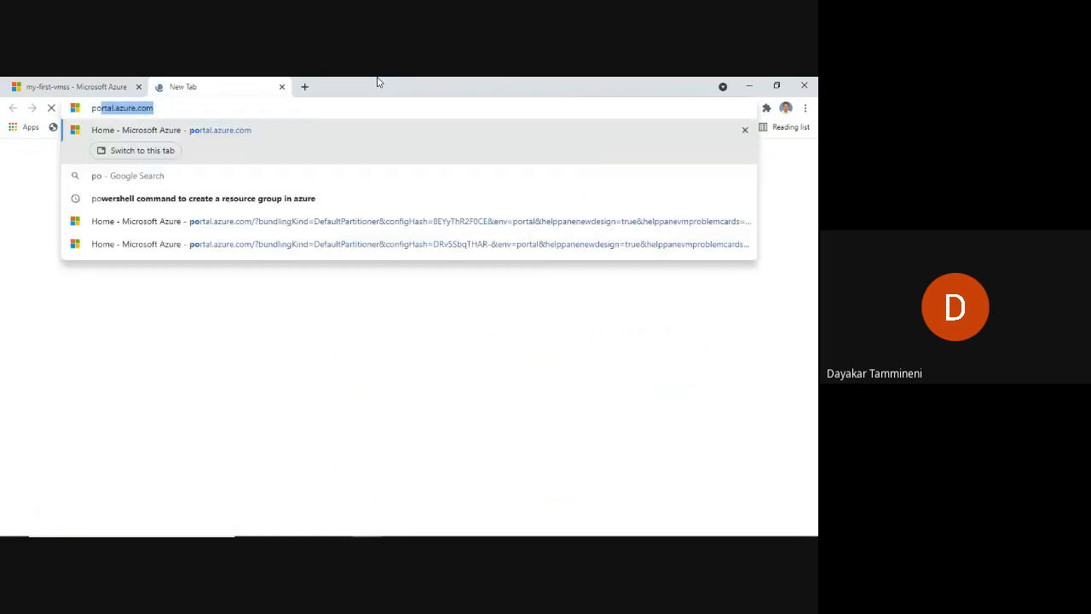
key(Return)
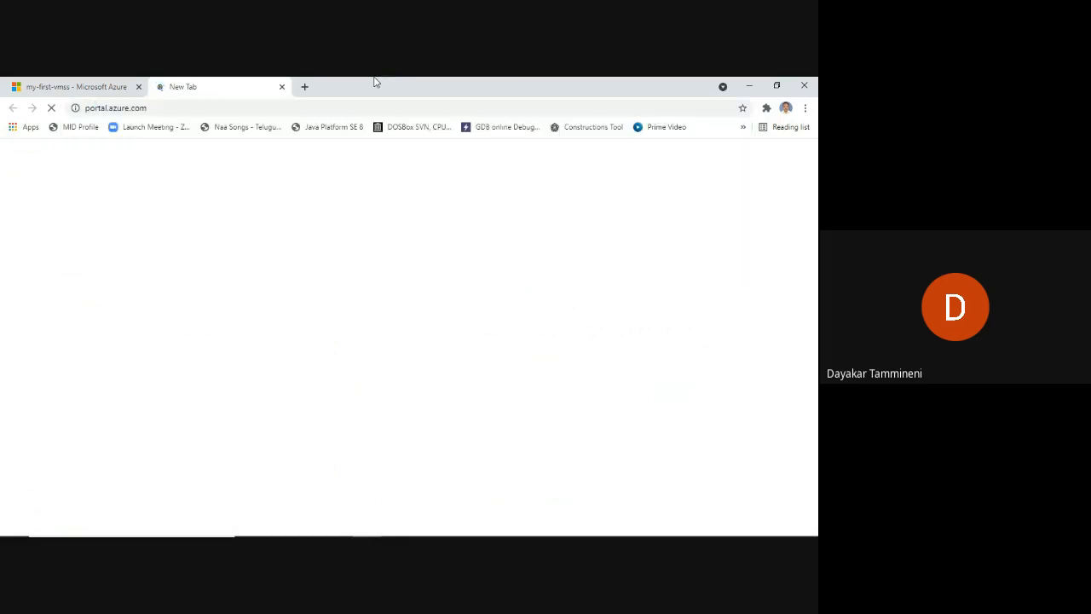
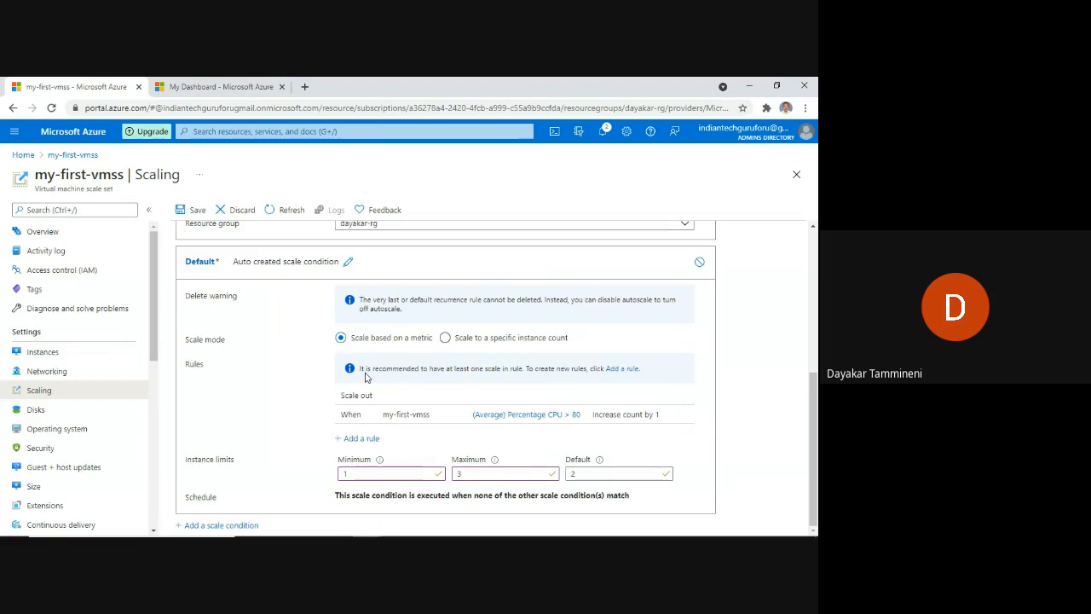
Switch to the My Dashboard page and search the portal for 'subscri'.
click(232, 90)
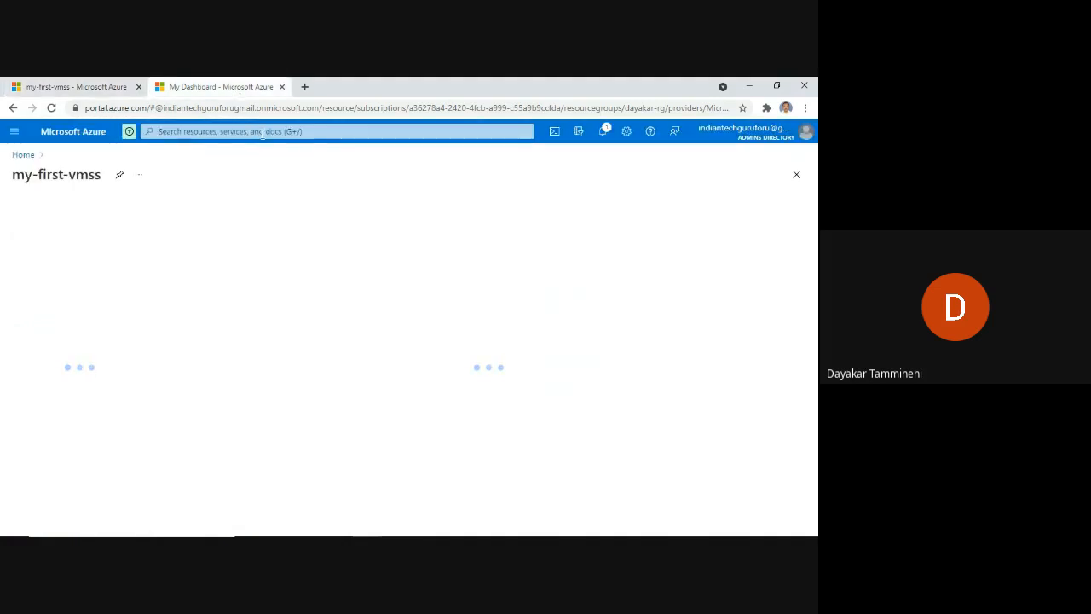
click(262, 131)
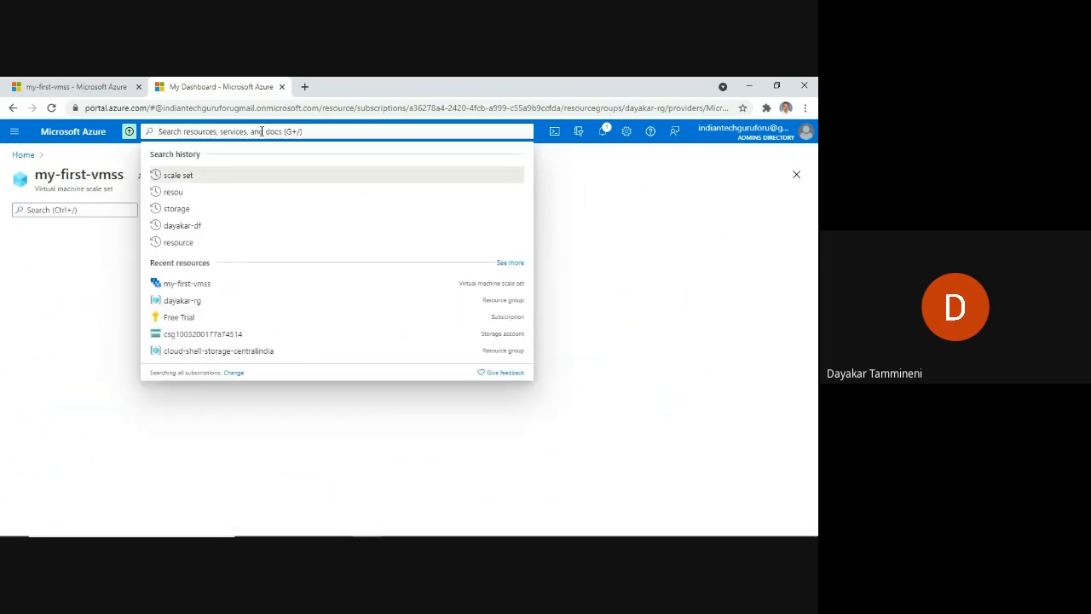
text(su)
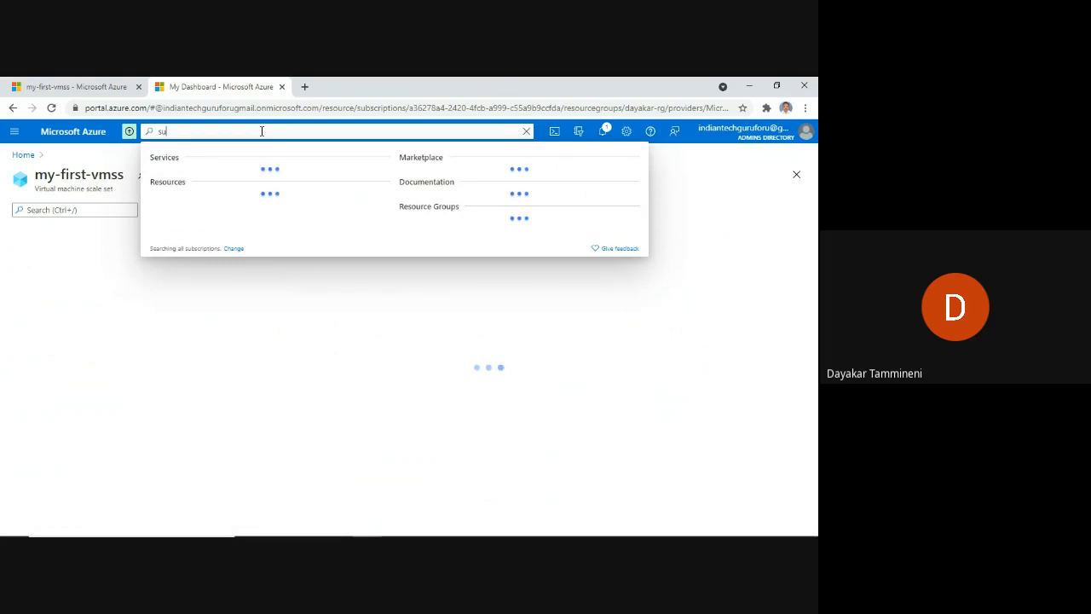
text(b)
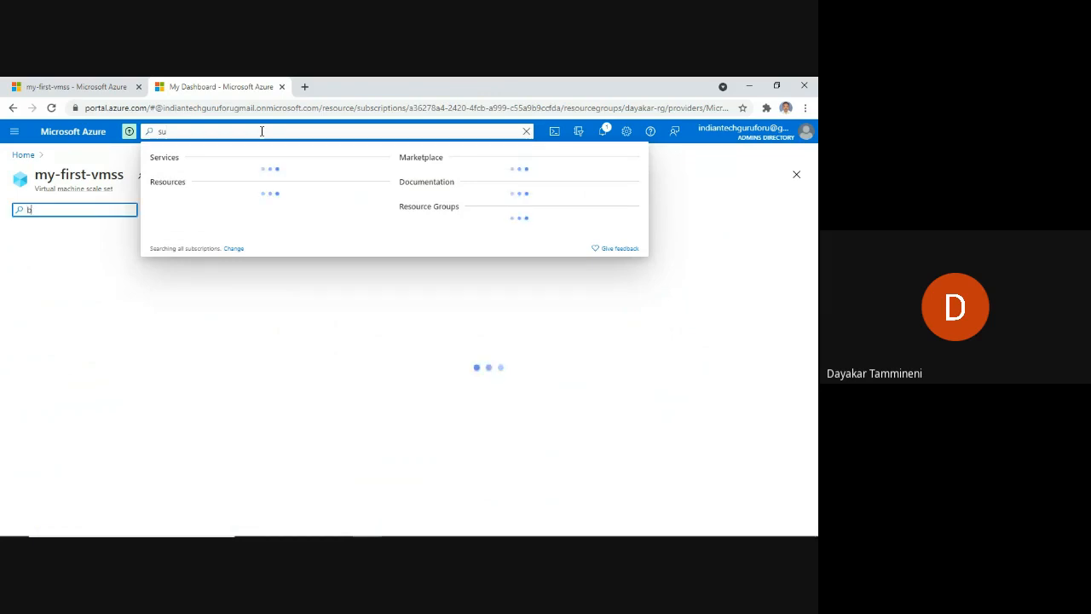
text(scri)
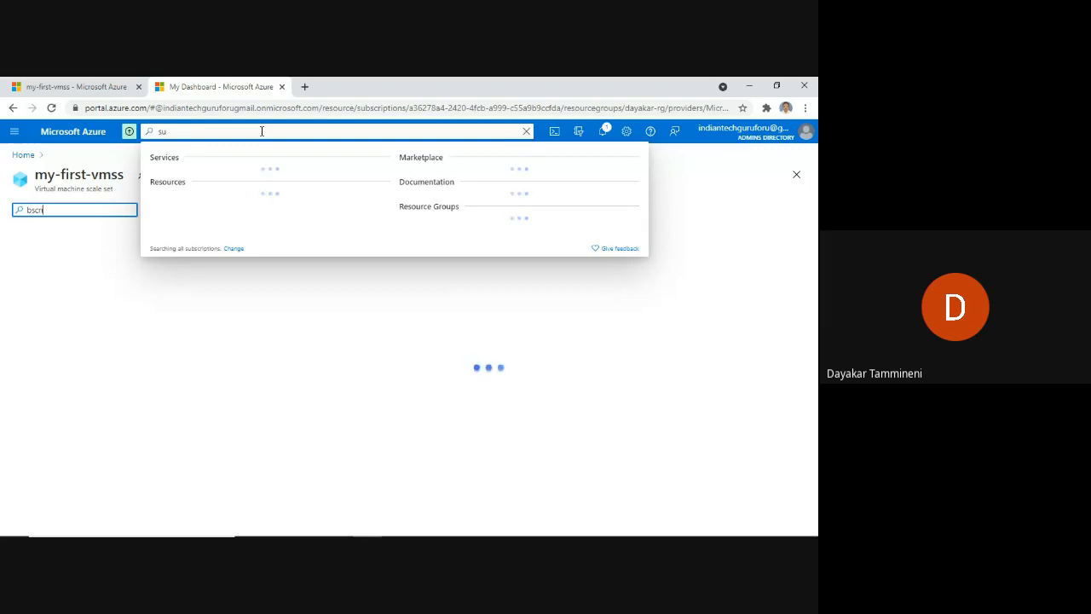
Wait out the unresponsive-page prompt and clear the stuck search query.
key(BackSpace)
key(BackSpace)
key(BackSpace)
key(BackSpace)
key(BackSpace)
click(262, 132)
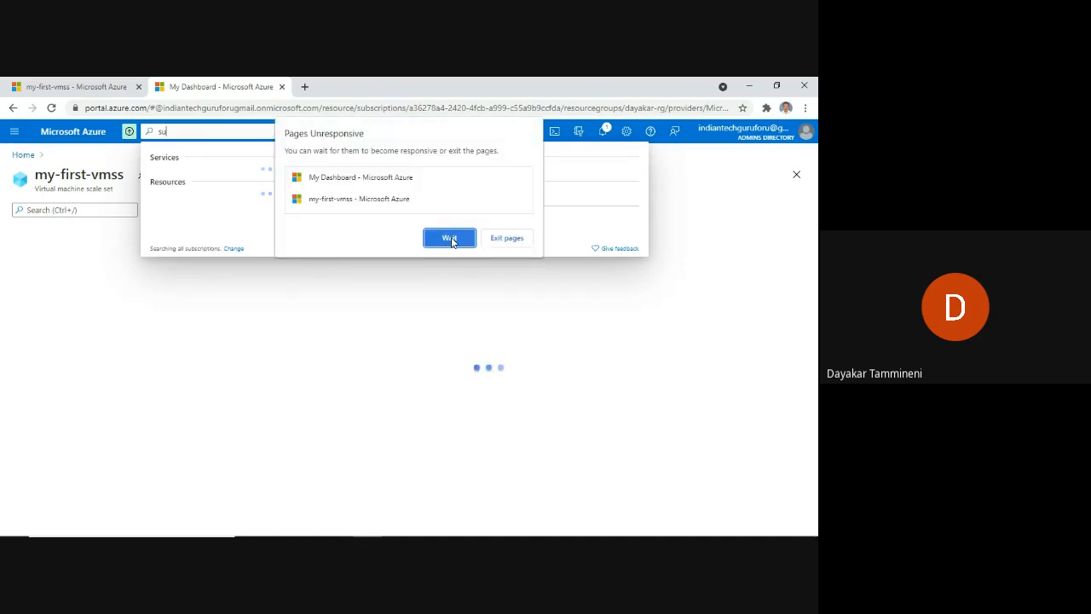
click(450, 239)
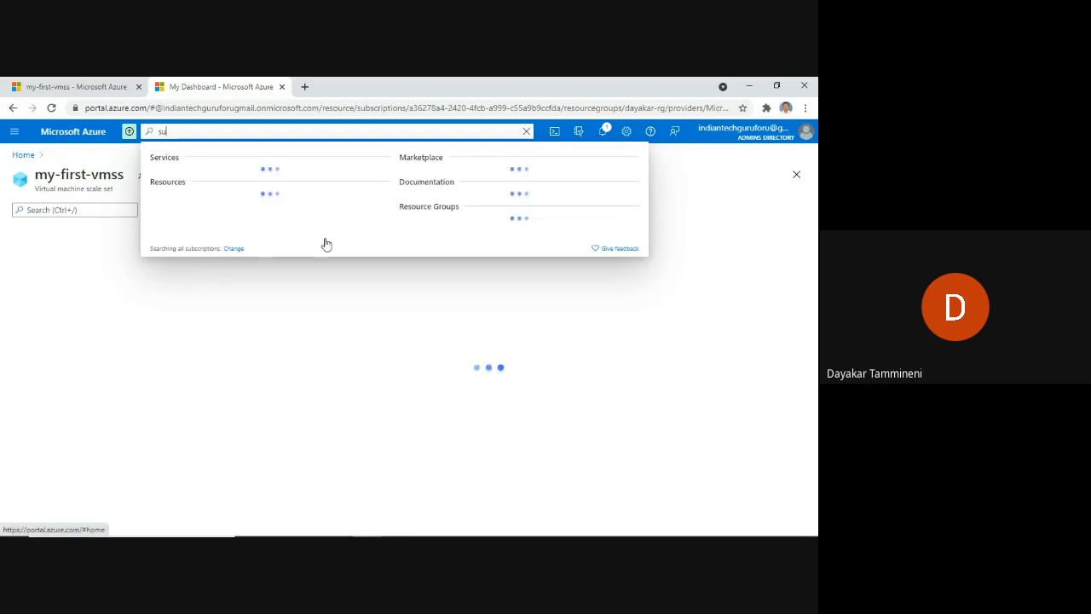
key(BackSpace)
key(BackSpace)
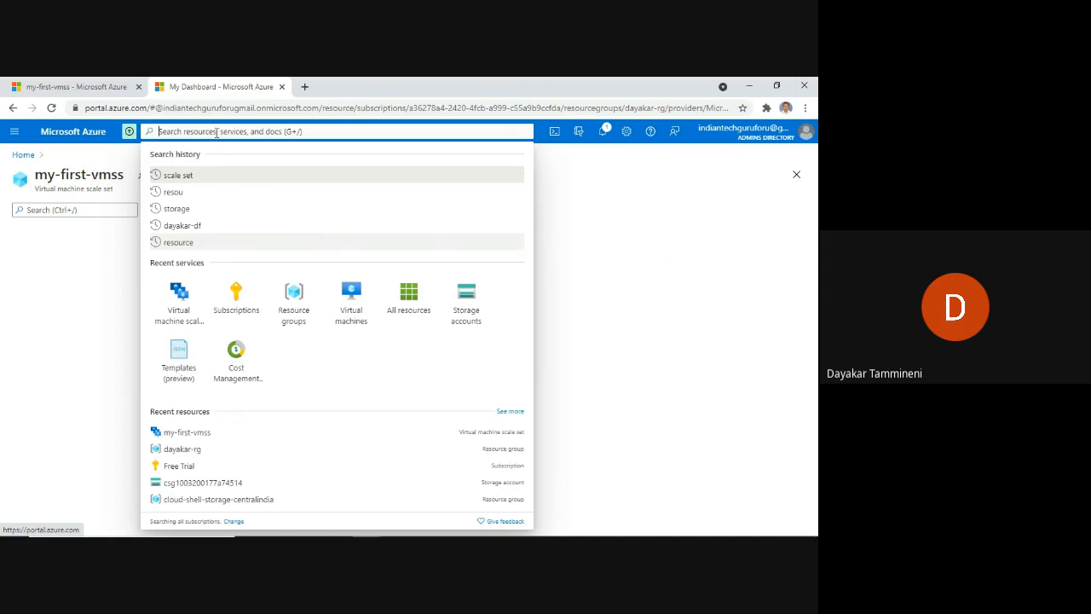
Open Subscriptions, select Free Trial, and scroll its menu down to Settings.
click(236, 294)
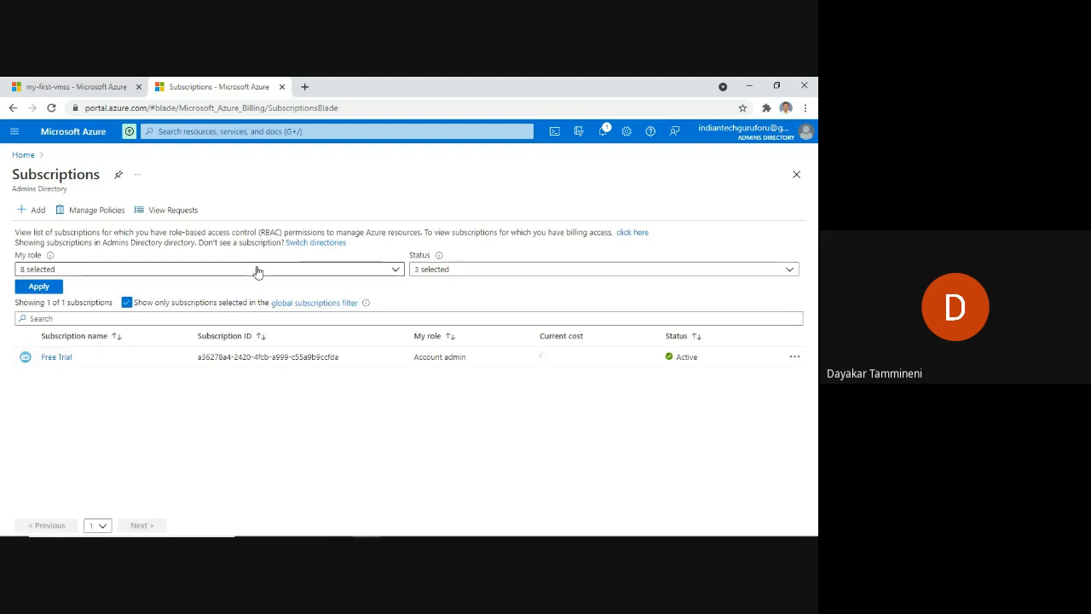
click(52, 362)
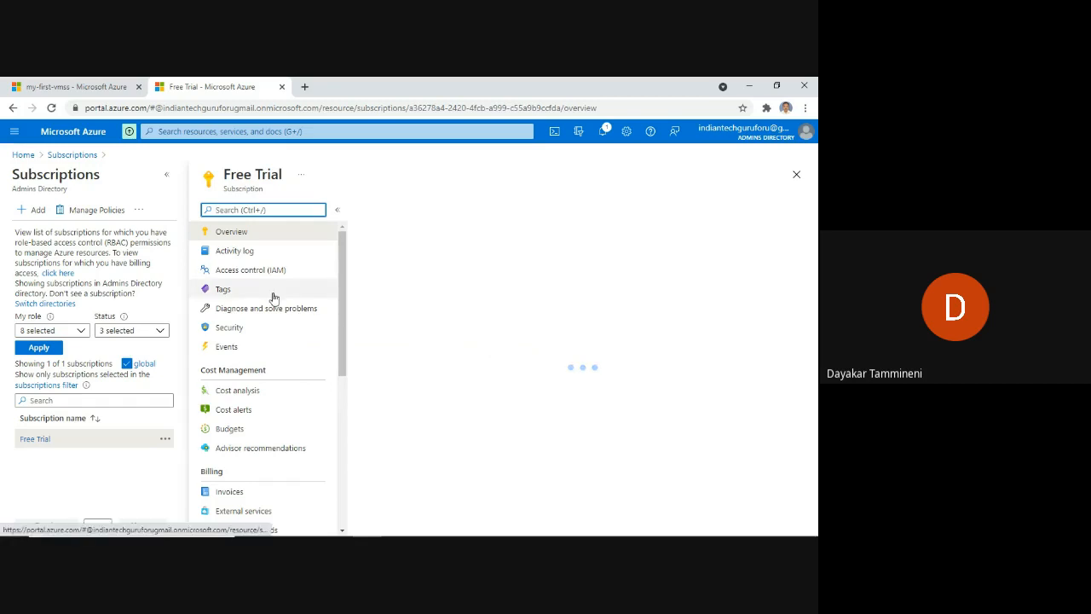
scroll(274, 297, down, 1)
scroll(274, 297, down, 1)
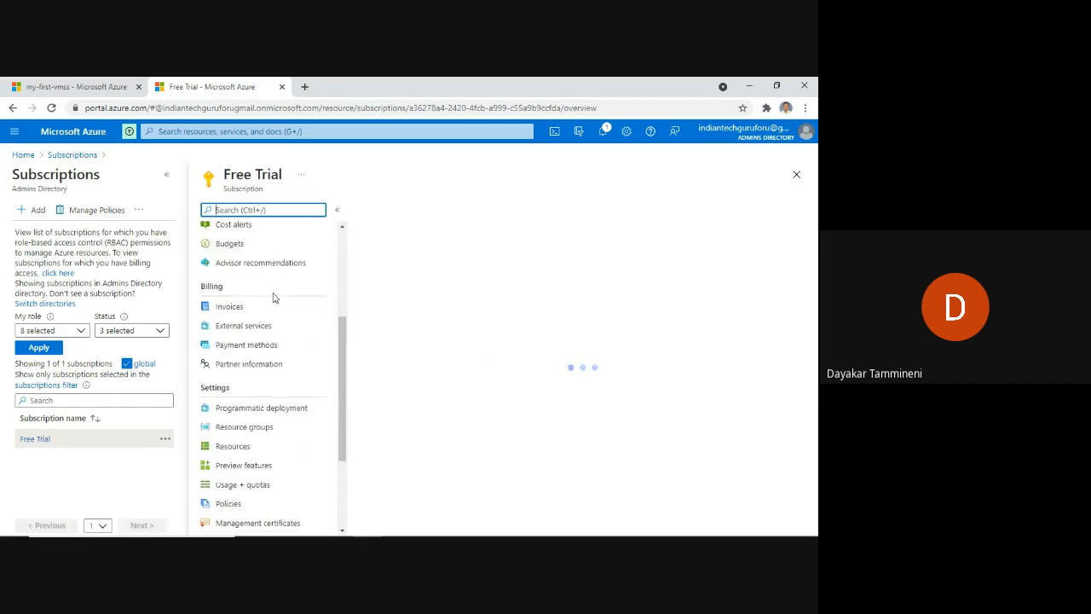
scroll(275, 297, down, 1)
scroll(273, 296, down, 1)
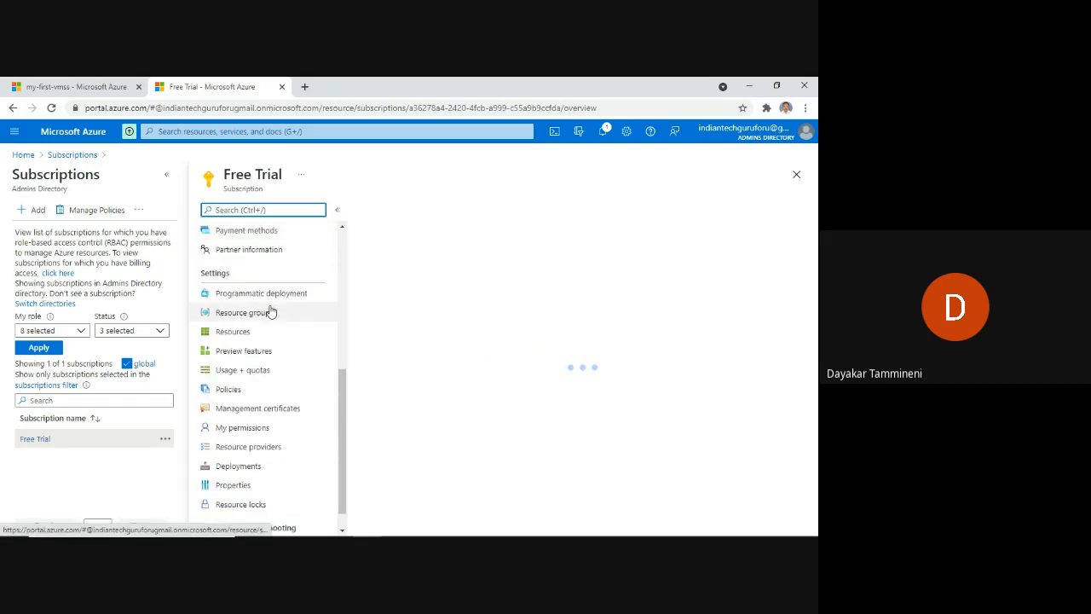
Open Free Trial's Resource providers and review each provider's Registered or NotRegistered status.
click(255, 452)
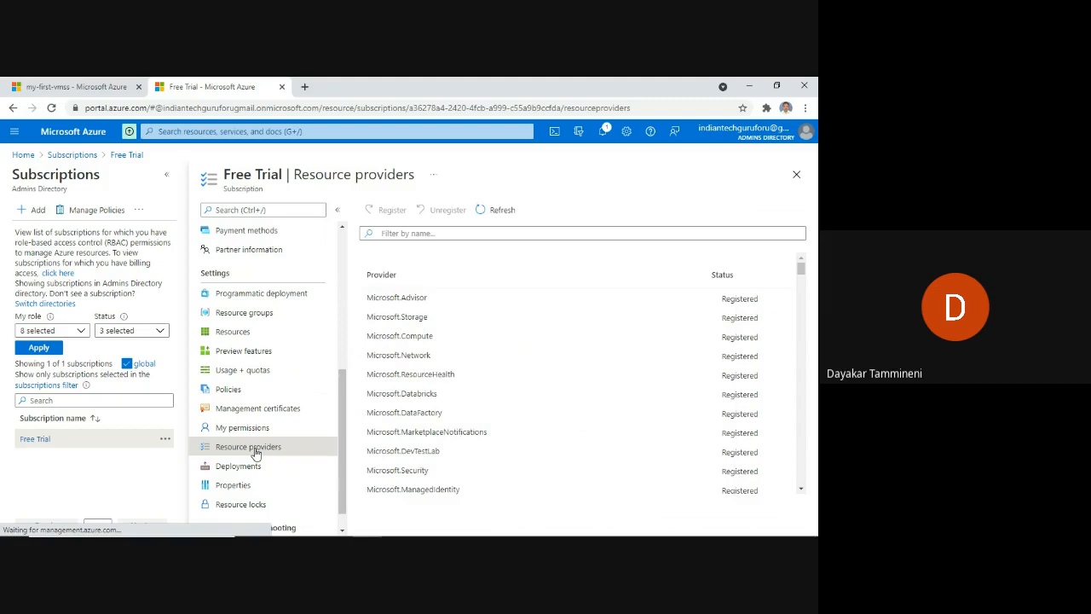
scroll(609, 326, down, 2)
scroll(609, 326, down, 4)
scroll(609, 326, up, 2)
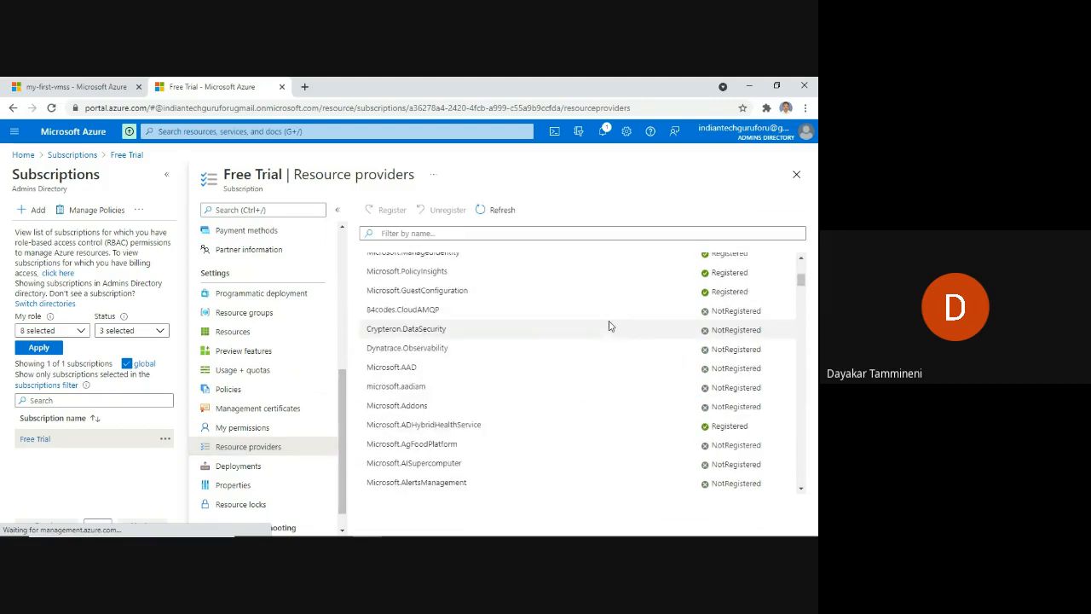
scroll(609, 324, up, 1)
scroll(610, 321, up, 1)
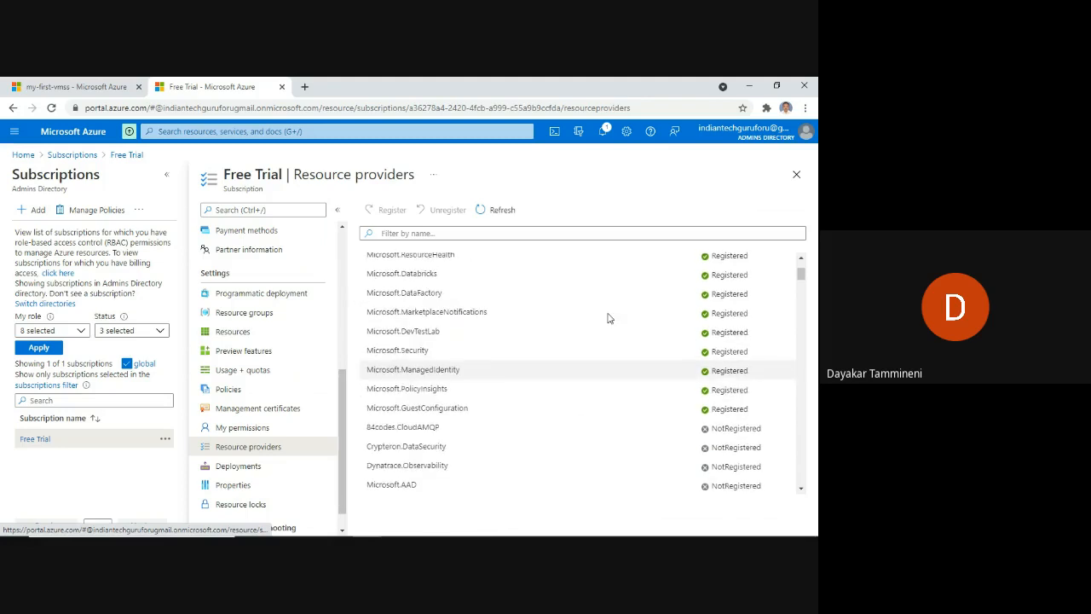
scroll(607, 307, up, 2)
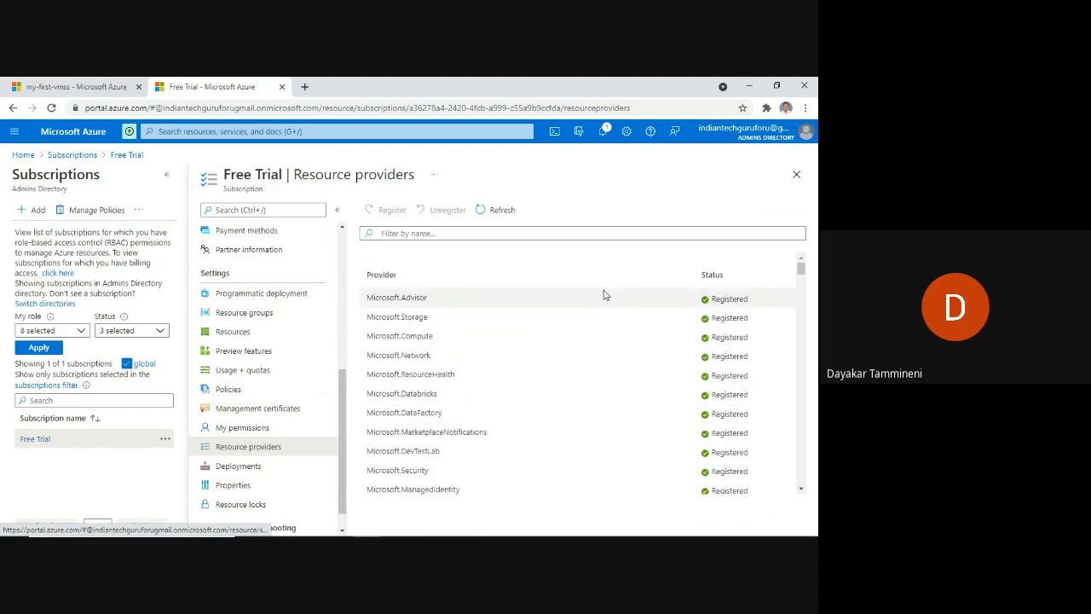
scroll(604, 295, down, 3)
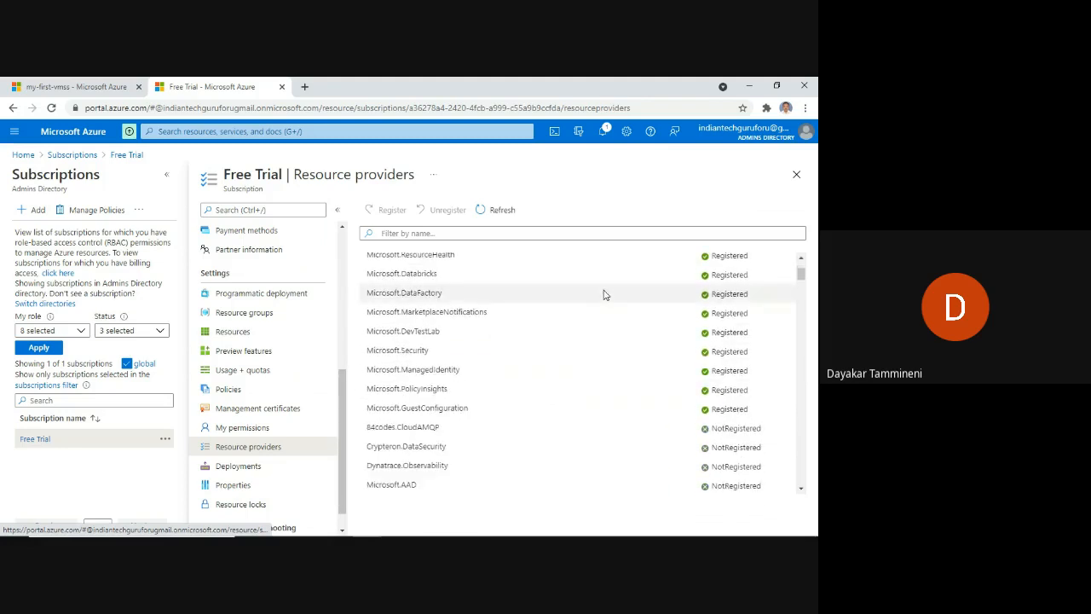
scroll(603, 295, down, 5)
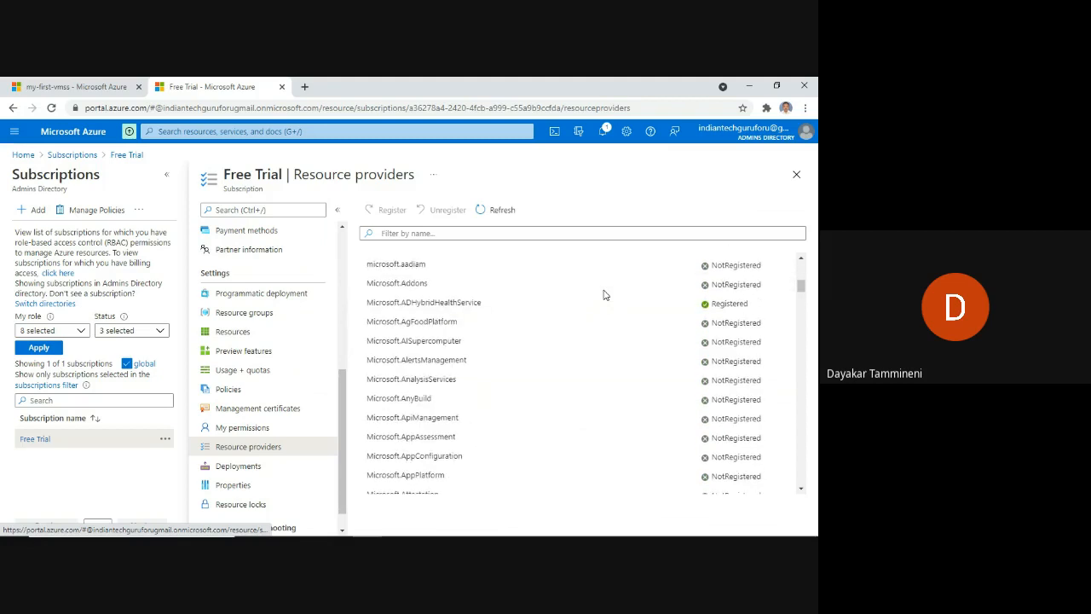
scroll(604, 294, down, 1)
scroll(603, 295, down, 2)
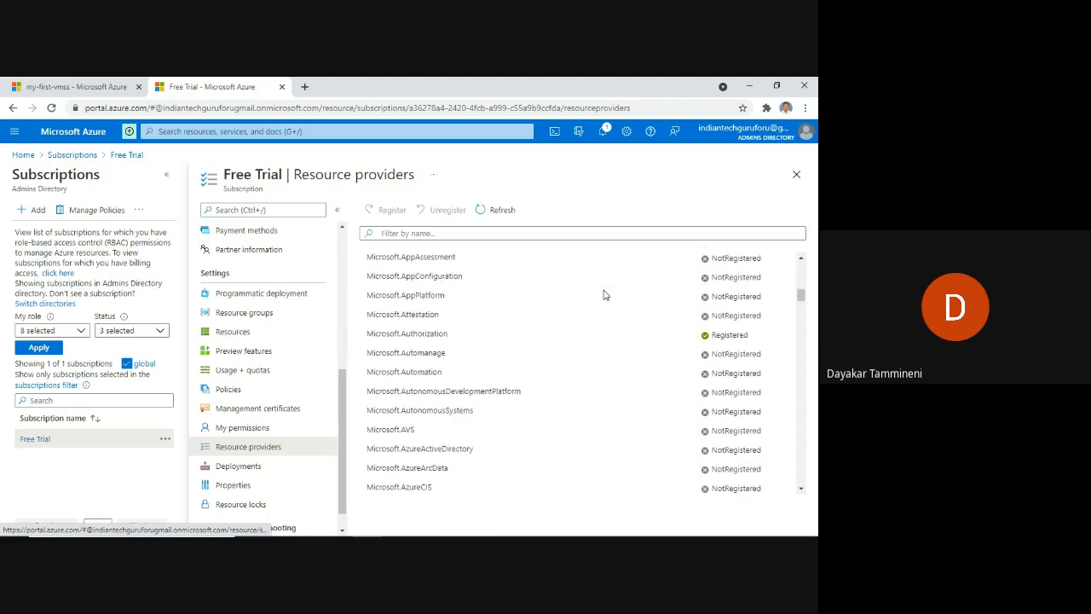
scroll(603, 295, down, 3)
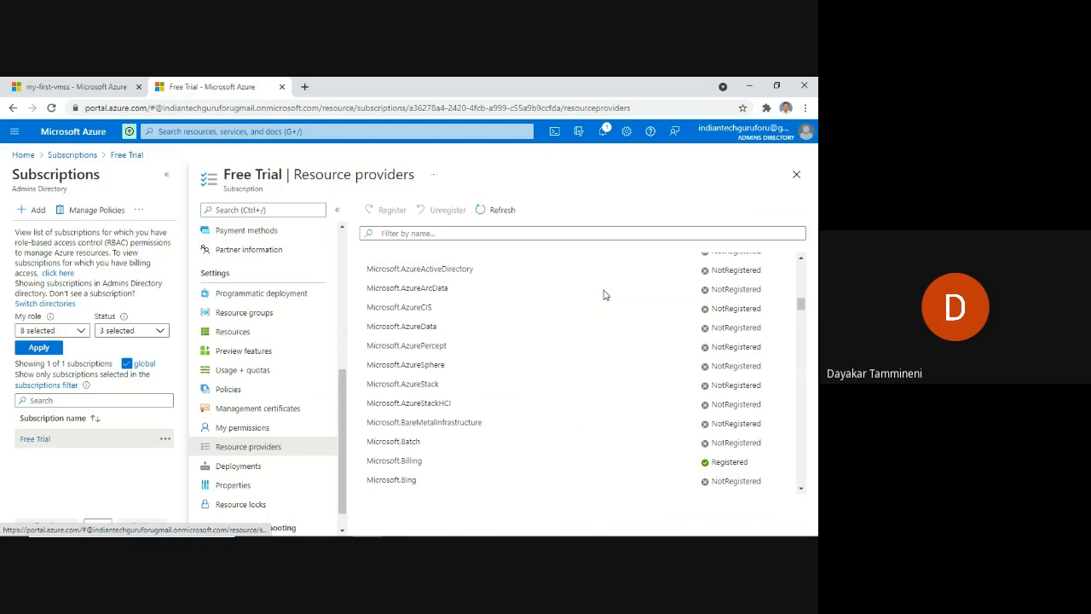
scroll(597, 290, up, 3)
Filter providers by 'insig', select microsoft.insights and register it.
click(513, 232)
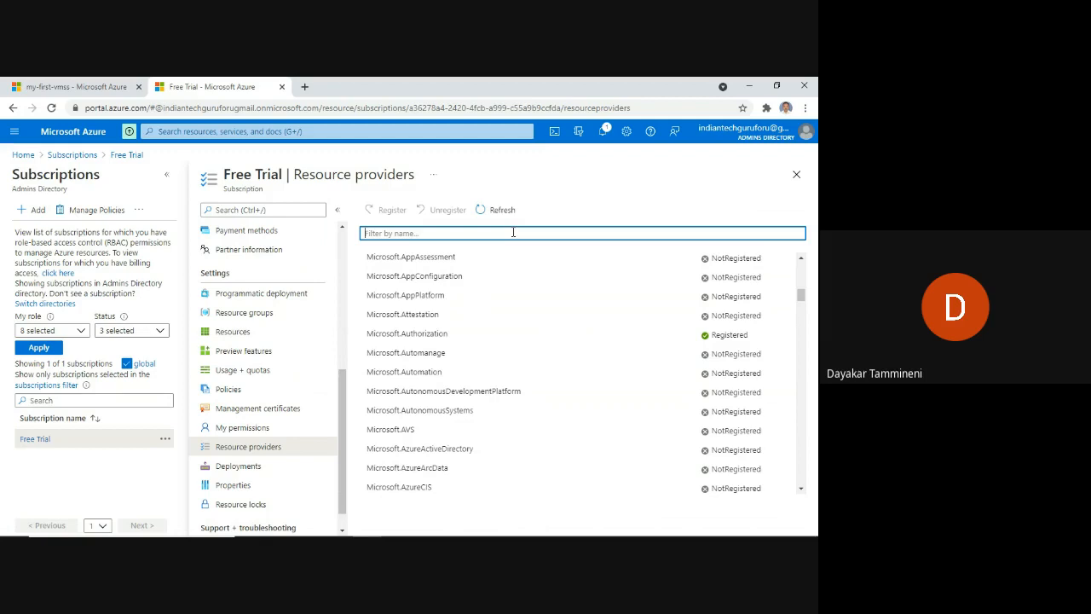
text(insig)
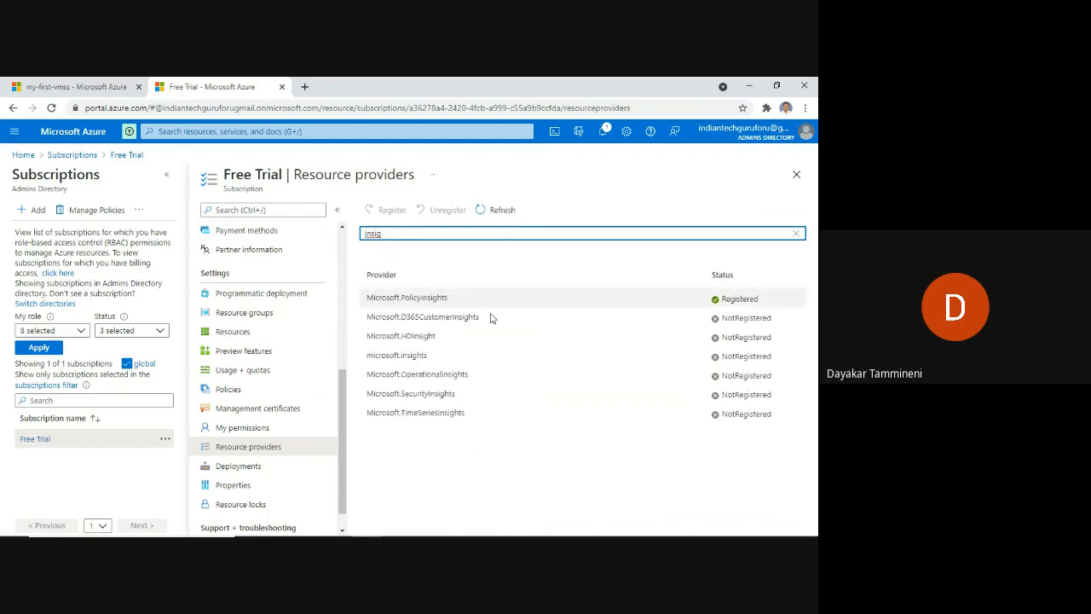
click(439, 361)
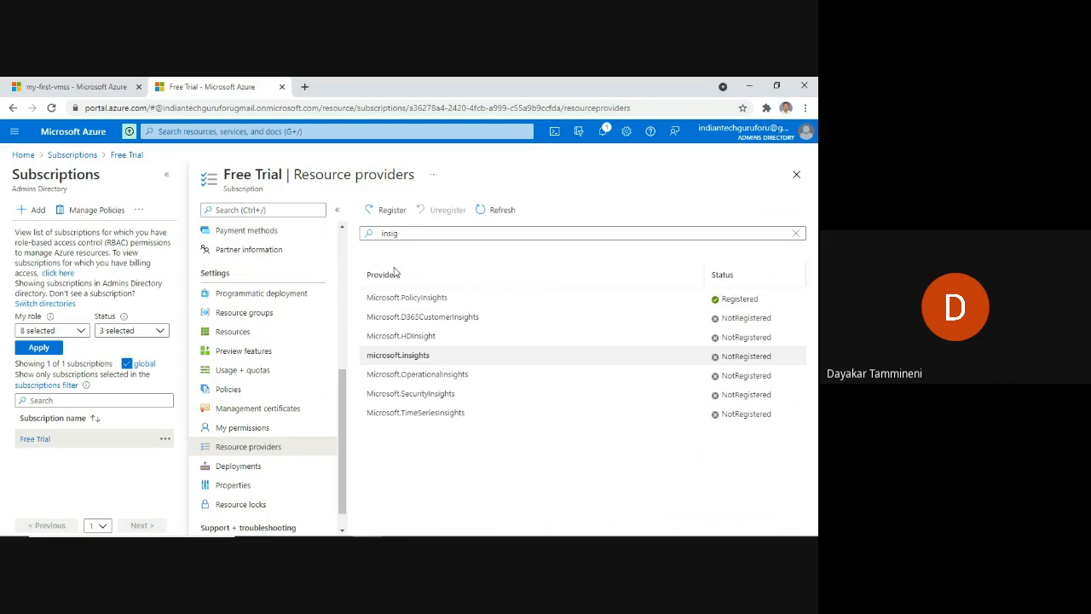
click(388, 213)
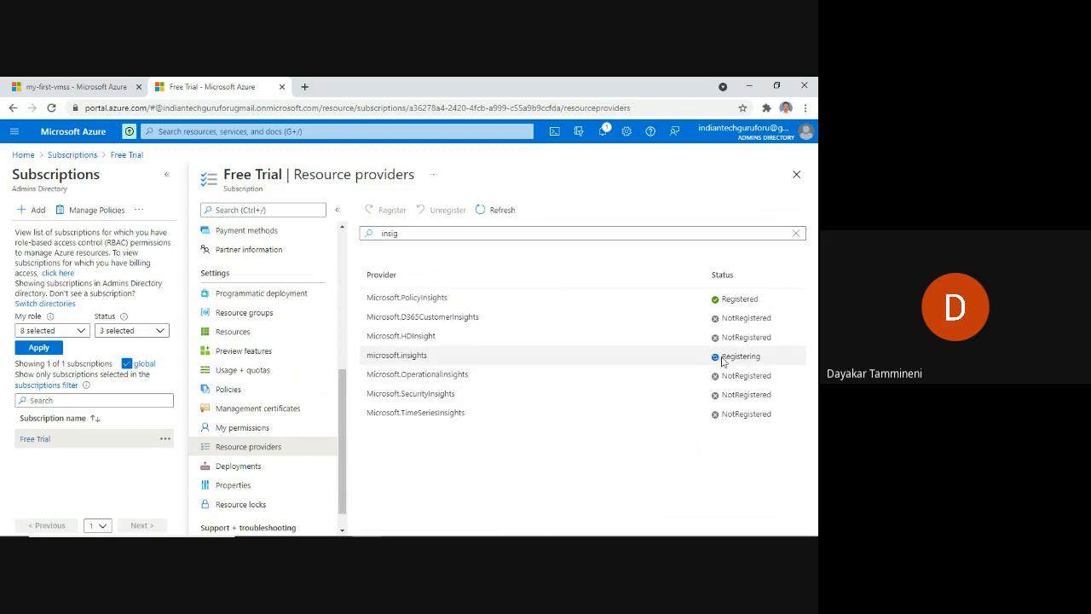
drag(722, 357, 786, 360)
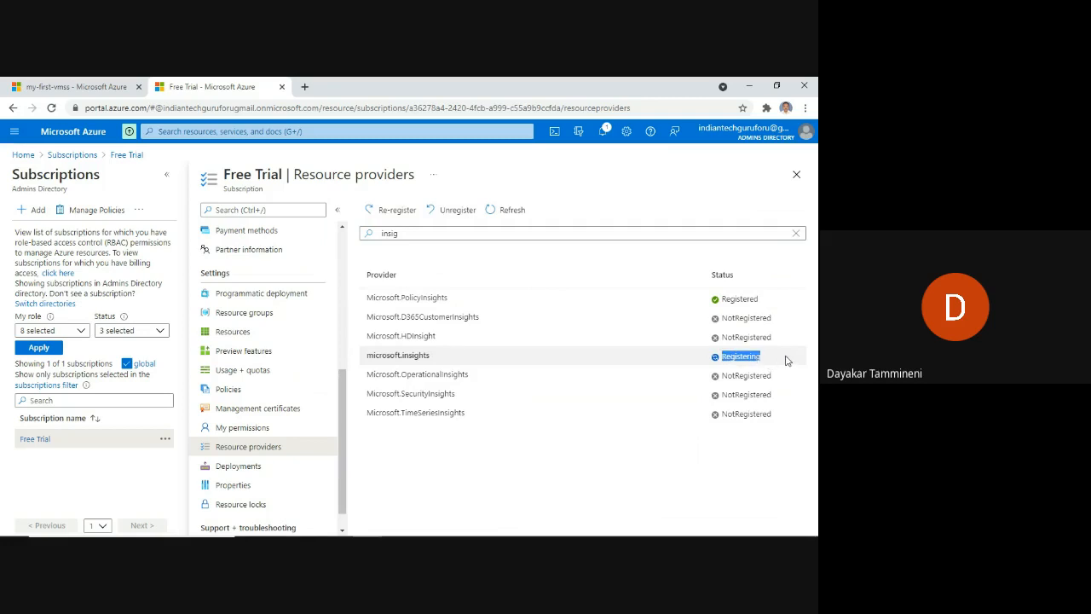
Save the my-first-vmss Scaling blade, then list instances my-first-vmss_1 and my-first-vmss_3.
click(96, 88)
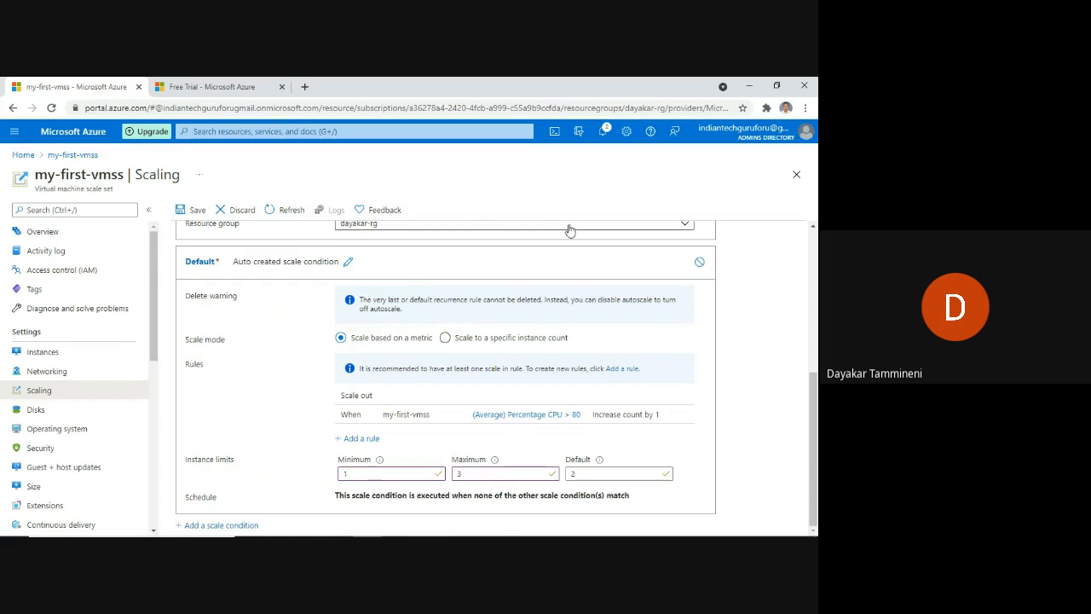
click(189, 210)
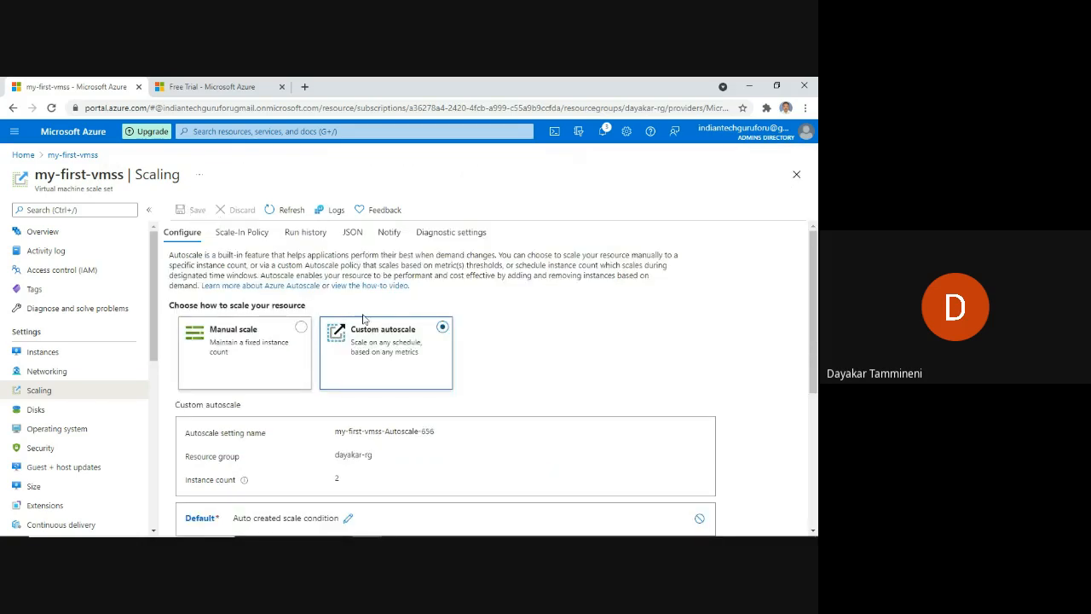
click(41, 352)
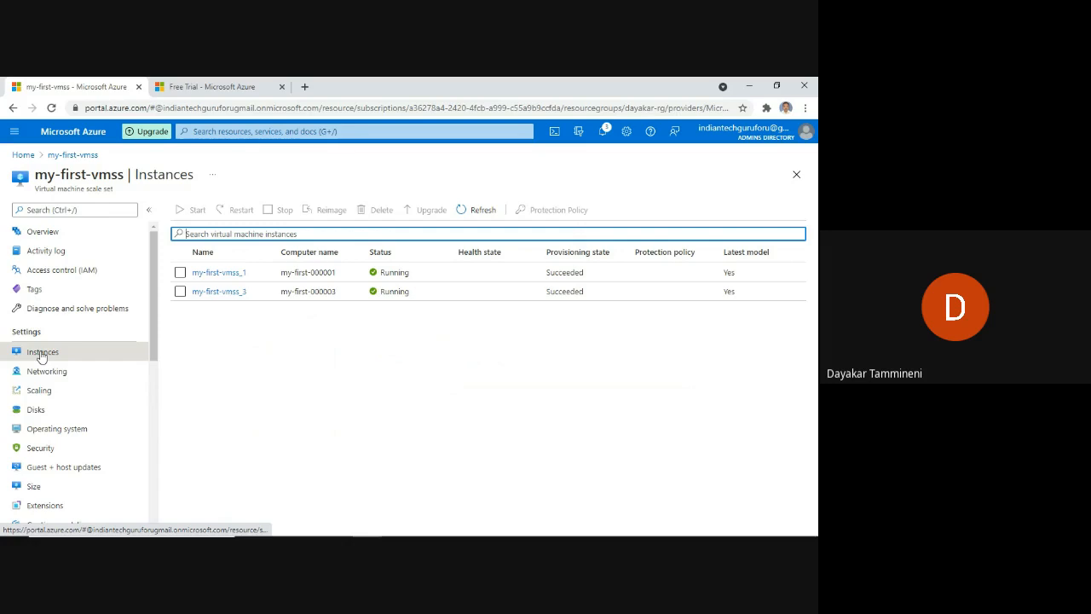
Open my-first-vmss Scaling, showing Custom autoscale with an instance count of 2.
click(37, 392)
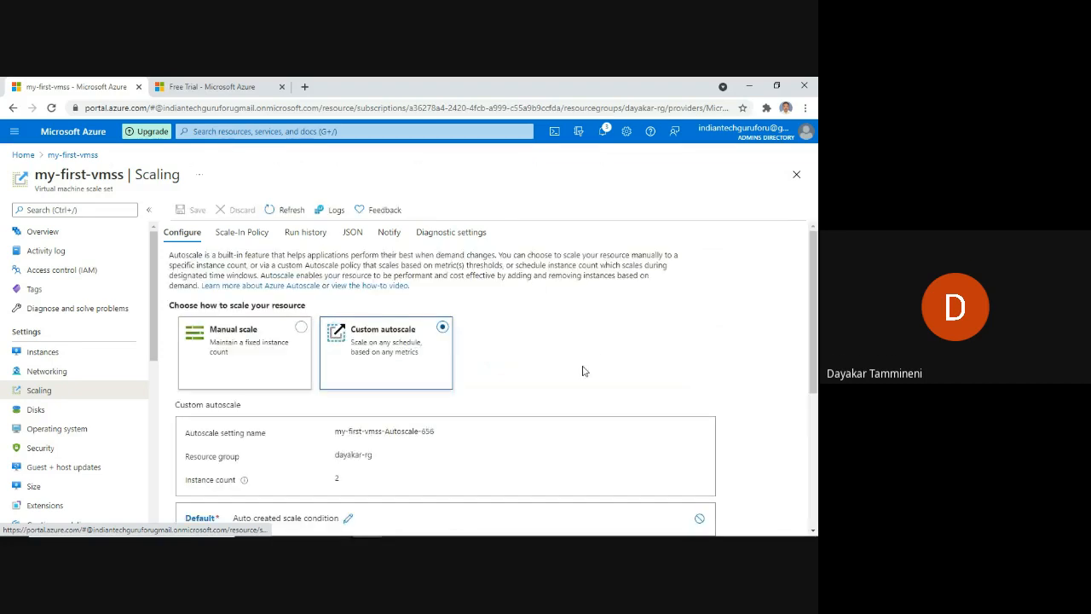
Change the Default instance limit from 2 to 3, save, and recheck Instances.
scroll(510, 385, down, 3)
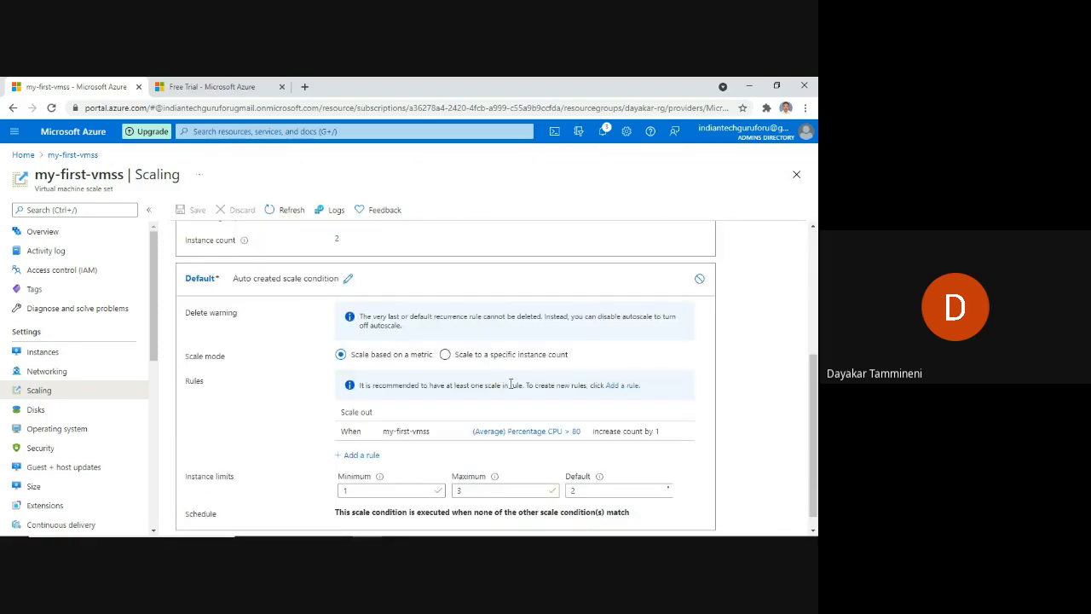
click(587, 474)
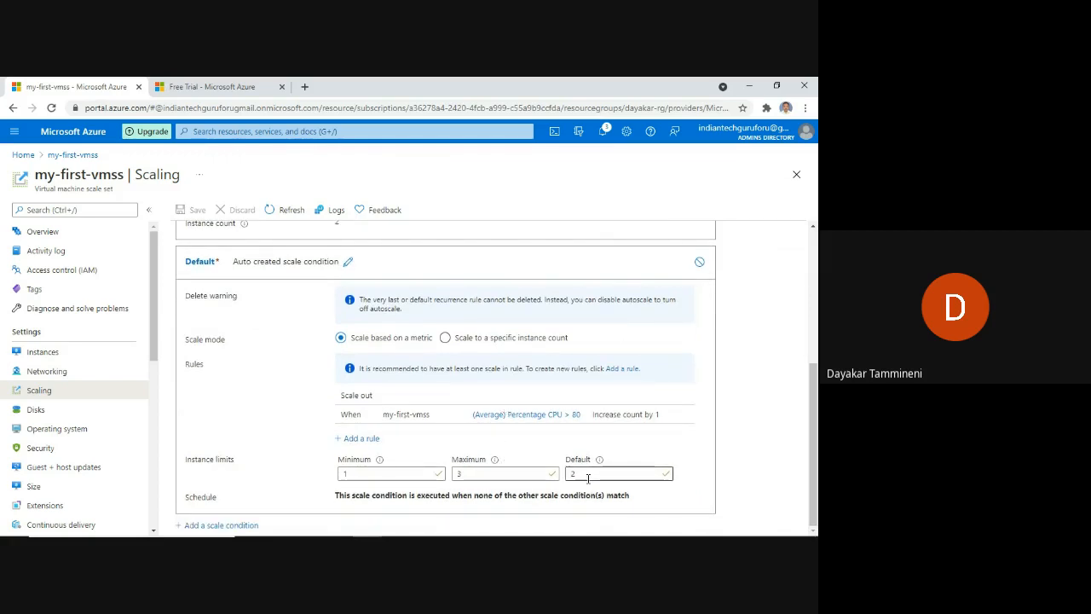
drag(586, 474, 565, 476)
text(3)
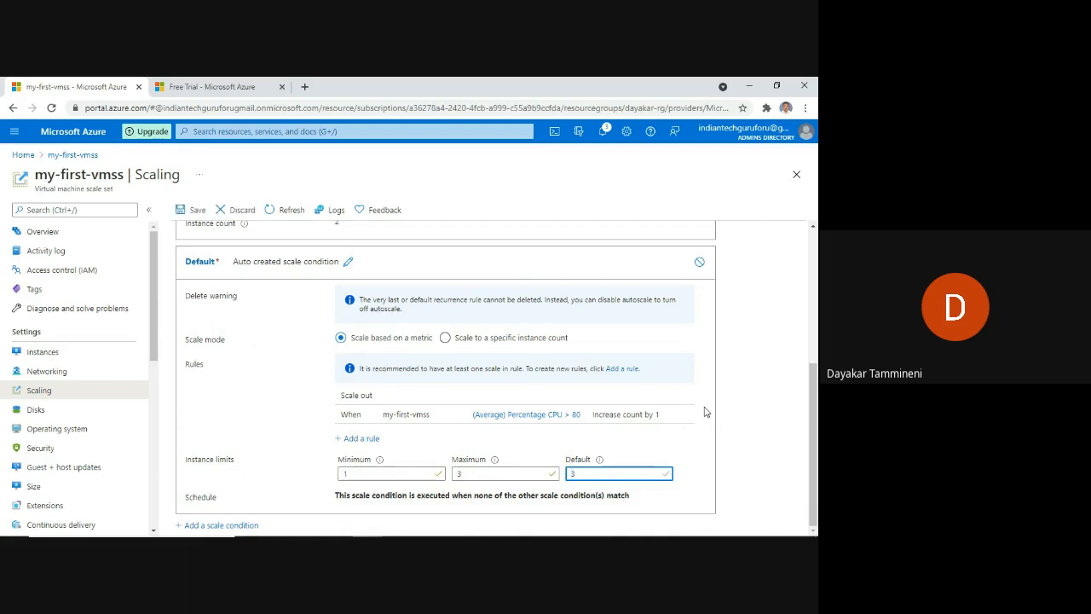
click(196, 212)
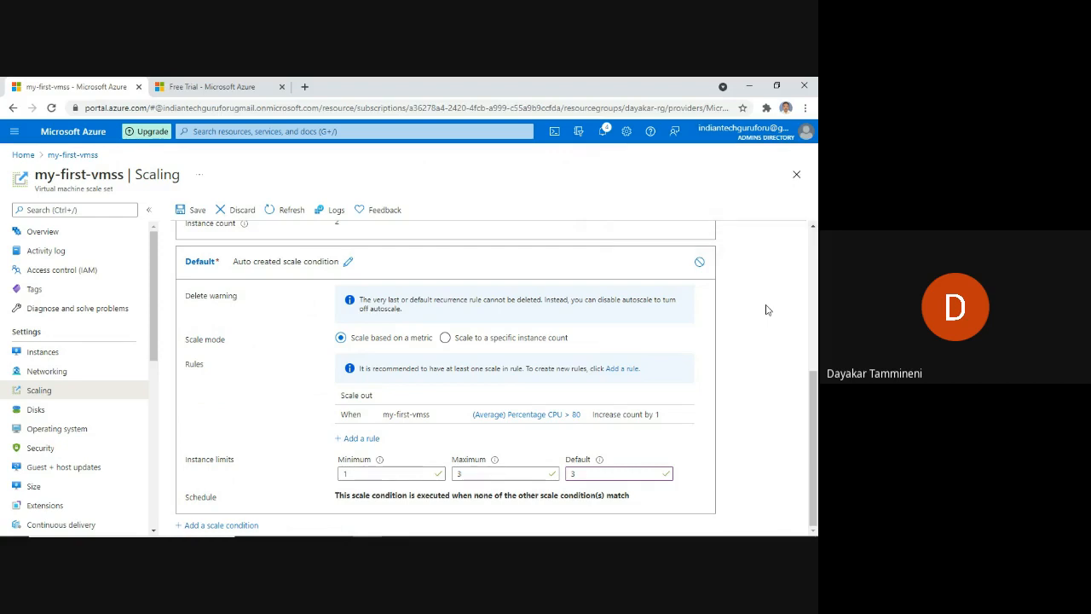
click(197, 211)
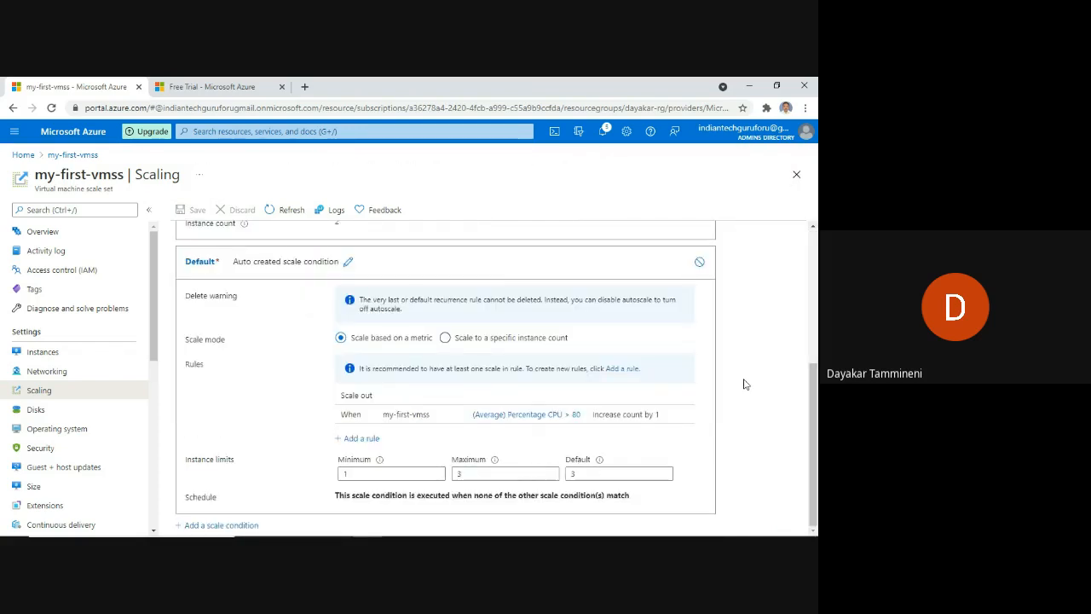
click(37, 354)
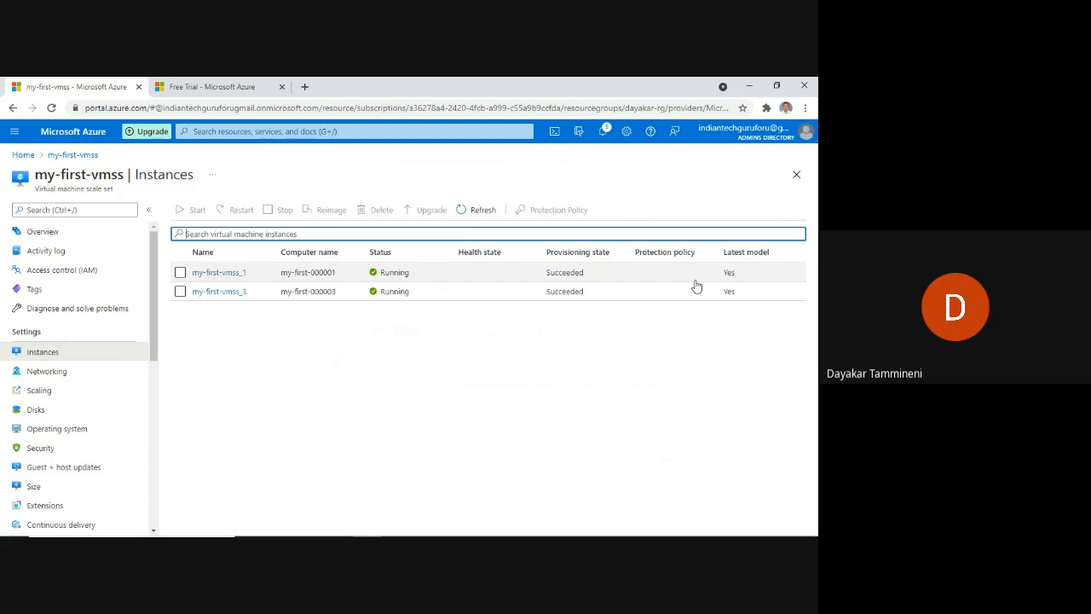
Reload the Instances list, still showing two instances, then return to Scaling.
click(51, 109)
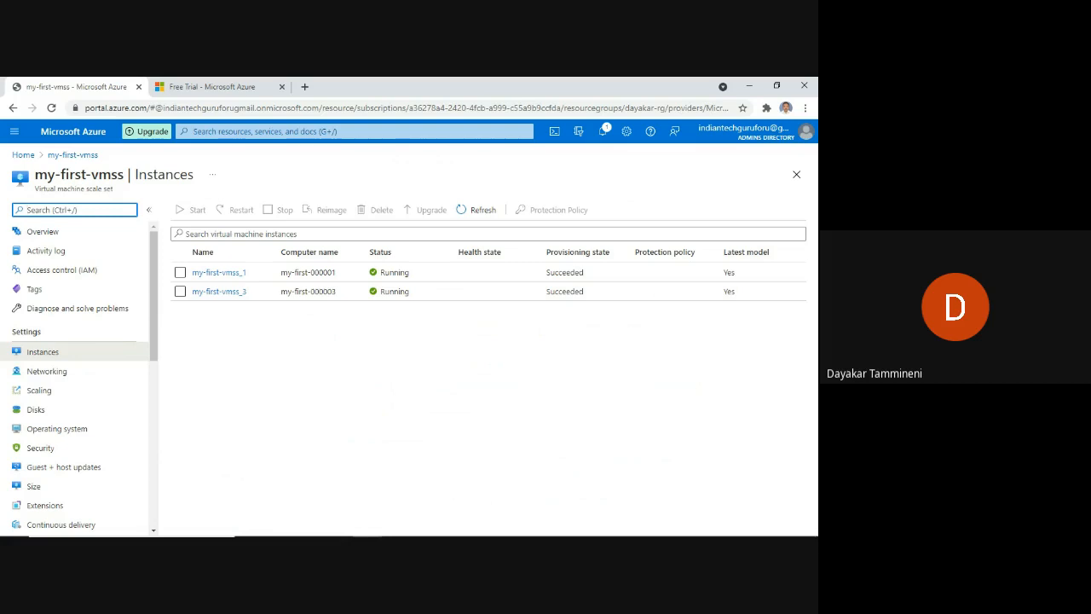
key(alt+Tab)
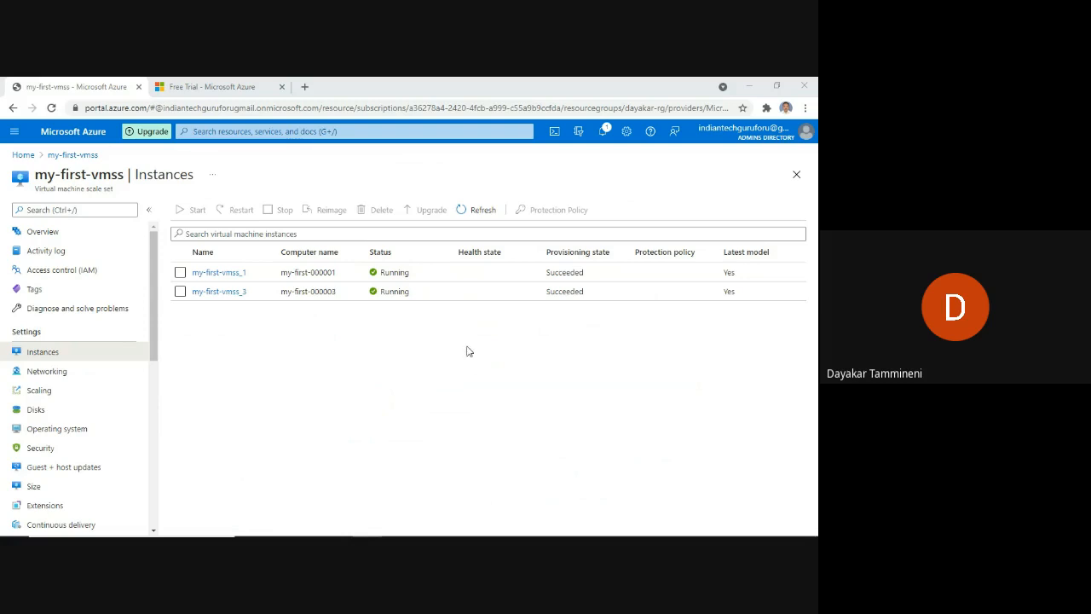
click(46, 392)
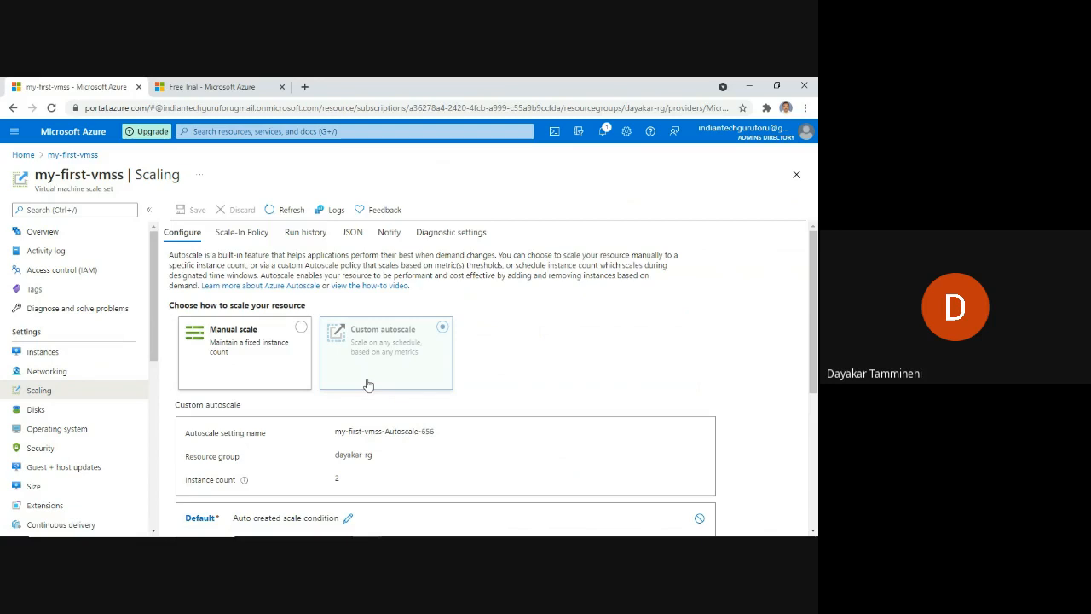
scroll(351, 417, down, 1)
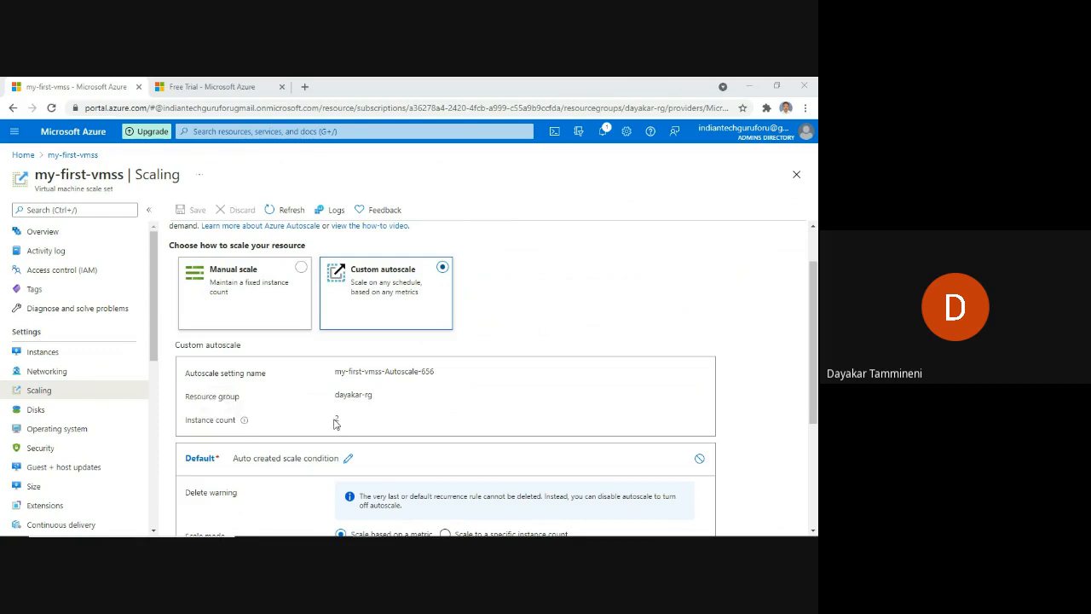
scroll(289, 333, up, 1)
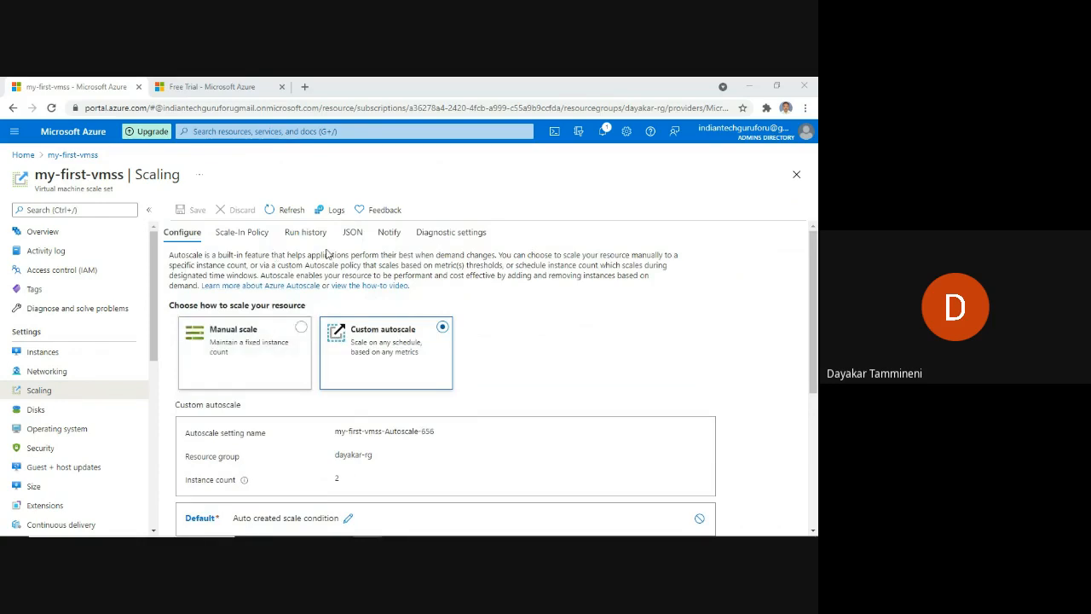
scroll(511, 375, down, 3)
scroll(511, 375, down, 1)
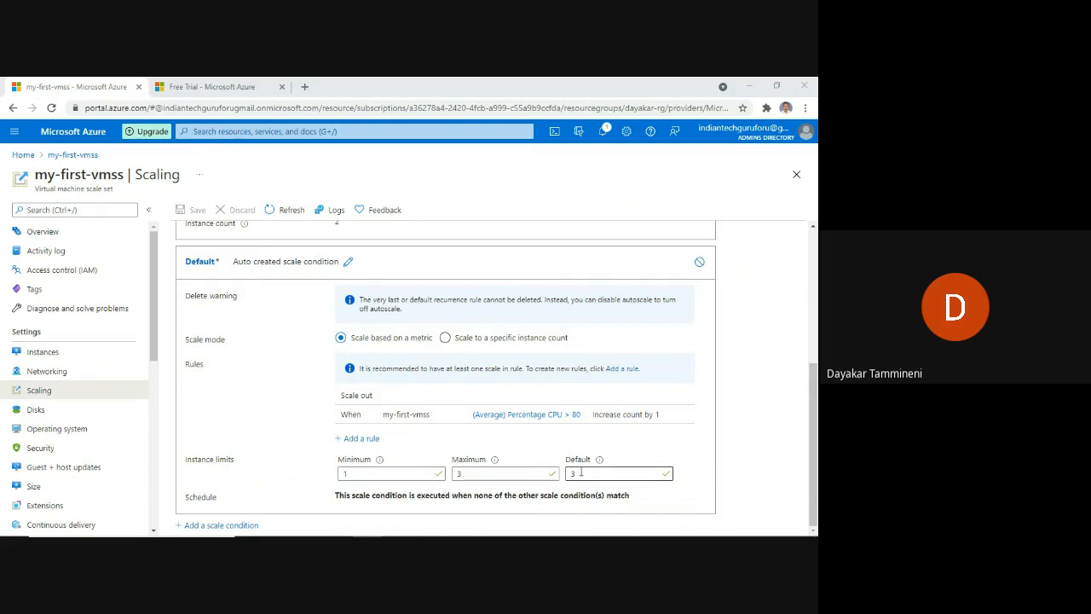
drag(580, 473, 559, 478)
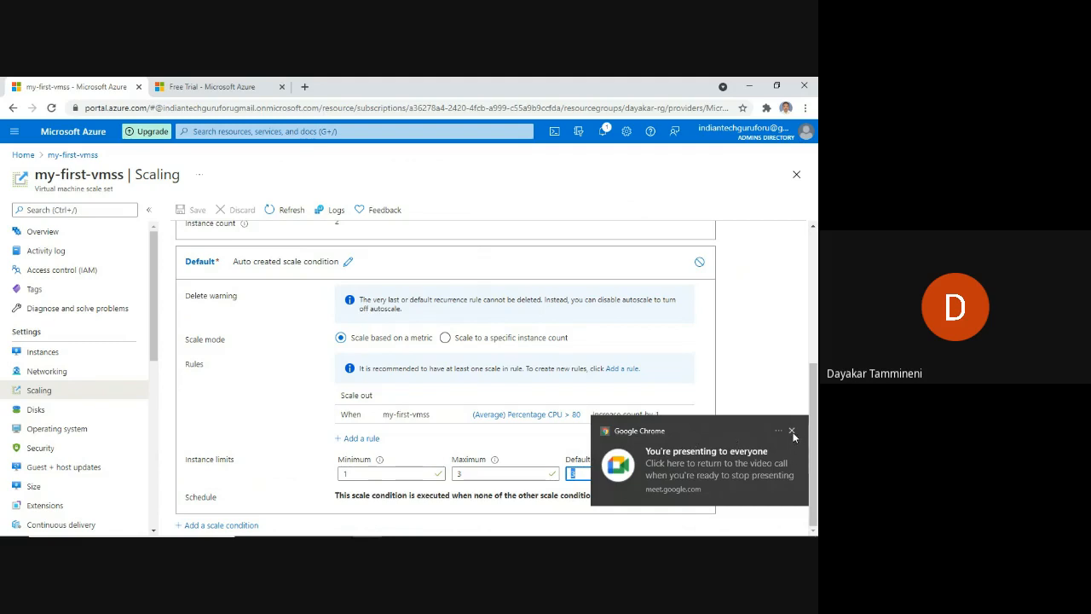
click(792, 431)
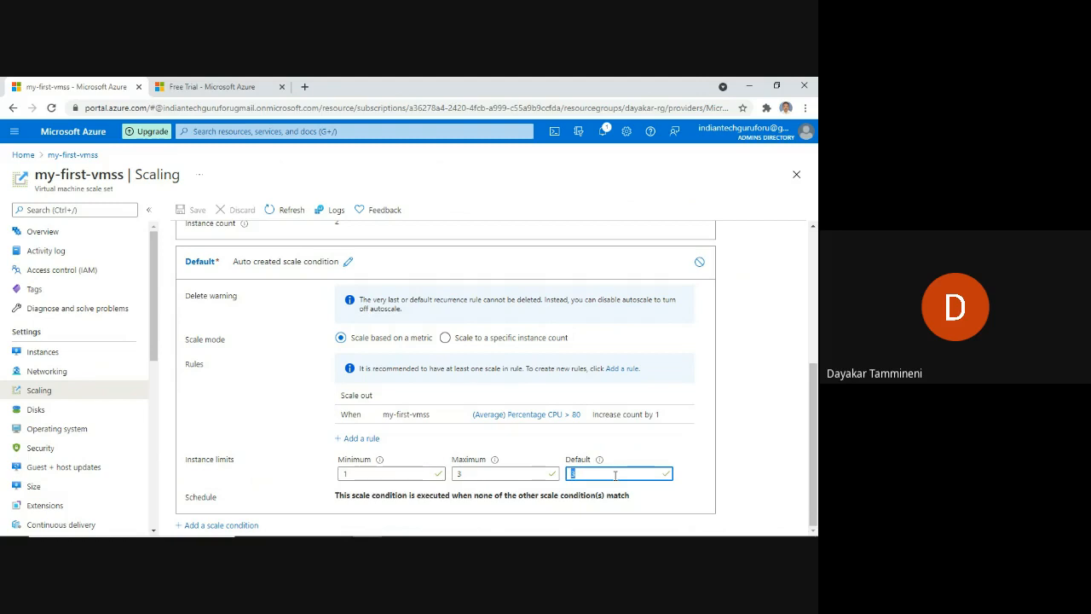
text(2)
key(BackSpace)
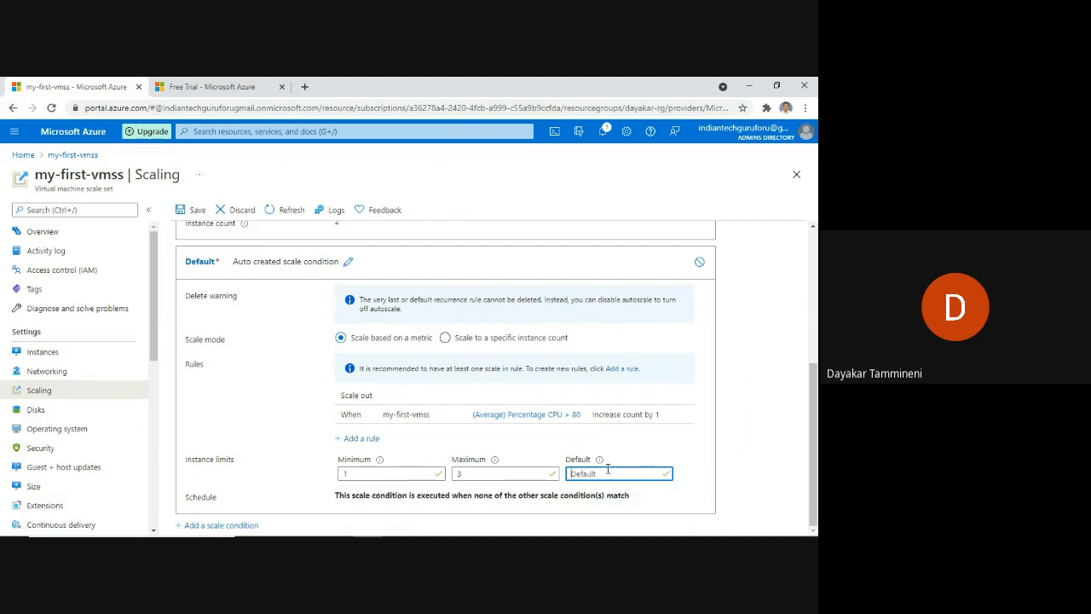
text(3)
scroll(303, 392, up, 5)
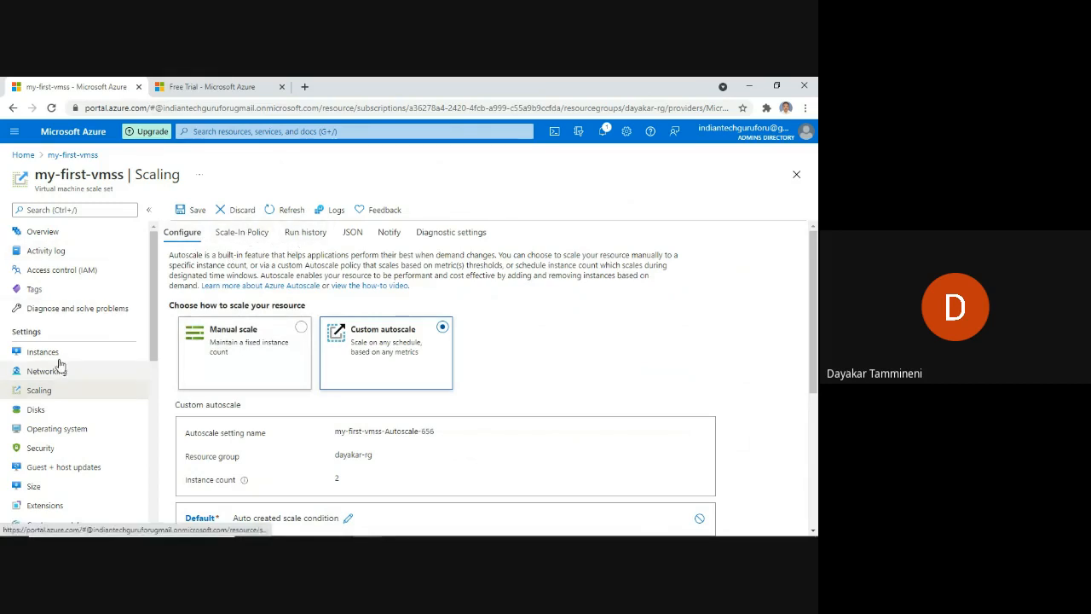
scroll(69, 391, down, 2)
scroll(71, 390, up, 2)
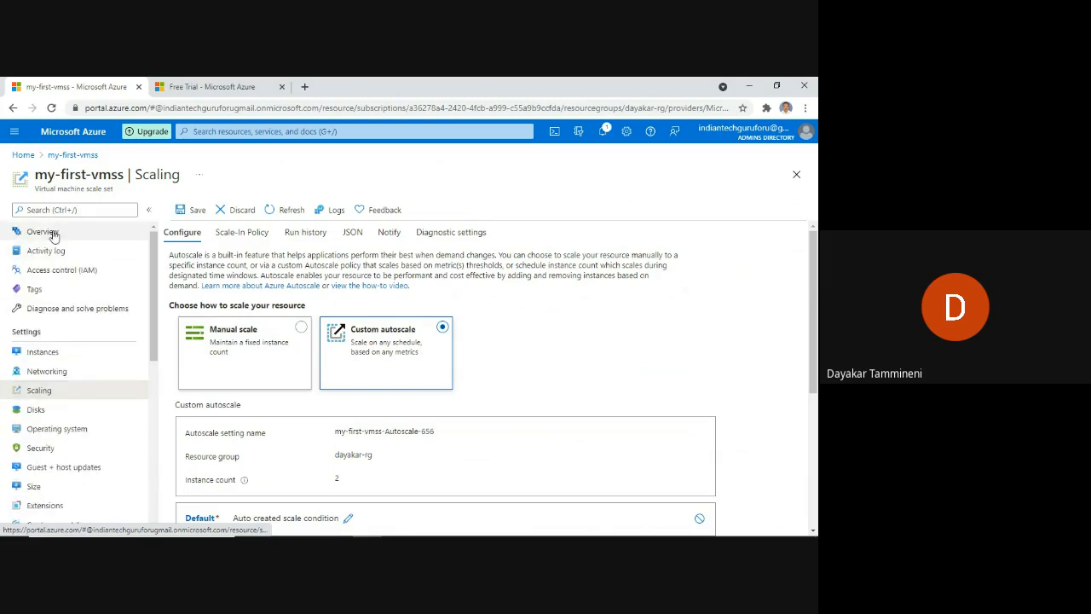
On the Overview page, note the Standard_D2s_v3 size and open the Size options.
click(52, 232)
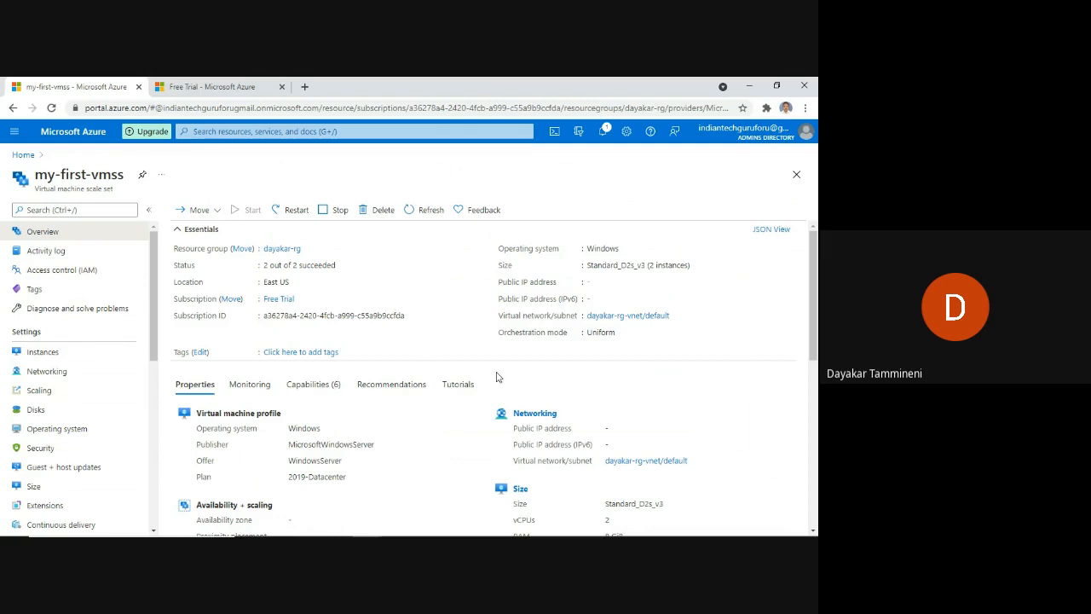
scroll(530, 389, down, 3)
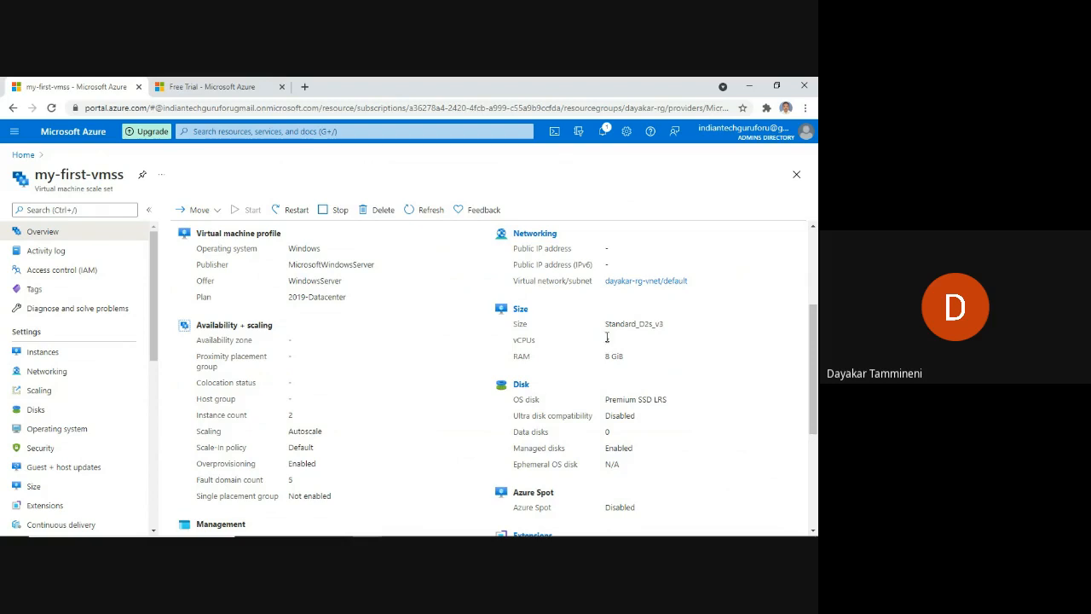
drag(639, 327, 665, 334)
click(517, 311)
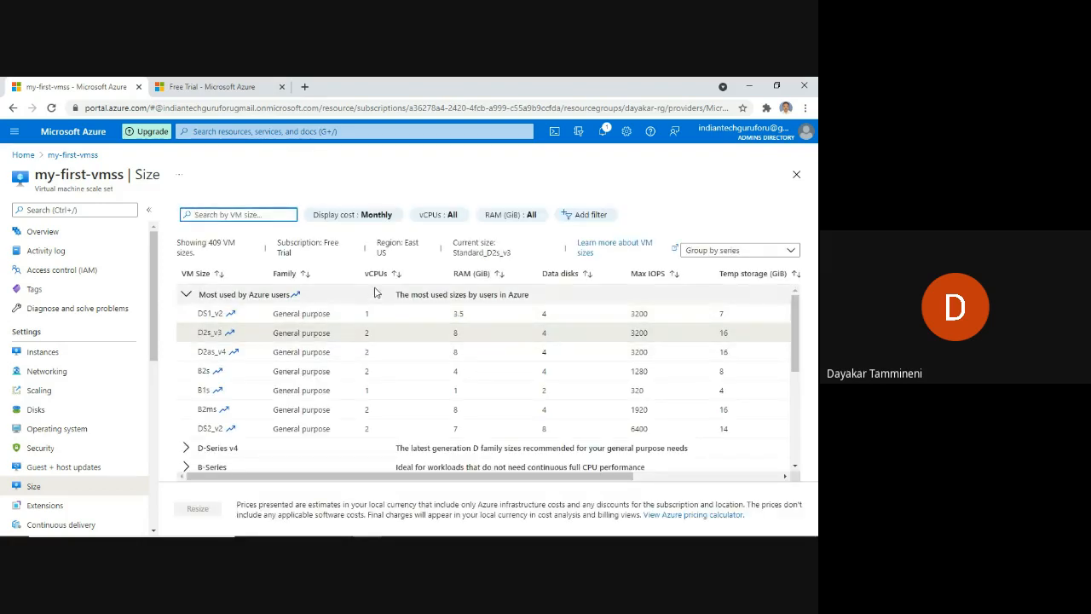
Expand the D-Series v4, B-Series, A-Series v2, E-Series v4 and F-Series v2 size groups.
scroll(395, 412, down, 1)
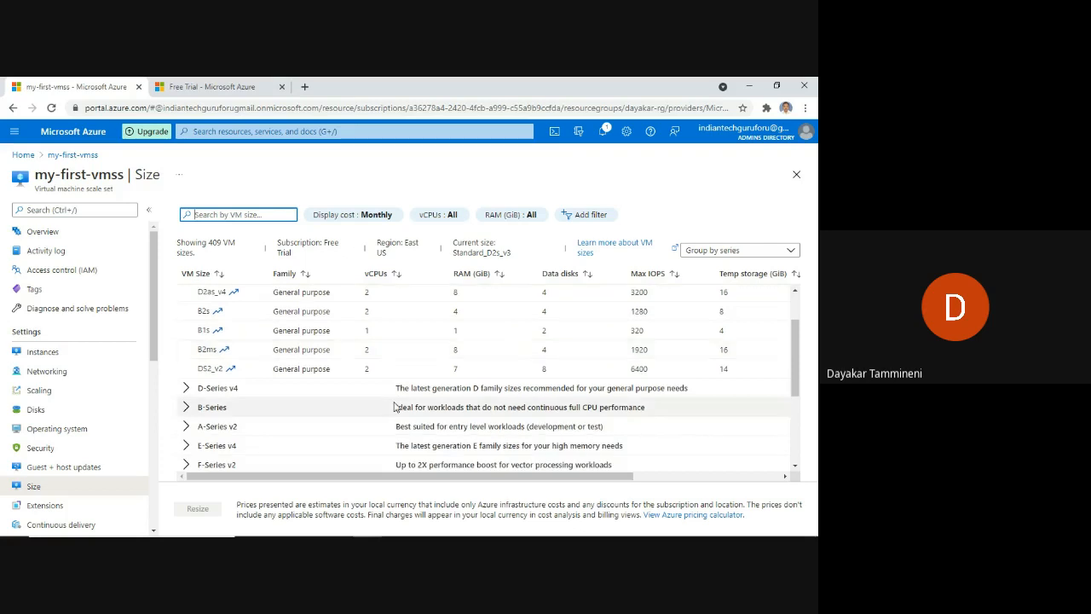
scroll(394, 398, up, 1)
scroll(393, 398, down, 3)
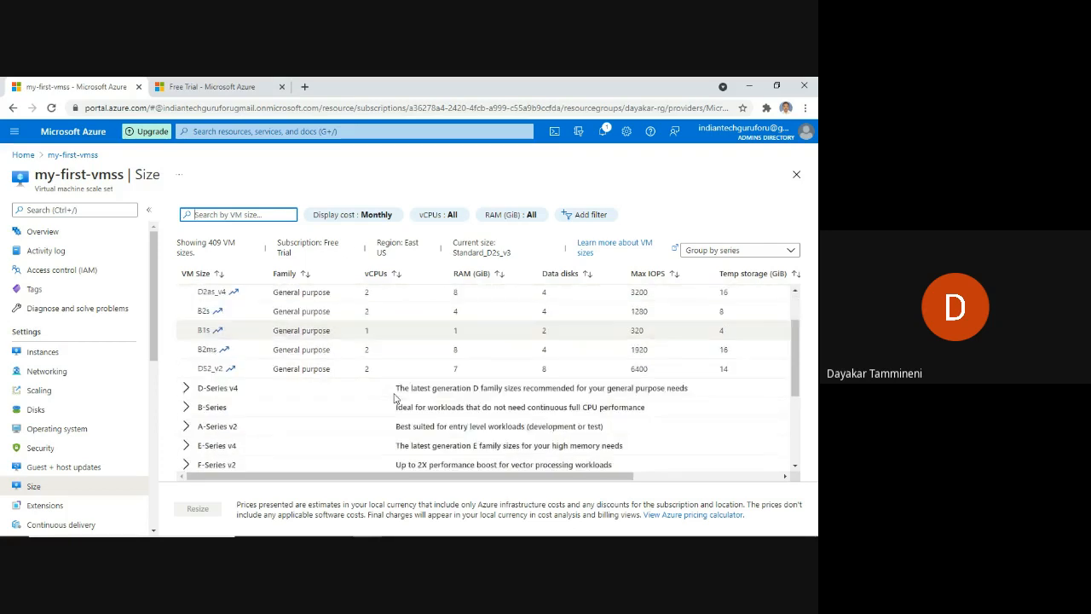
click(186, 329)
scroll(295, 380, down, 2)
scroll(295, 377, down, 1)
scroll(295, 378, up, 1)
scroll(189, 313, up, 1)
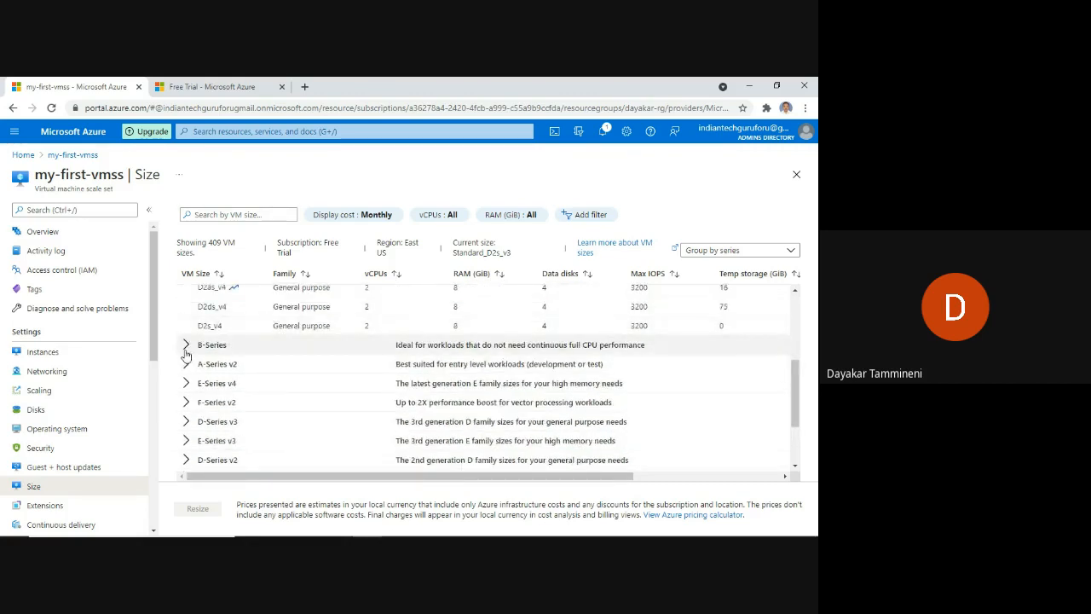
click(185, 345)
scroll(185, 366, down, 3)
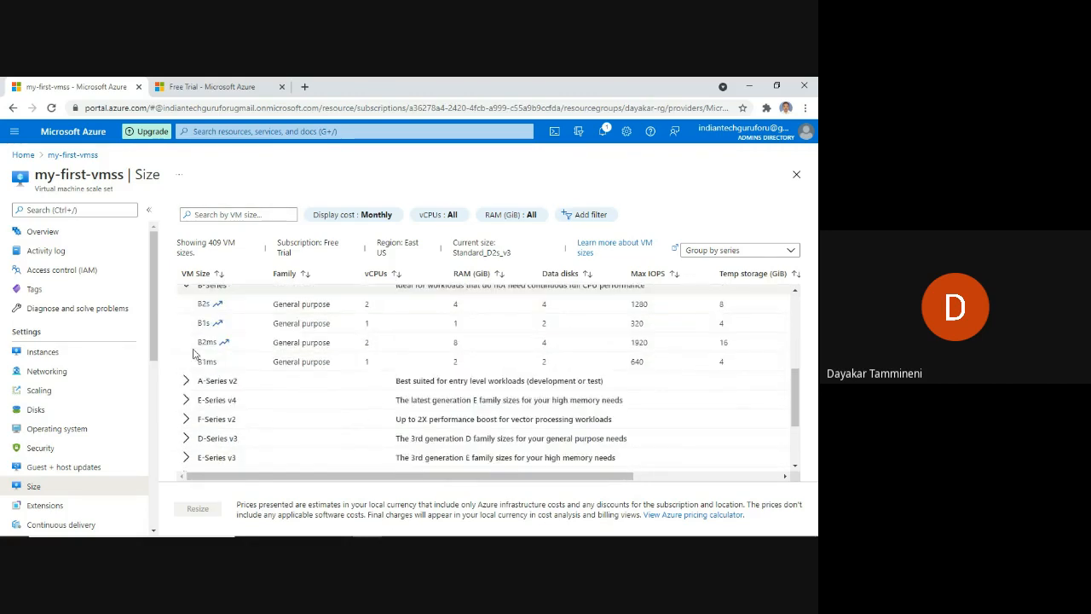
click(185, 382)
scroll(184, 385, down, 3)
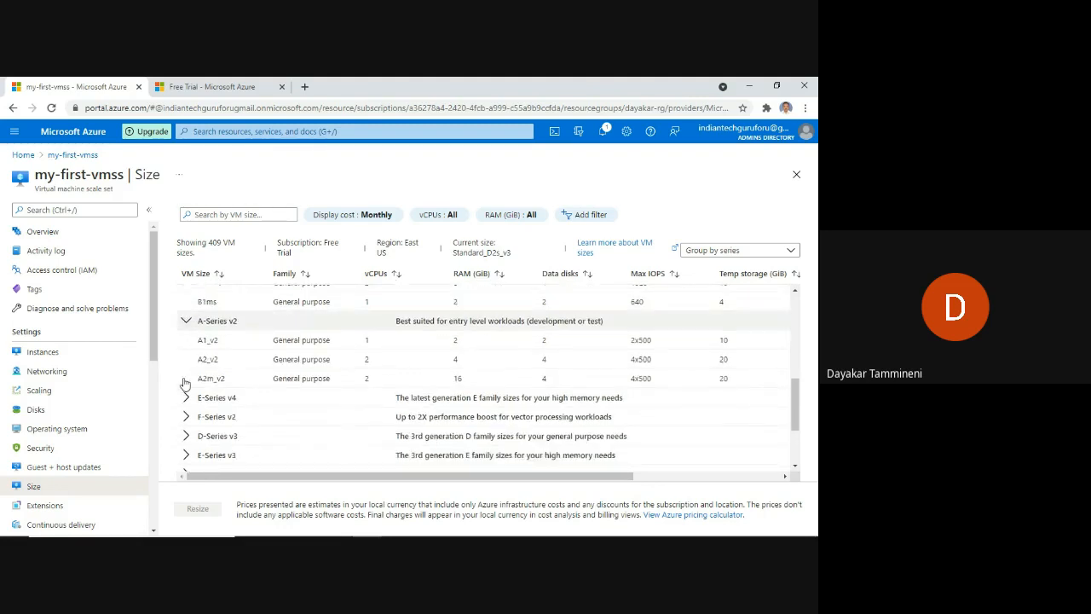
click(186, 397)
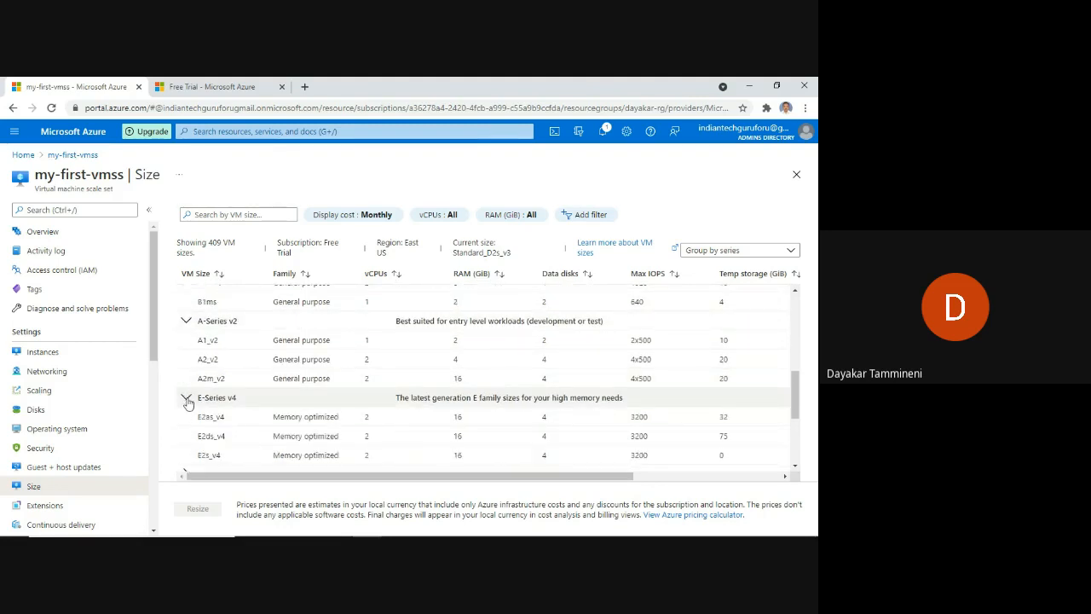
scroll(189, 375, down, 3)
click(186, 354)
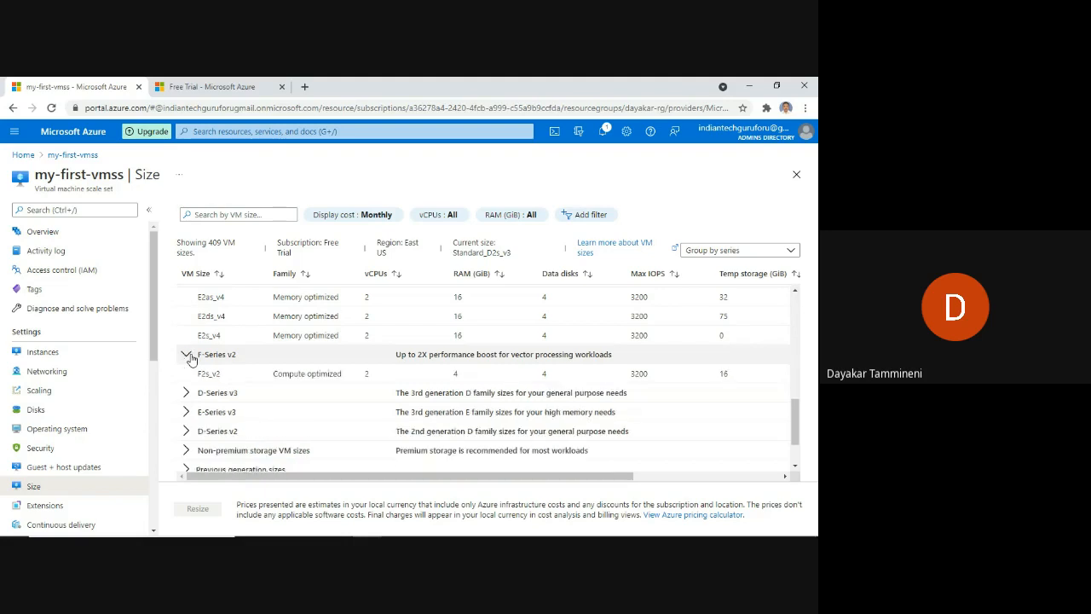
scroll(189, 358, down, 3)
scroll(190, 353, up, 3)
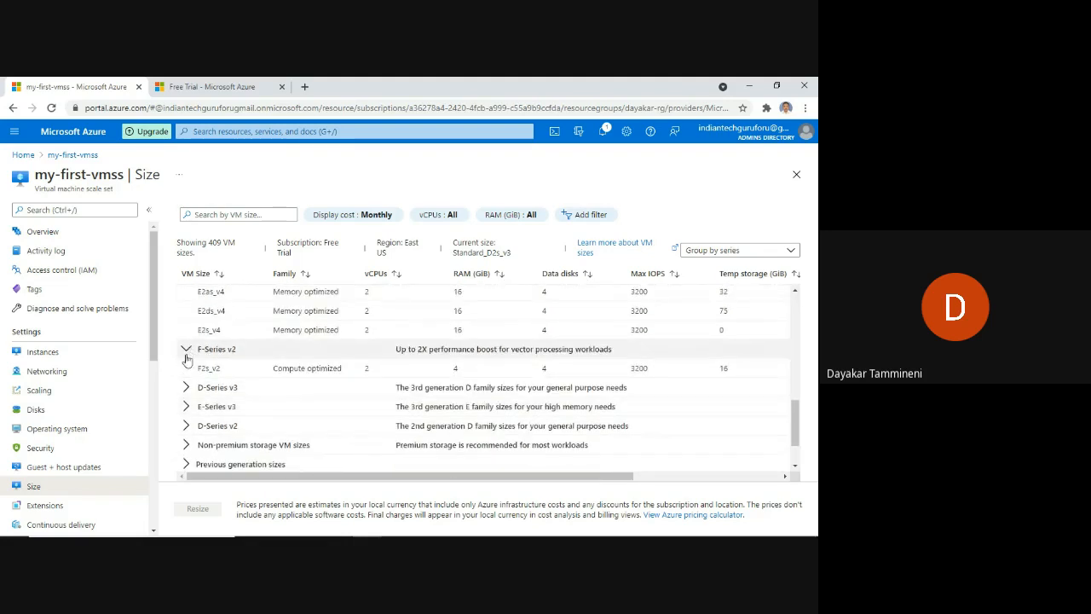
Expand D-Series v3, E-Series v3, D-Series v2 and Non-premium storage groups, then select a size.
click(254, 393)
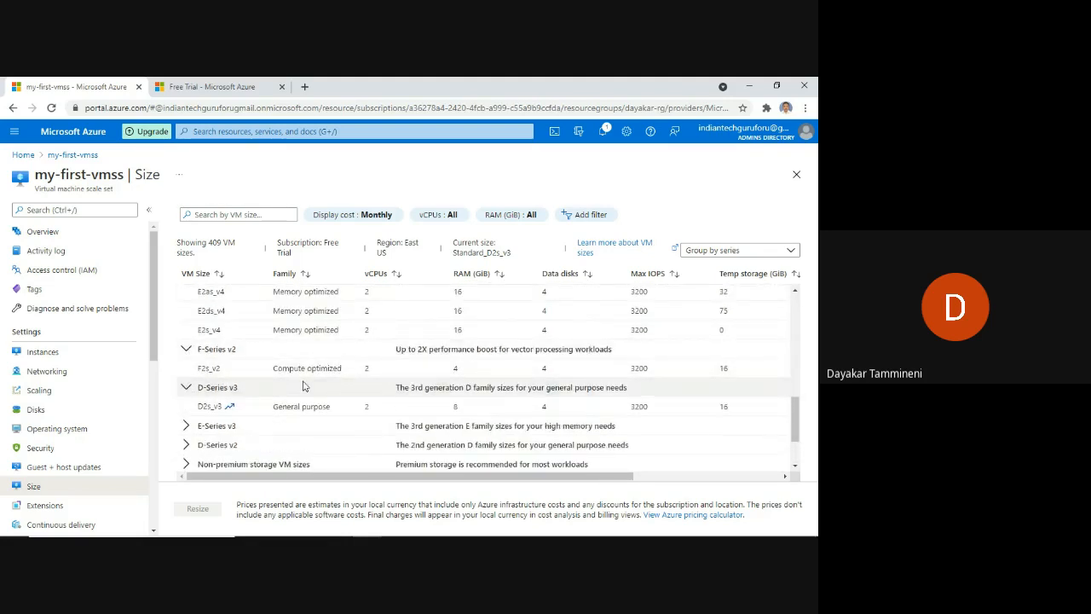
scroll(264, 378, down, 3)
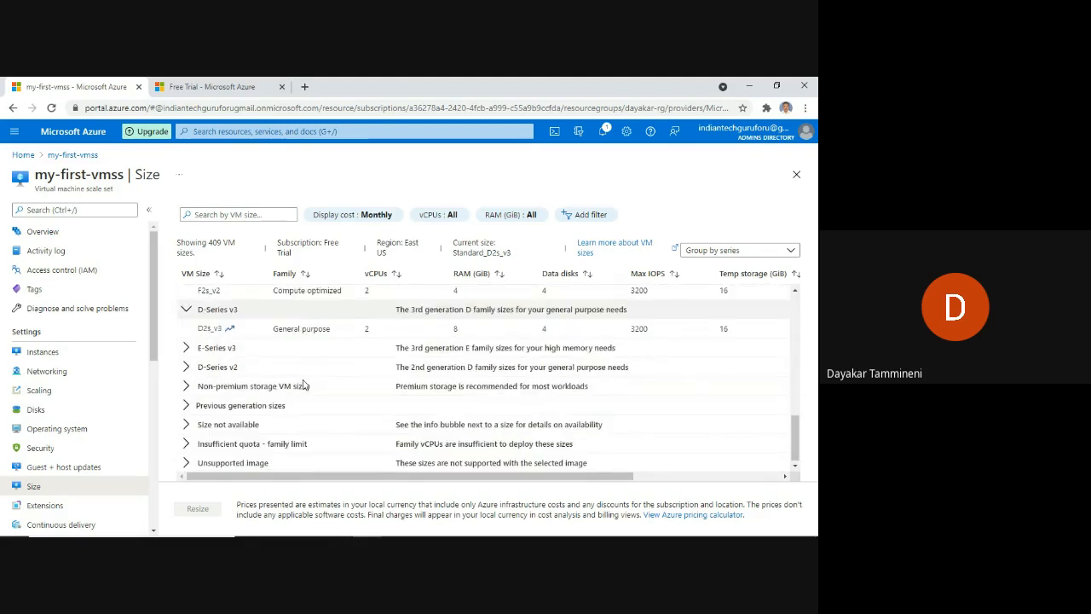
click(186, 348)
scroll(203, 366, down, 1)
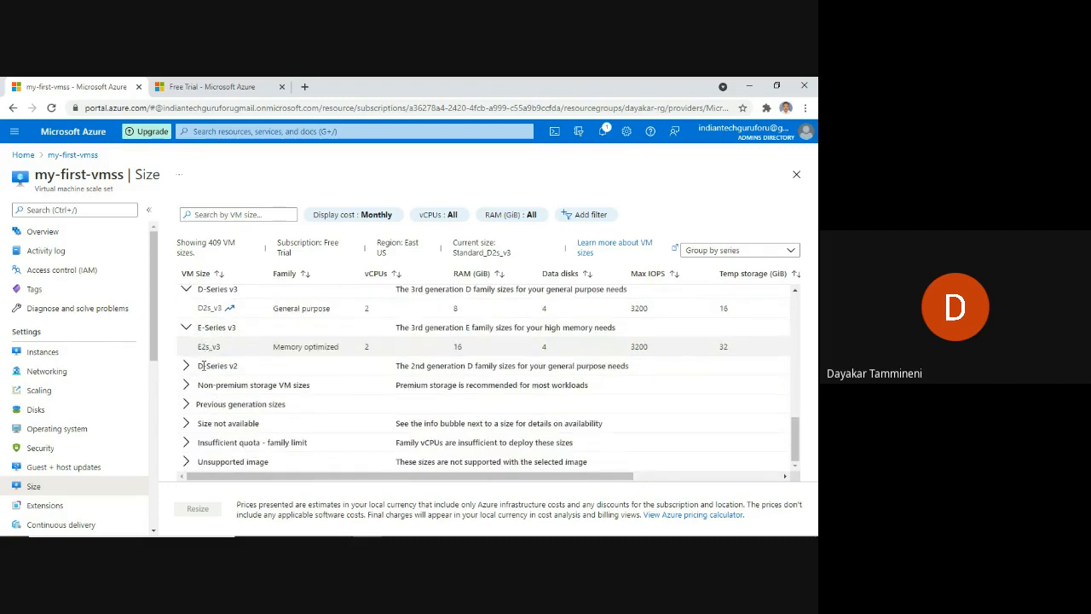
click(187, 366)
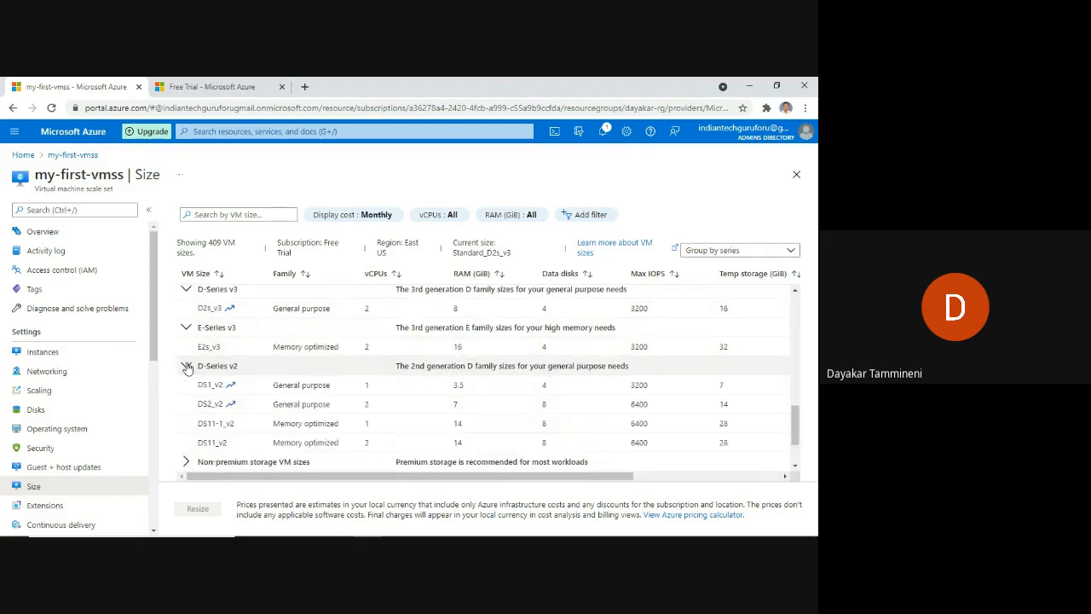
scroll(190, 375, down, 4)
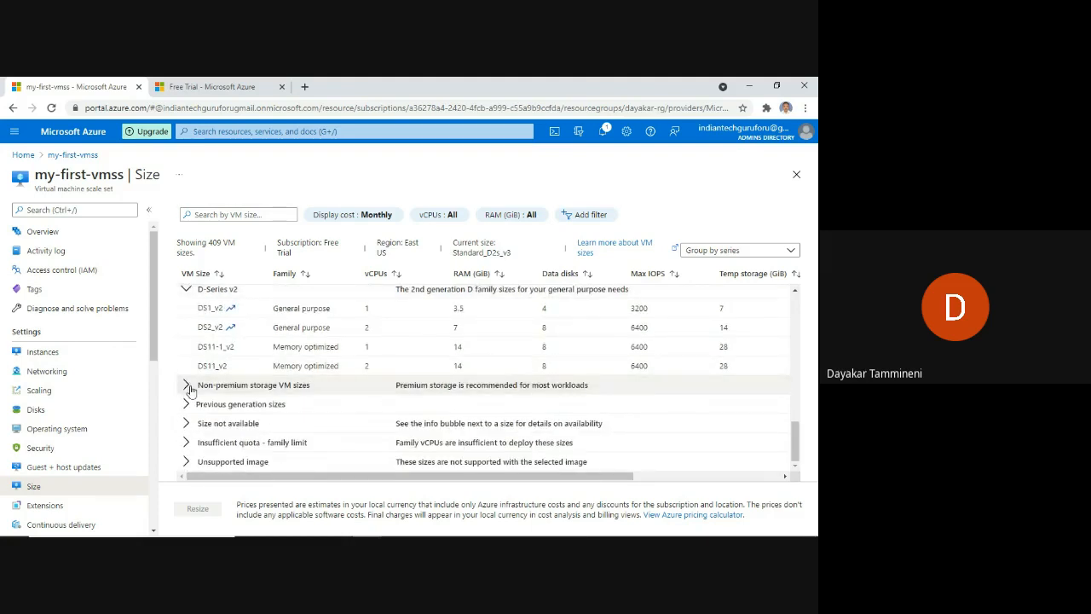
click(186, 386)
scroll(191, 390, down, 5)
scroll(191, 390, down, 5)
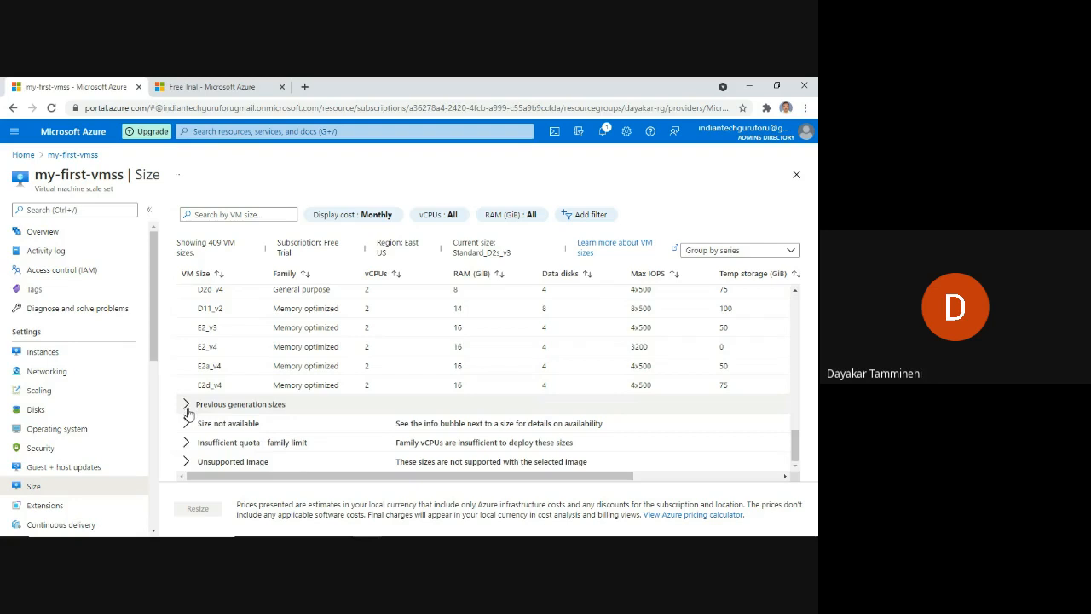
scroll(333, 445, up, 5)
scroll(333, 445, up, 5)
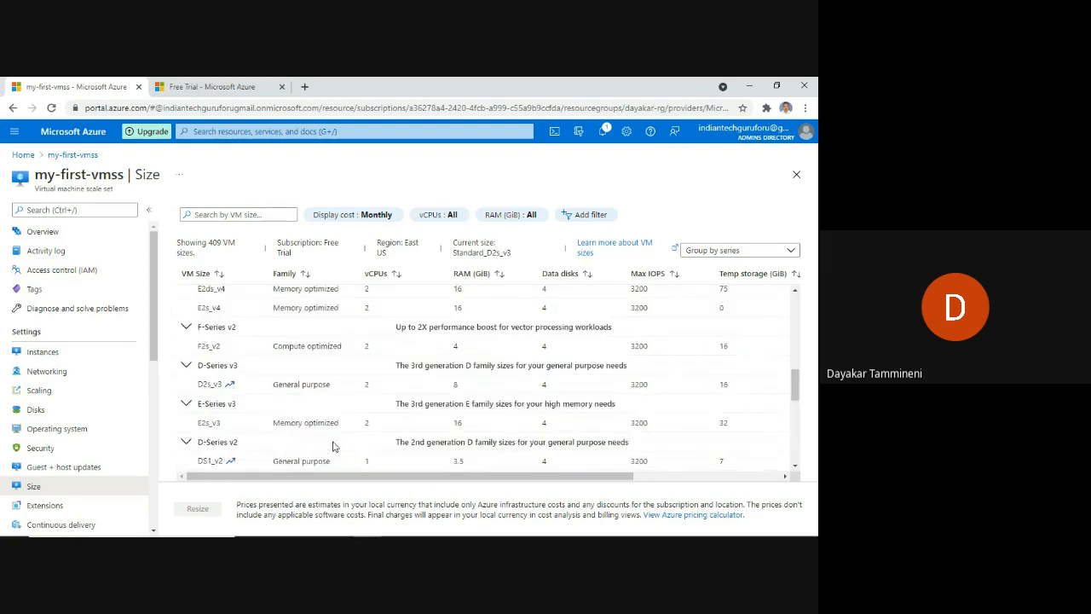
click(339, 445)
scroll(344, 409, up, 5)
scroll(344, 393, up, 2)
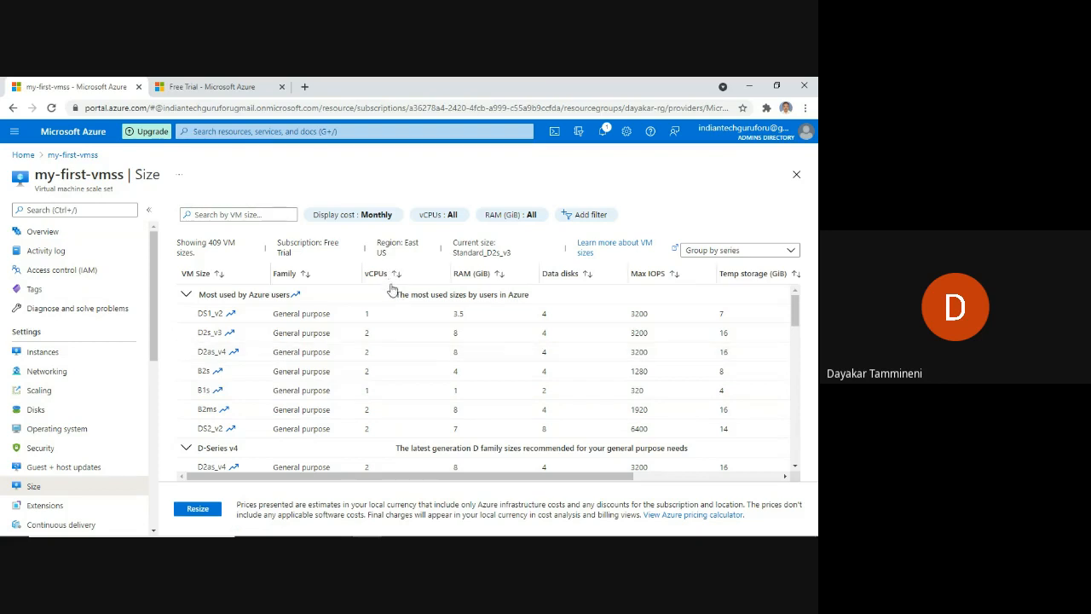
Leave the Size blade without resizing and reopen my-first-vmss from Recent resources on Home.
right_click(12, 109)
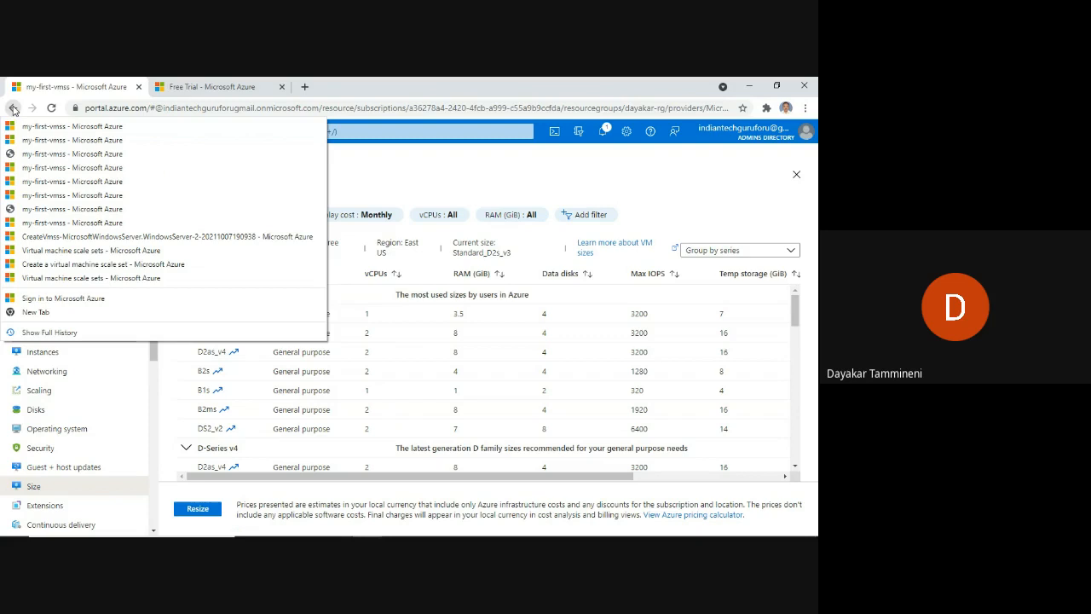
click(798, 175)
click(798, 175)
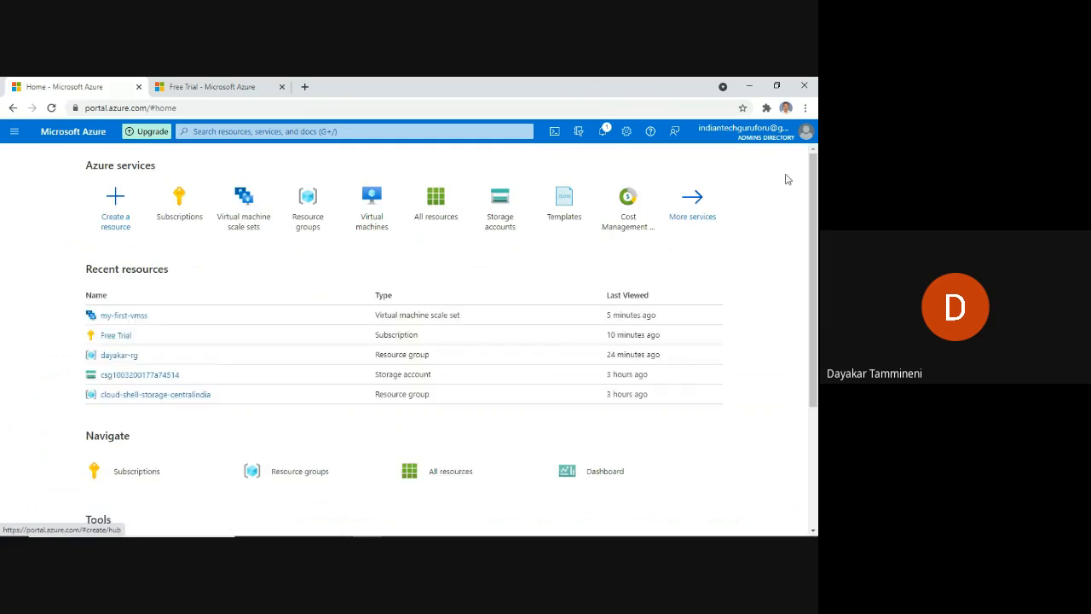
click(123, 317)
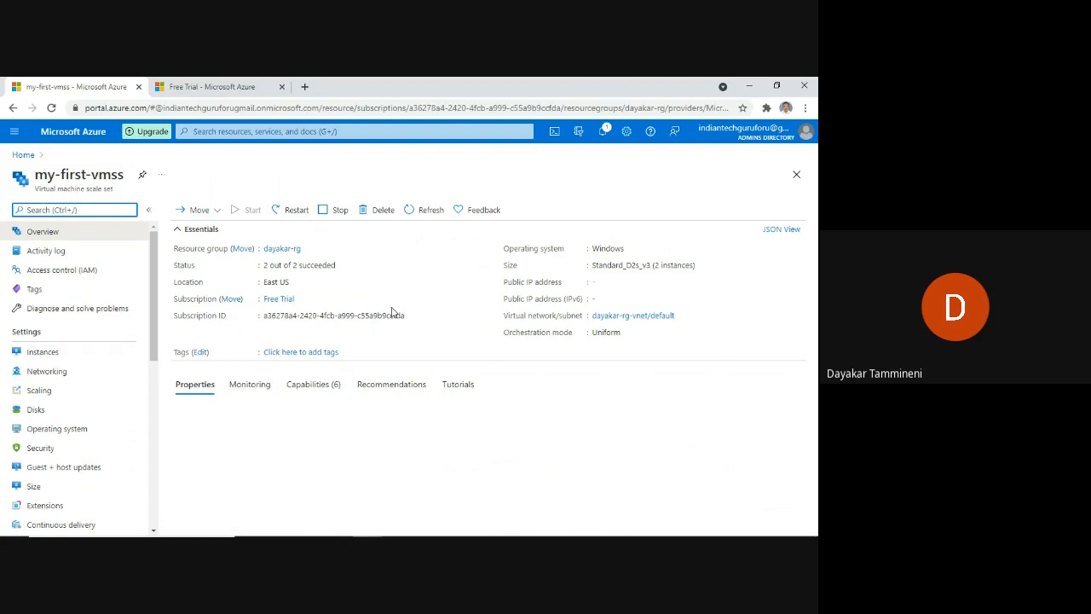
Check the instance count and vCPUs in my-first-vmss Properties, then go to its Scaling settings.
scroll(522, 371, down, 1)
scroll(520, 368, down, 2)
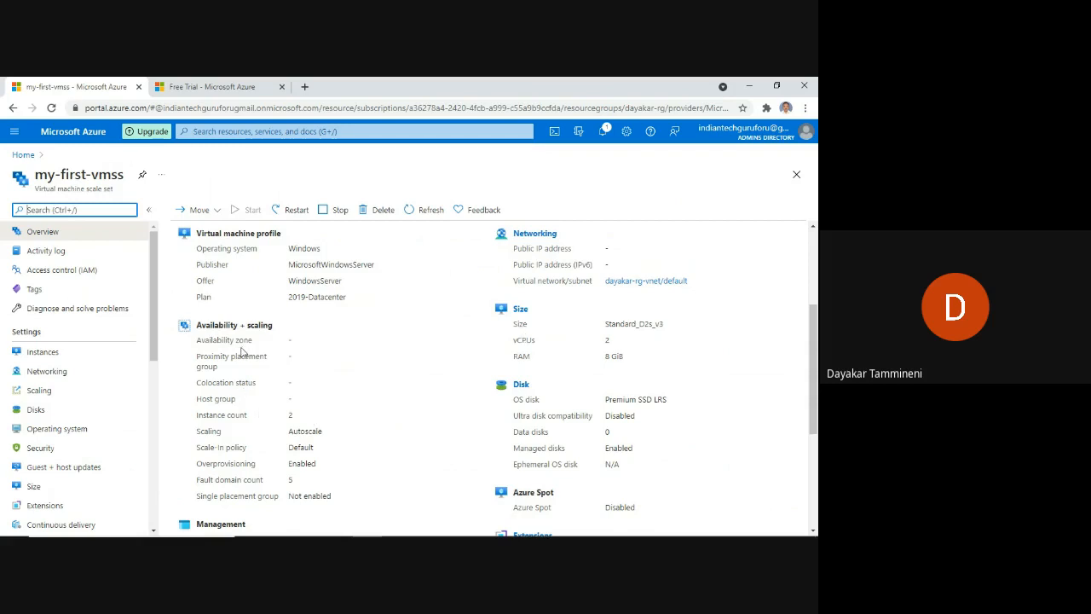
double_click(290, 415)
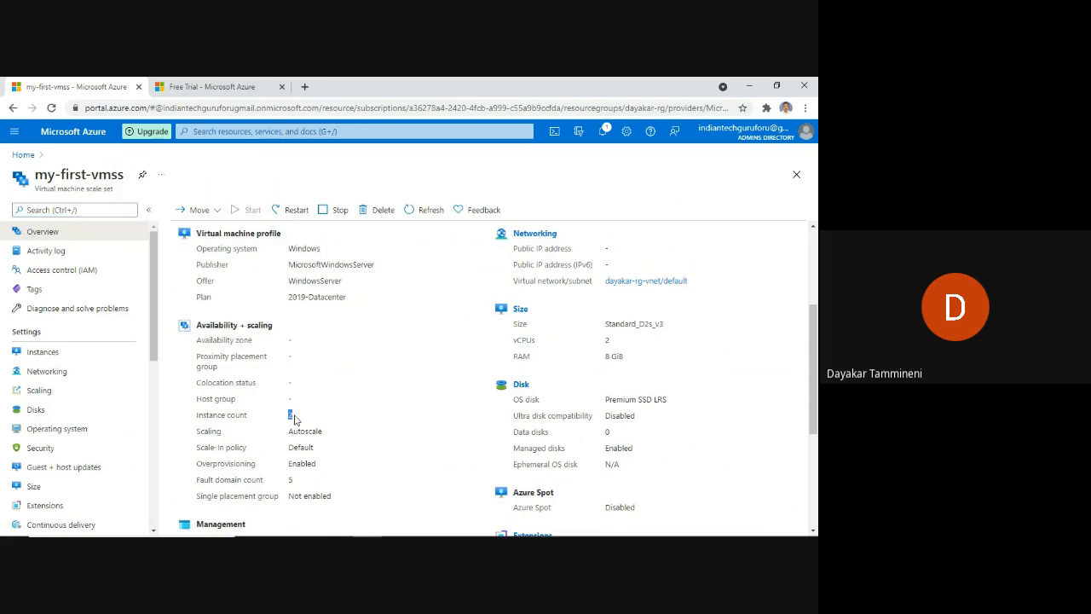
double_click(607, 340)
scroll(348, 390, up, 3)
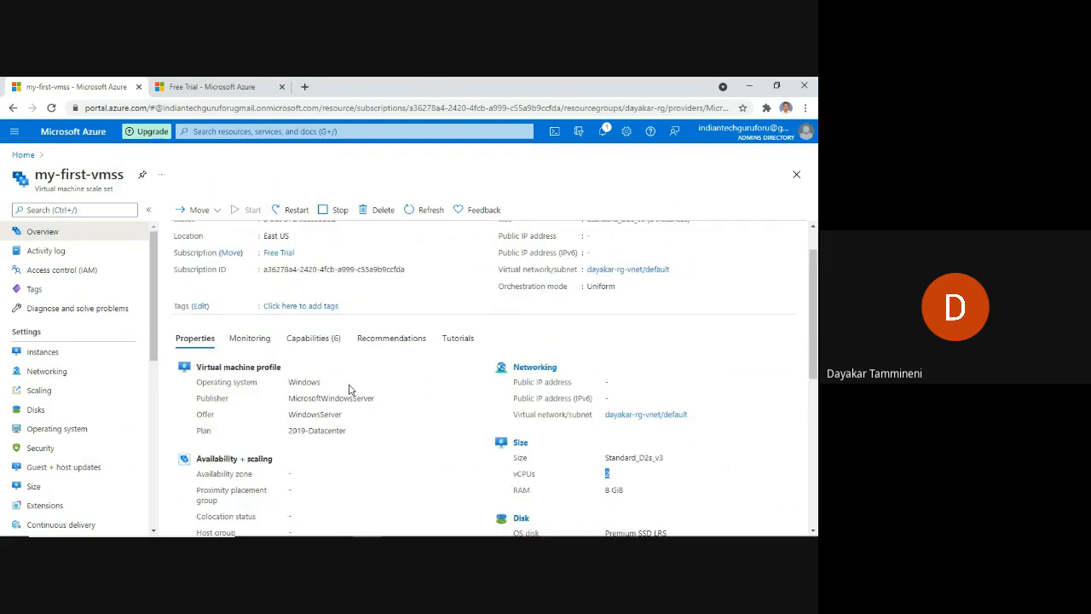
click(44, 392)
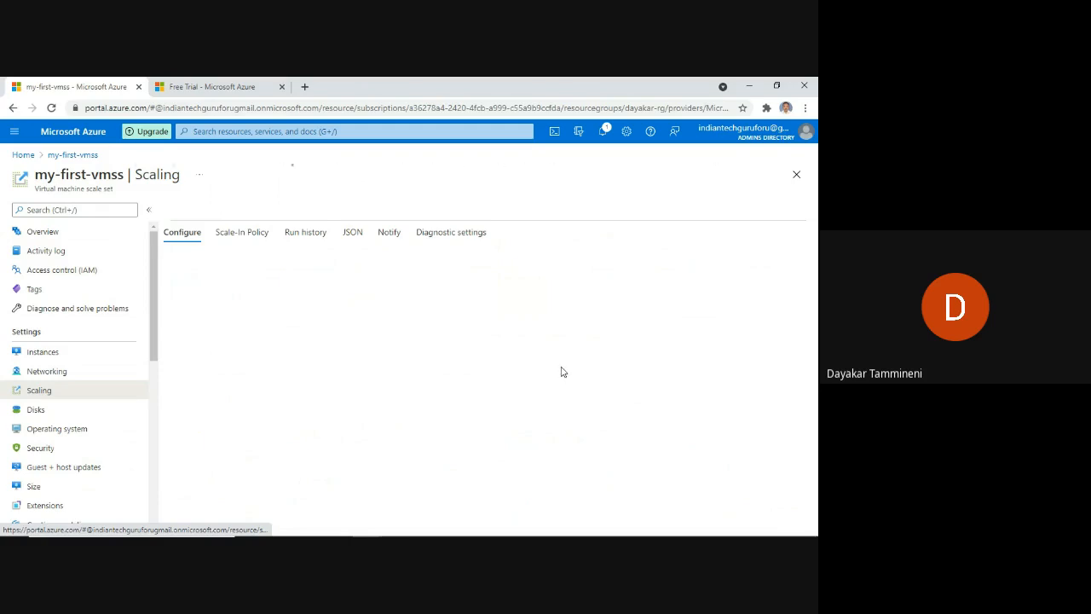
Change the Maximum and Default instance limits from 3 to 2 and save the autoscale setting.
scroll(509, 370, down, 5)
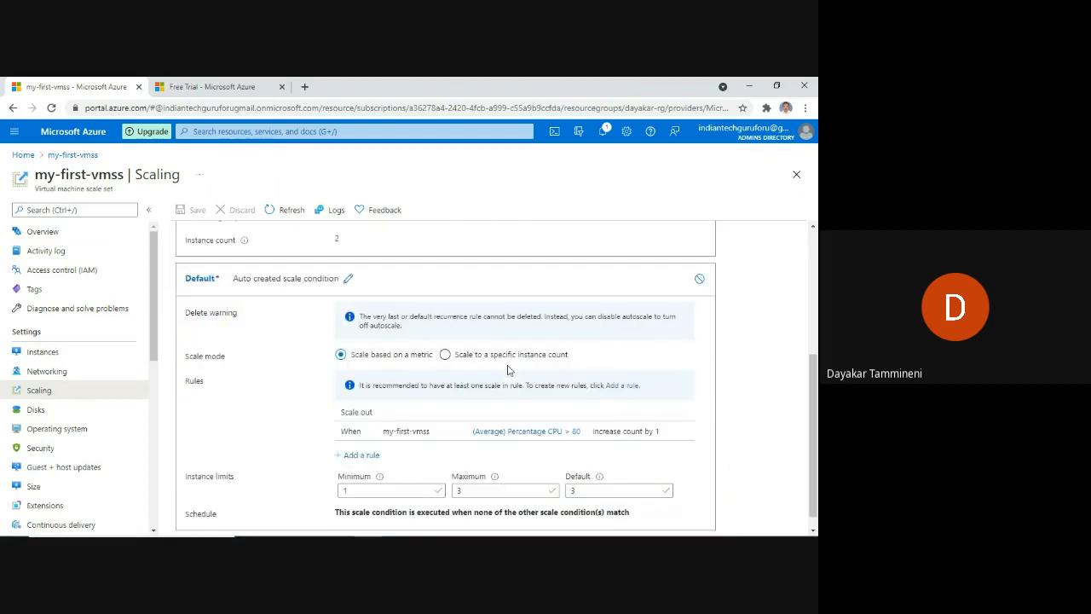
scroll(509, 370, down, 1)
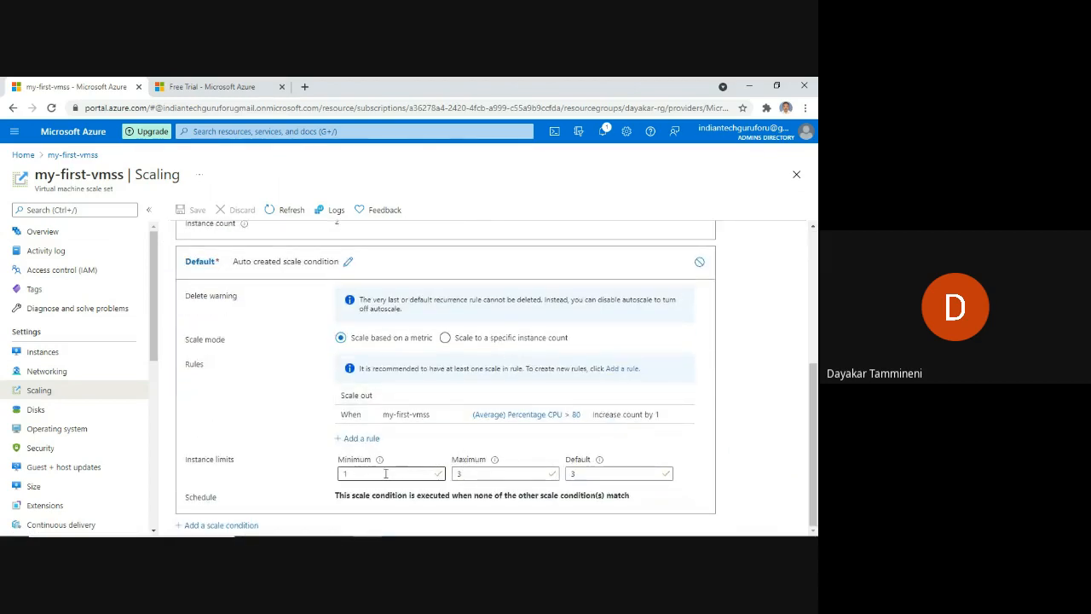
double_click(467, 474)
text(2)
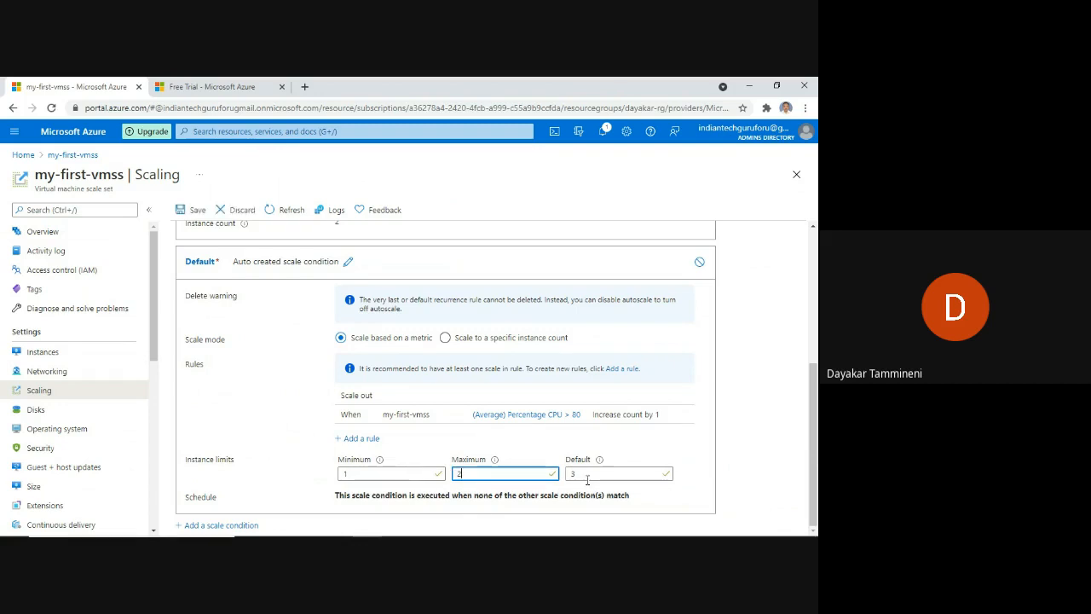
double_click(588, 474)
text(2)
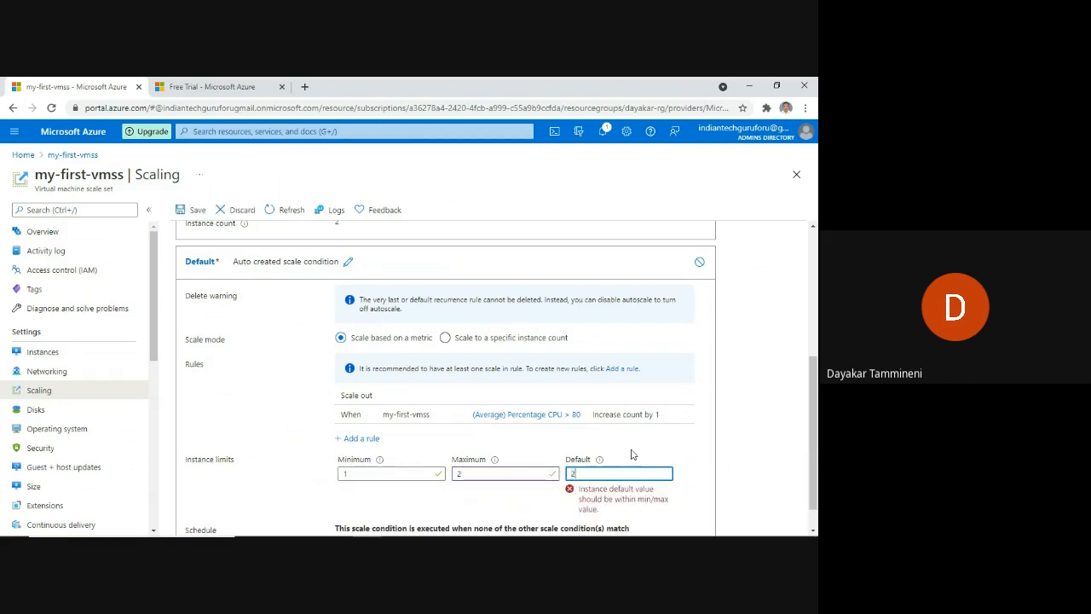
click(195, 210)
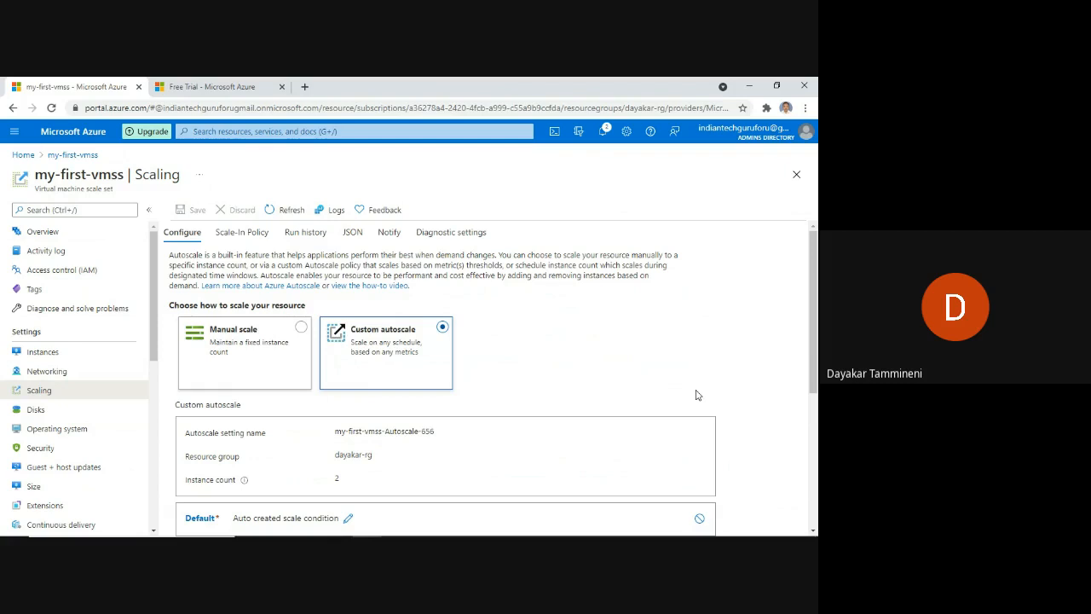
Scroll to the default condition's Rules and start adding a new scale rule.
scroll(401, 329, down, 3)
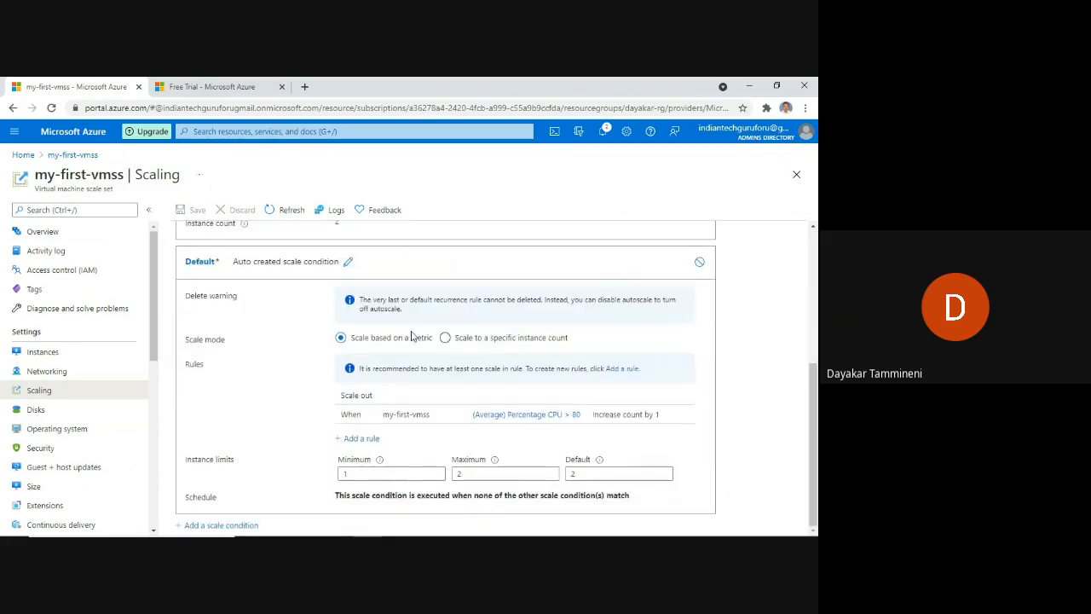
click(361, 439)
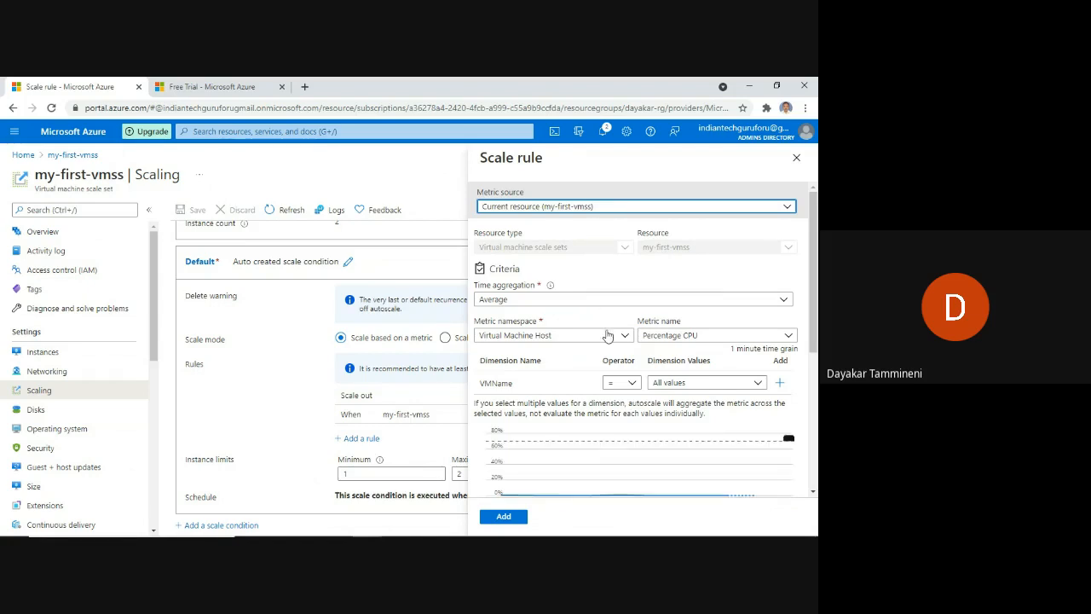
Make the rule trigger when average CPU is less than 30 for 5 minutes.
scroll(601, 362, down, 4)
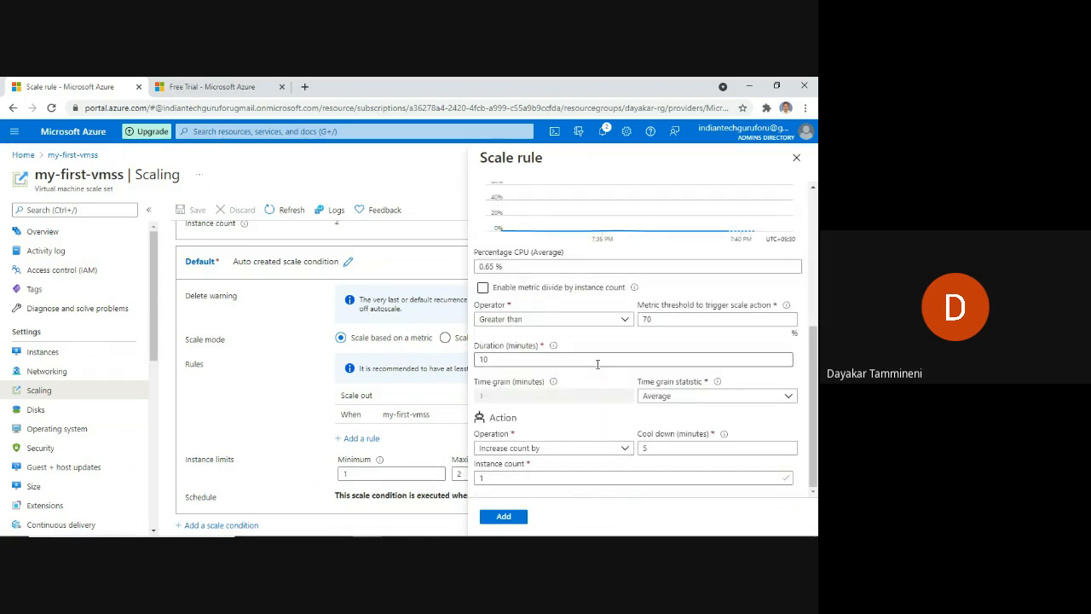
click(595, 320)
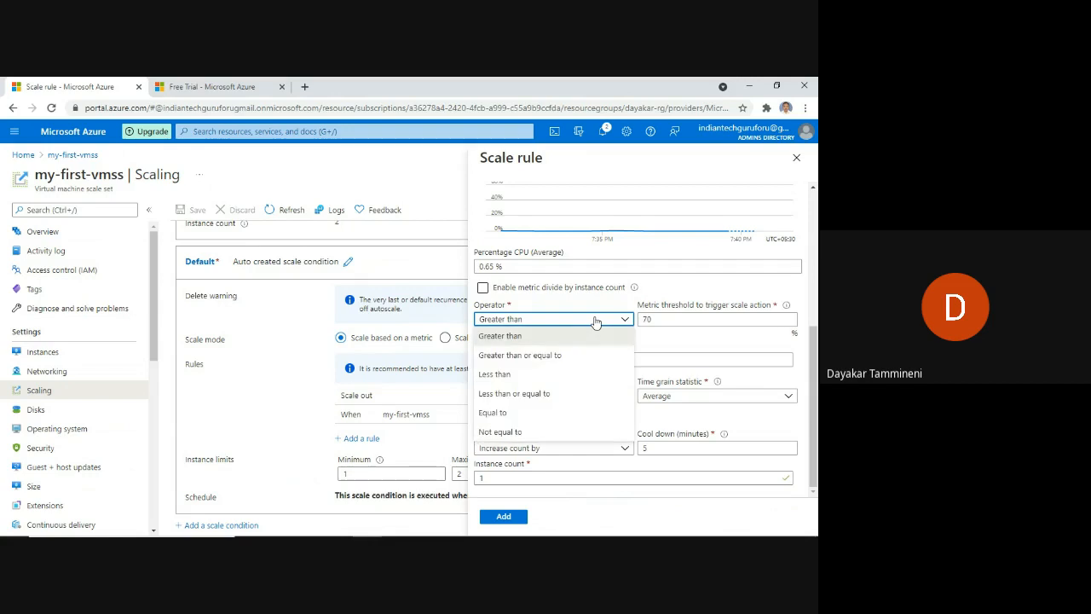
click(545, 379)
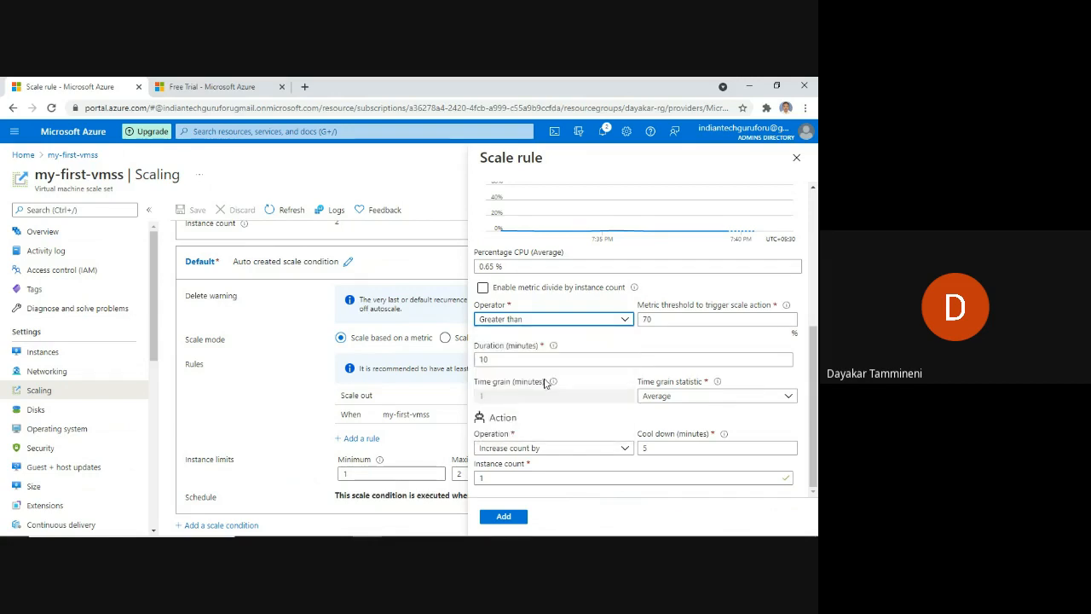
click(681, 321)
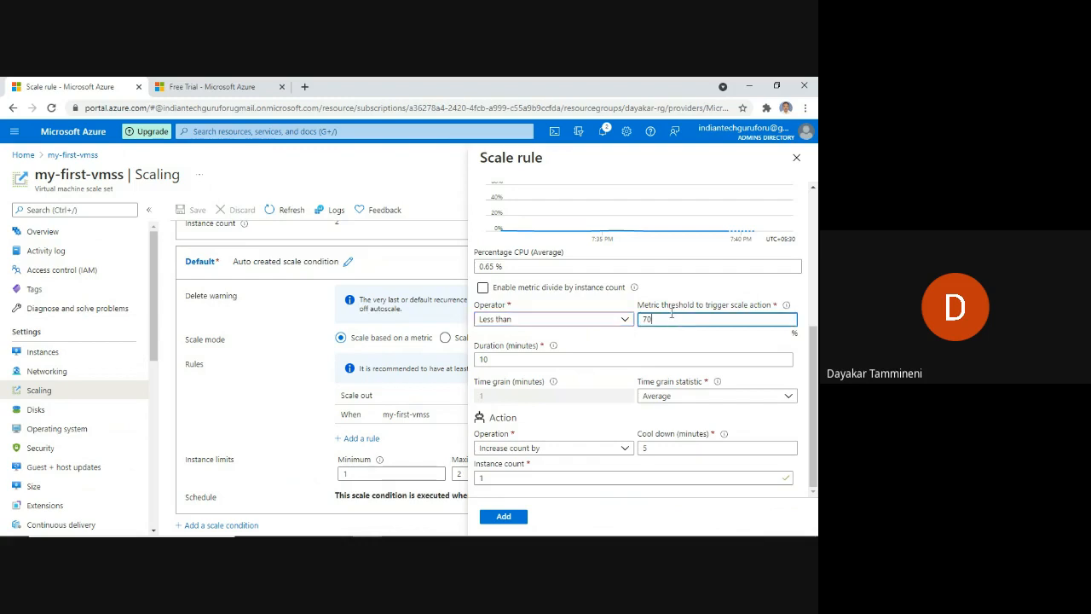
key(BackSpace)
key(BackSpace)
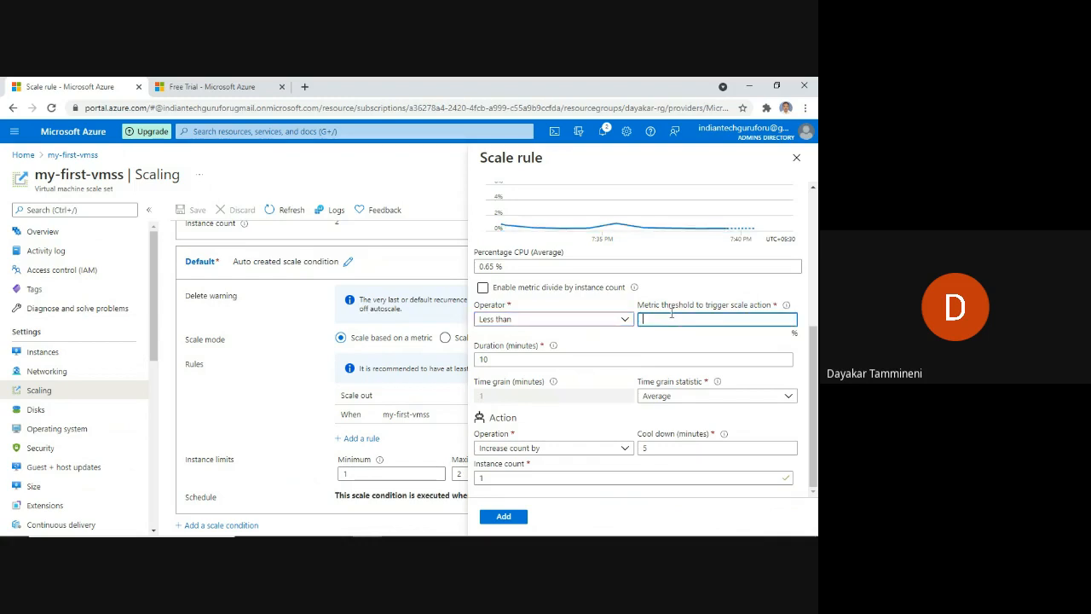
text(30)
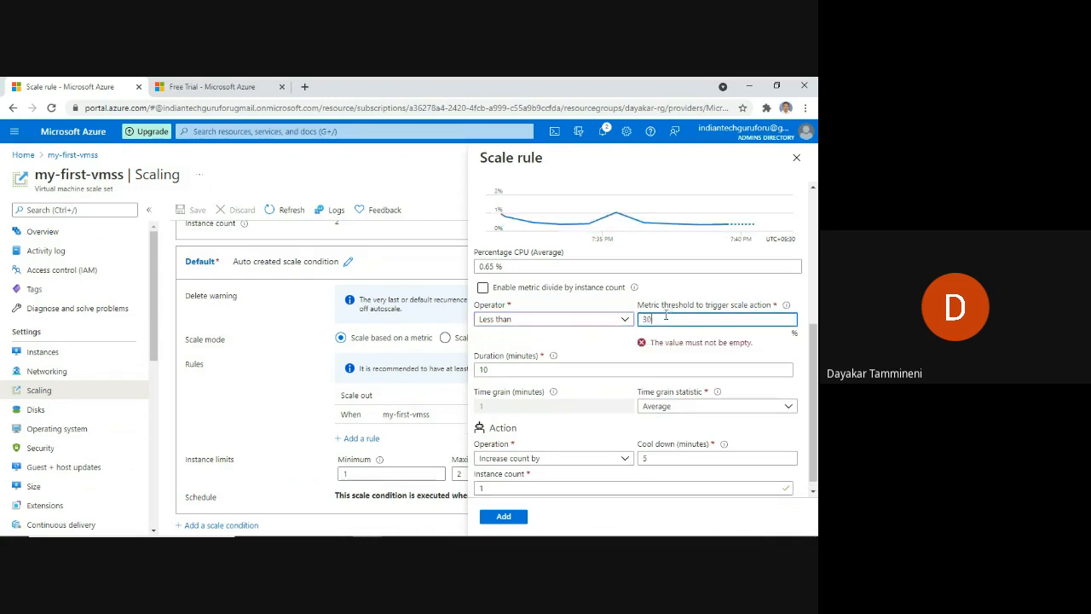
click(573, 359)
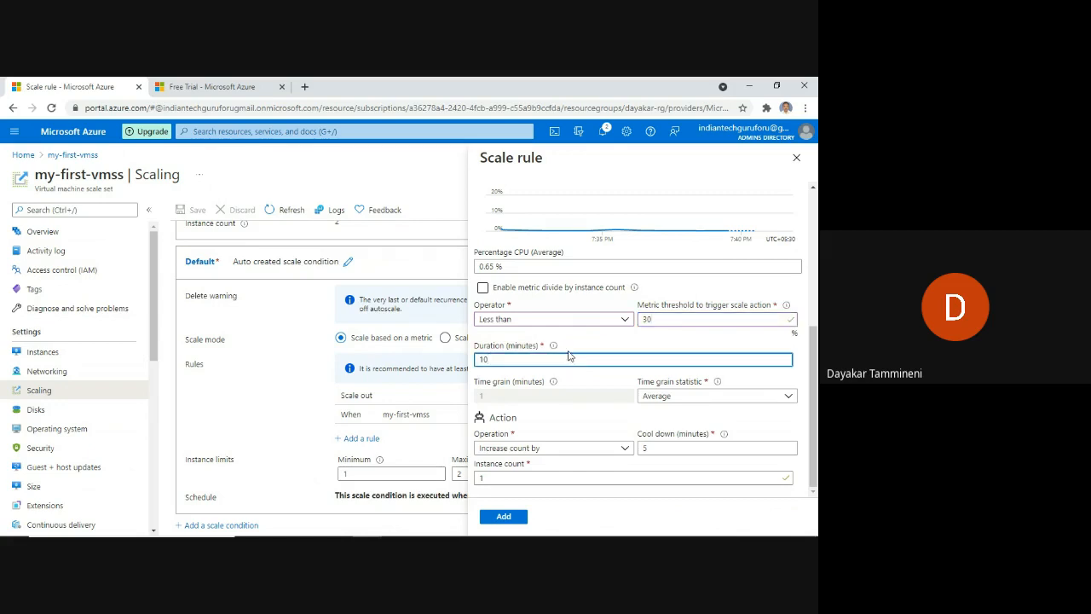
key(BackSpace)
text(2)
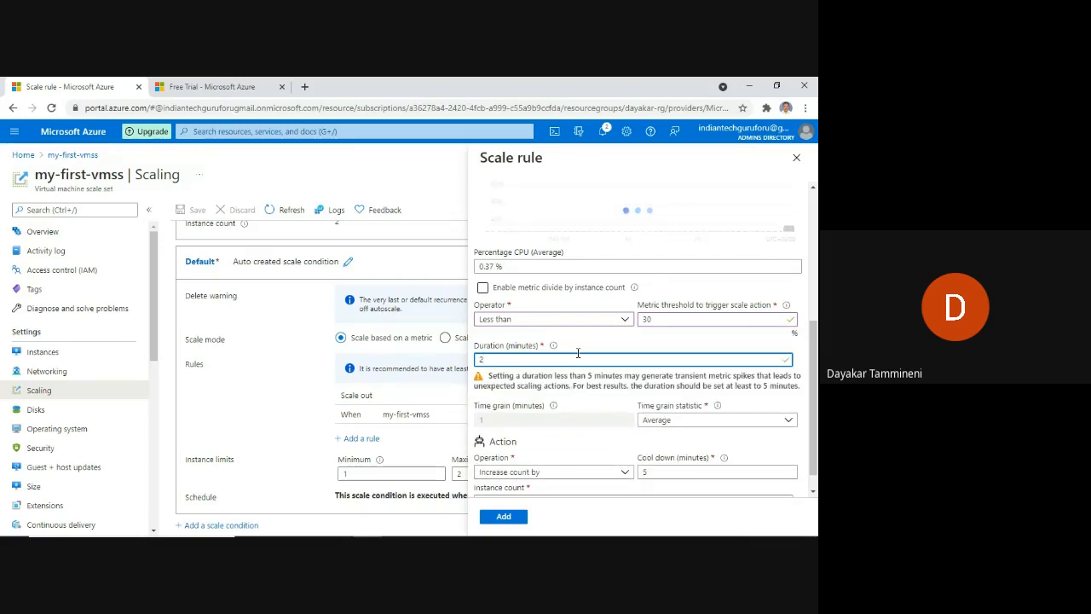
key(BackSpace)
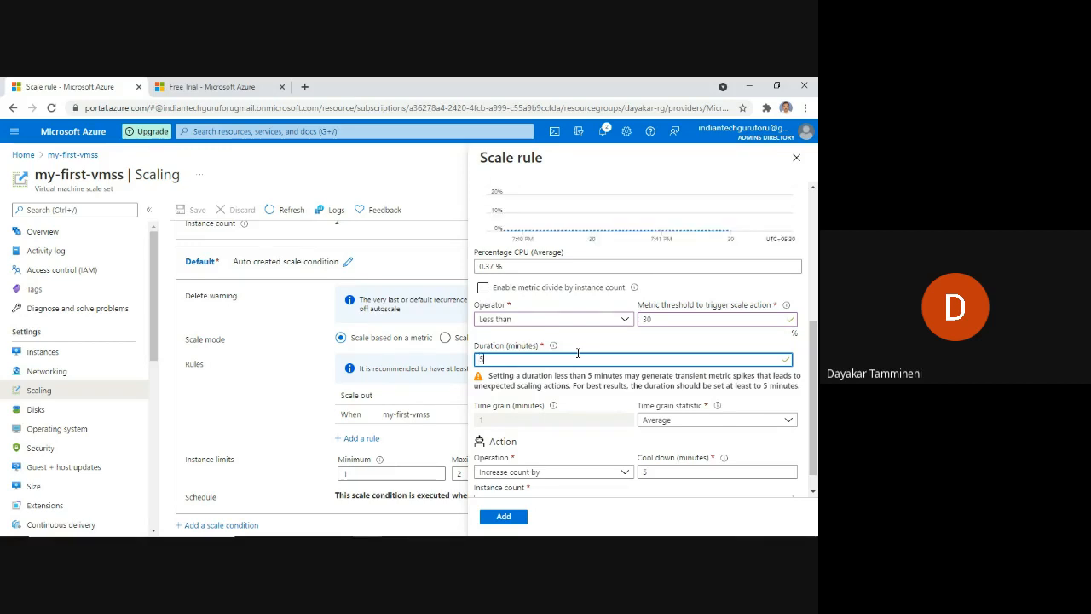
text(5)
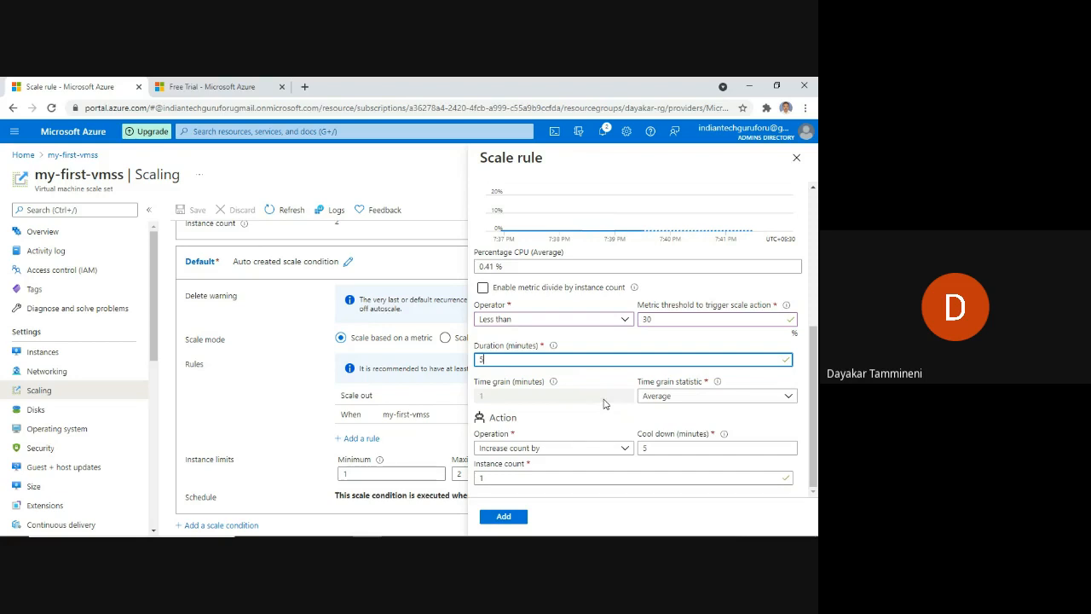
Set the operation to decrease the count by 1 and add the rule.
click(566, 451)
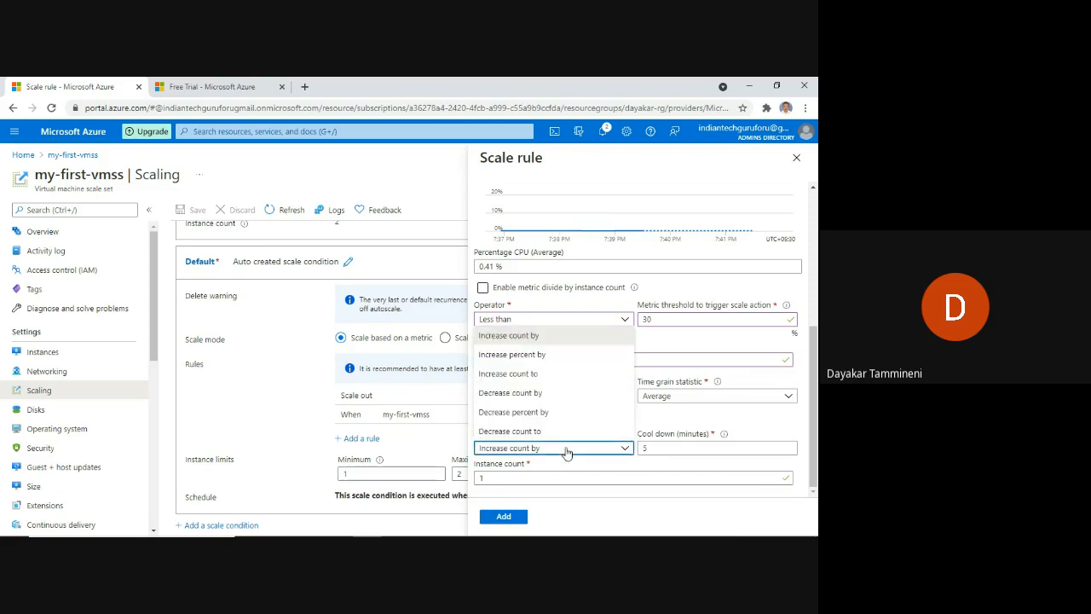
click(539, 394)
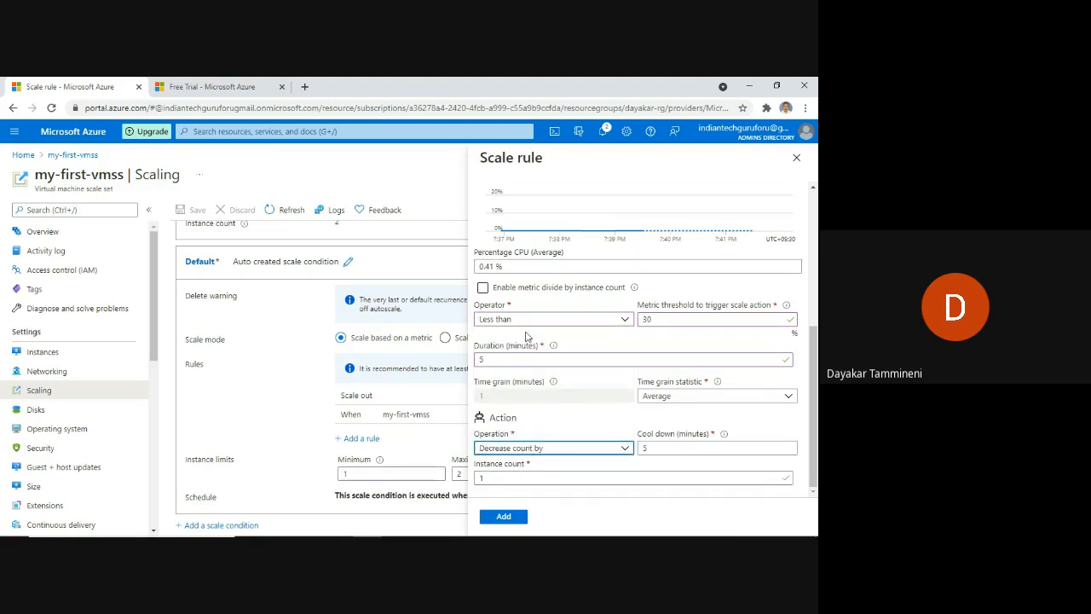
scroll(526, 336, up, 5)
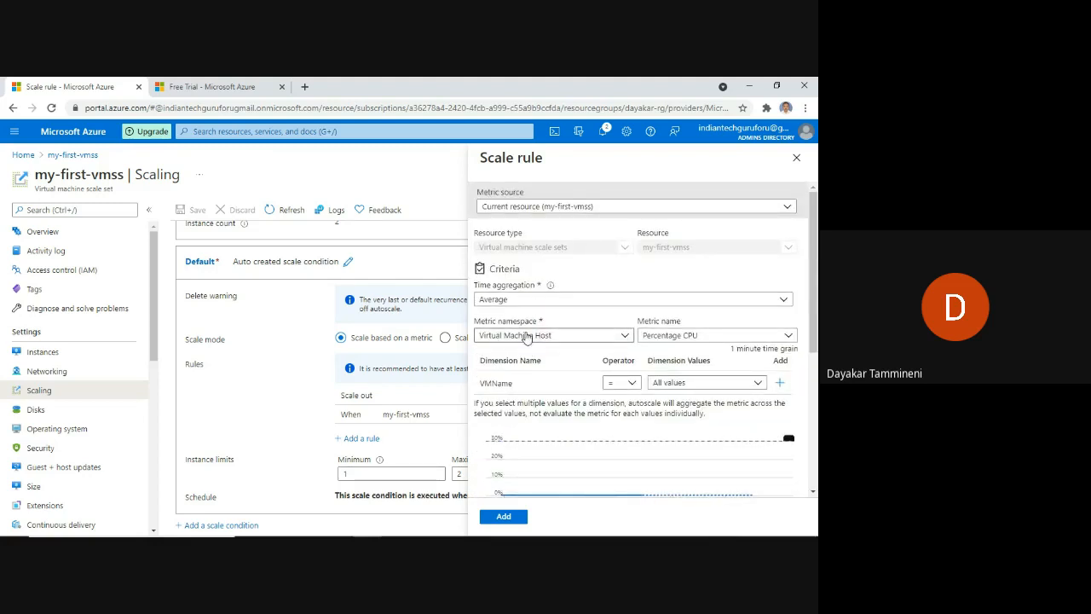
scroll(526, 336, down, 5)
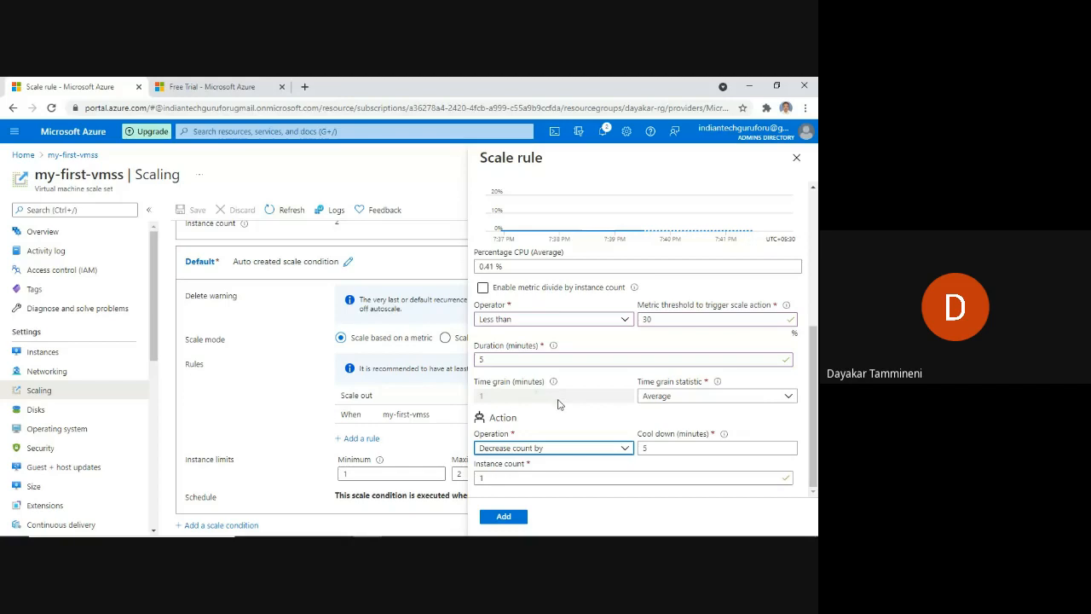
click(503, 517)
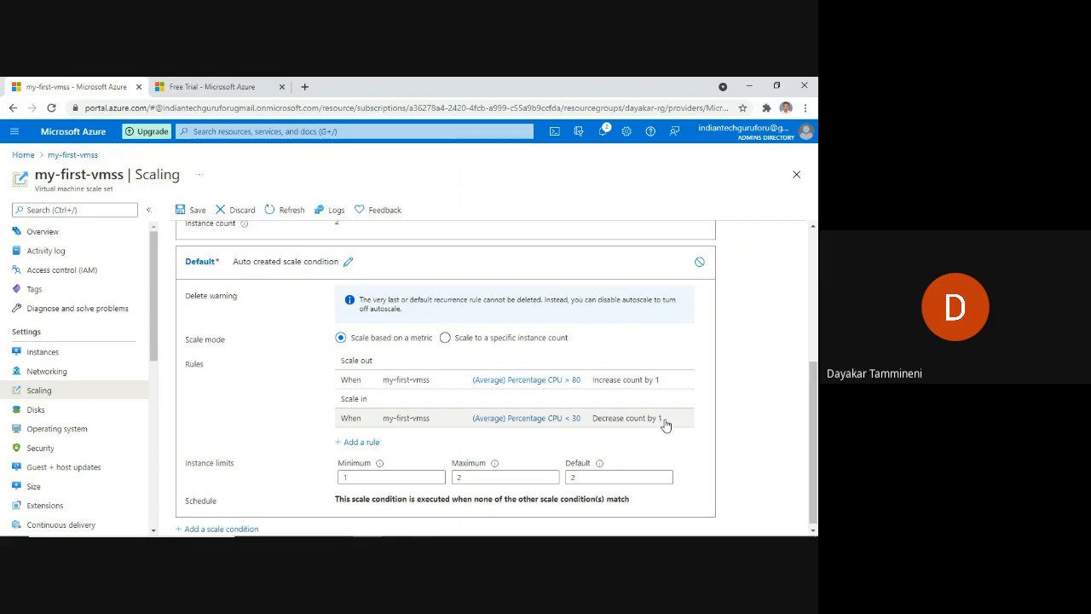
Review the CPU > 80 and CPU < 30 rules, then open the scale set's Instances list.
click(44, 357)
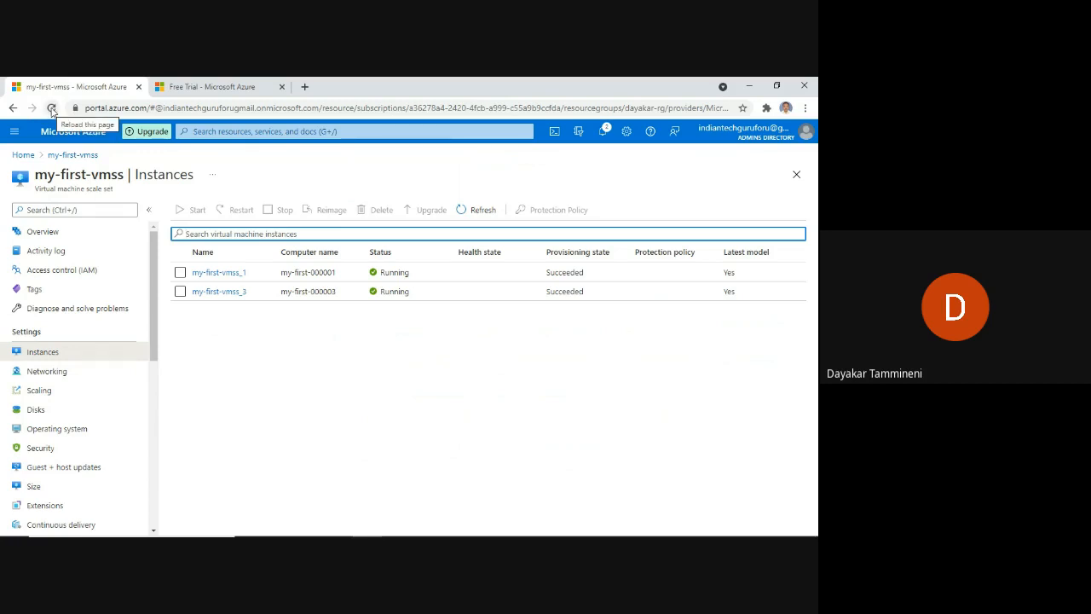
Close the Free Trial browser tab and reload the my-first-vmss instances page.
click(281, 87)
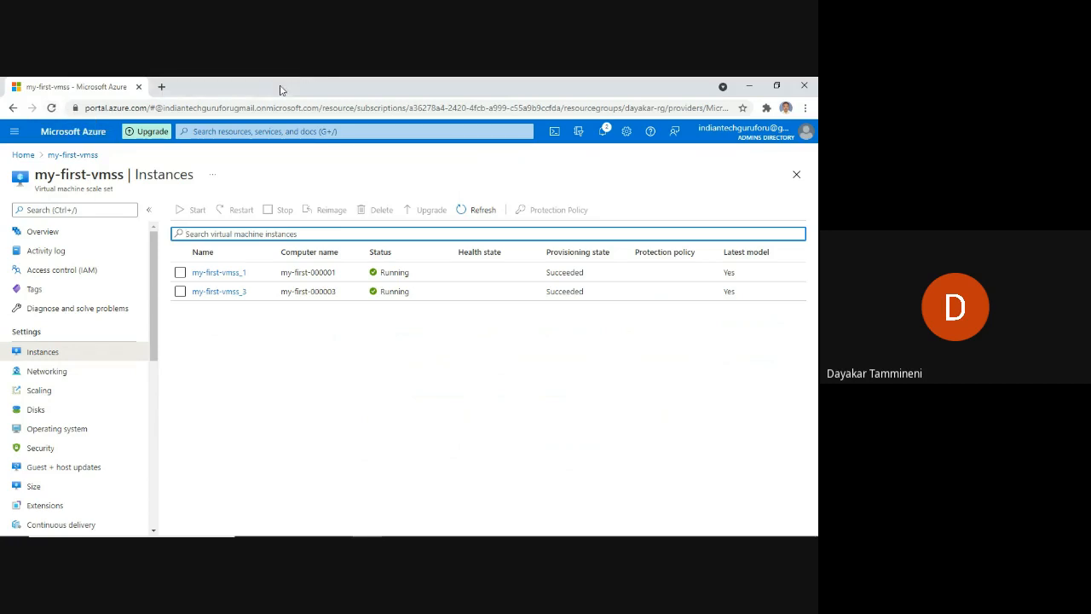
click(52, 109)
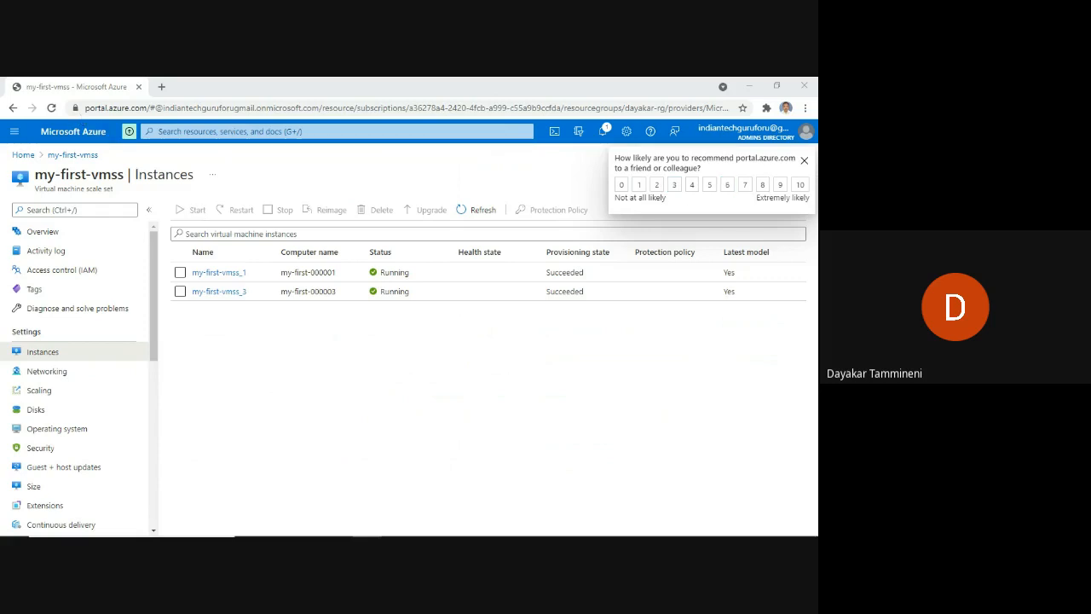
click(51, 107)
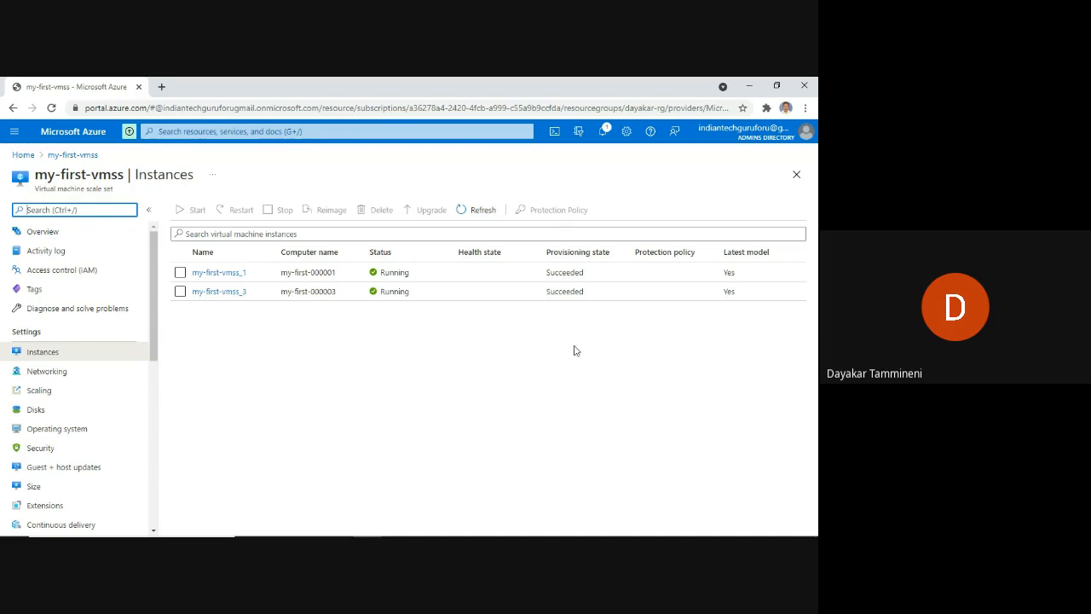
click(50, 107)
Open my-first-vmss Scaling and scroll to the default condition's CPU > 80 scale-out rule.
click(40, 391)
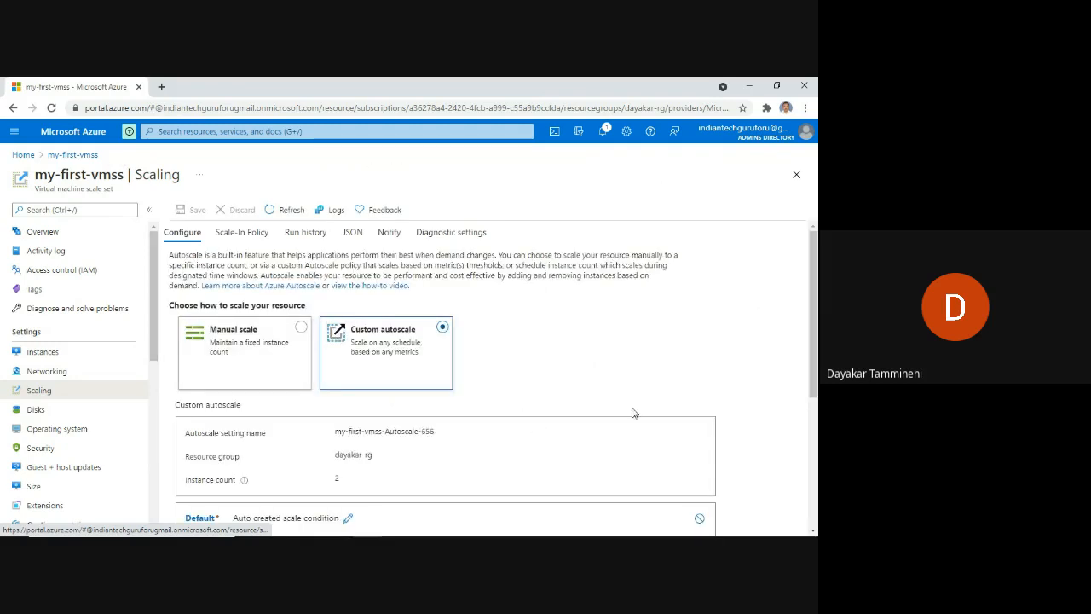
scroll(251, 283, down, 3)
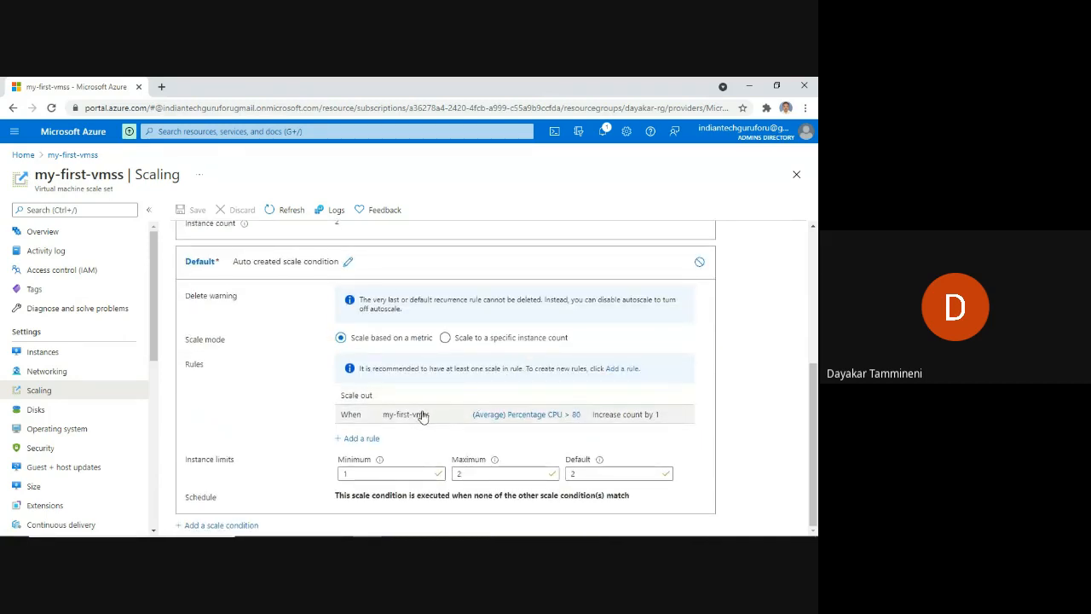
Start a new scale rule with operator Less than and a CPU threshold of 30.
click(362, 440)
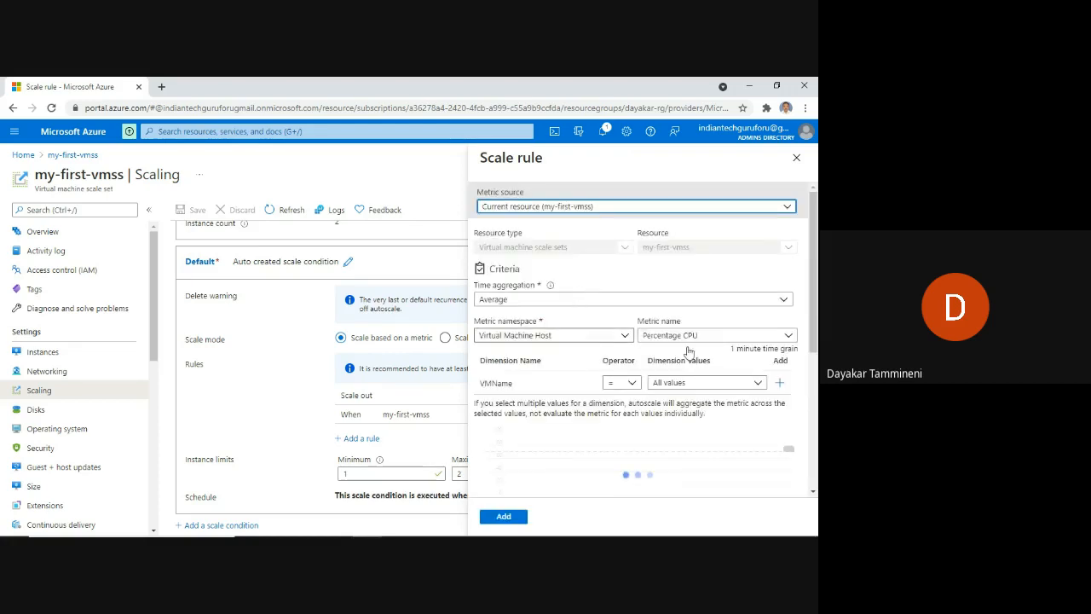
scroll(660, 399, down, 5)
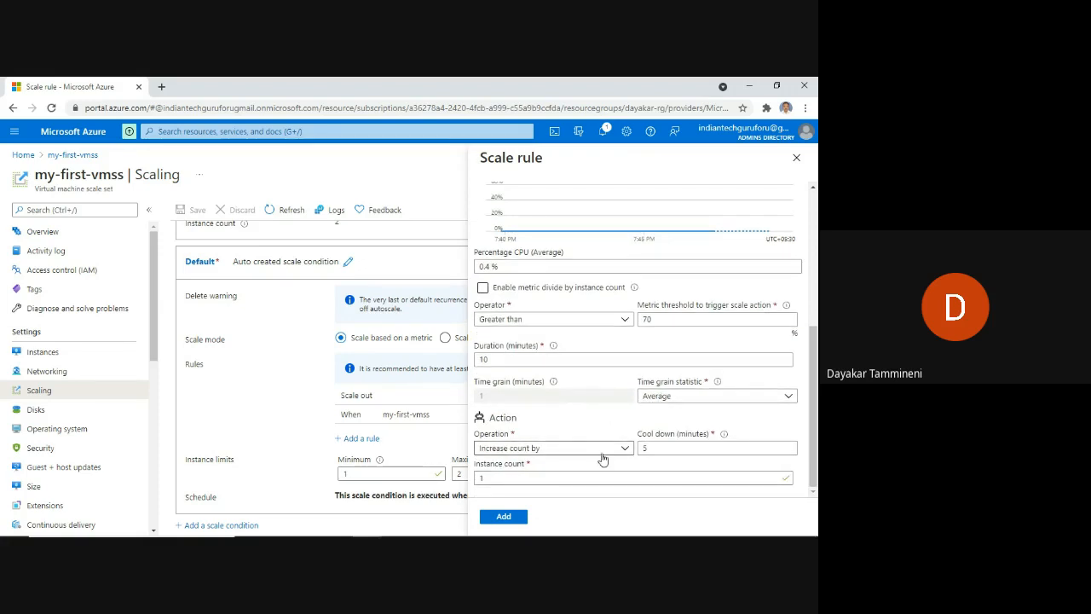
click(560, 322)
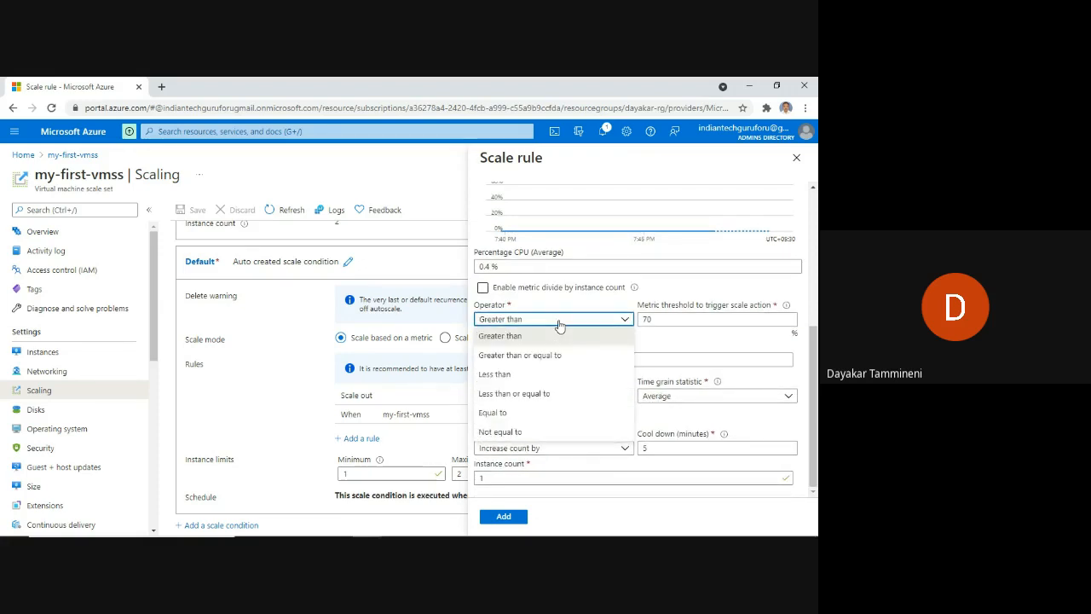
click(545, 380)
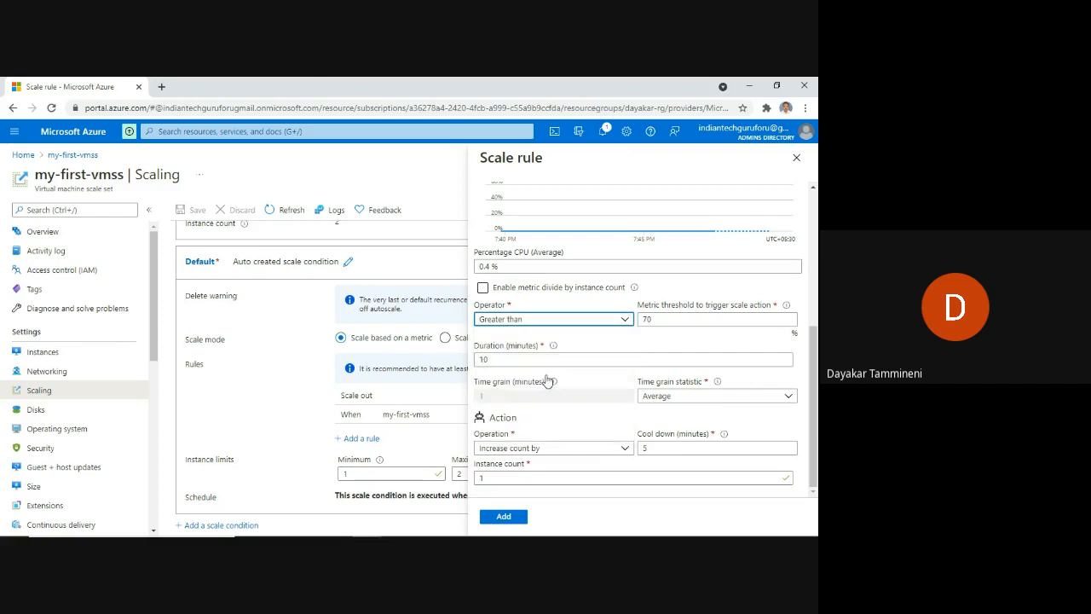
click(654, 320)
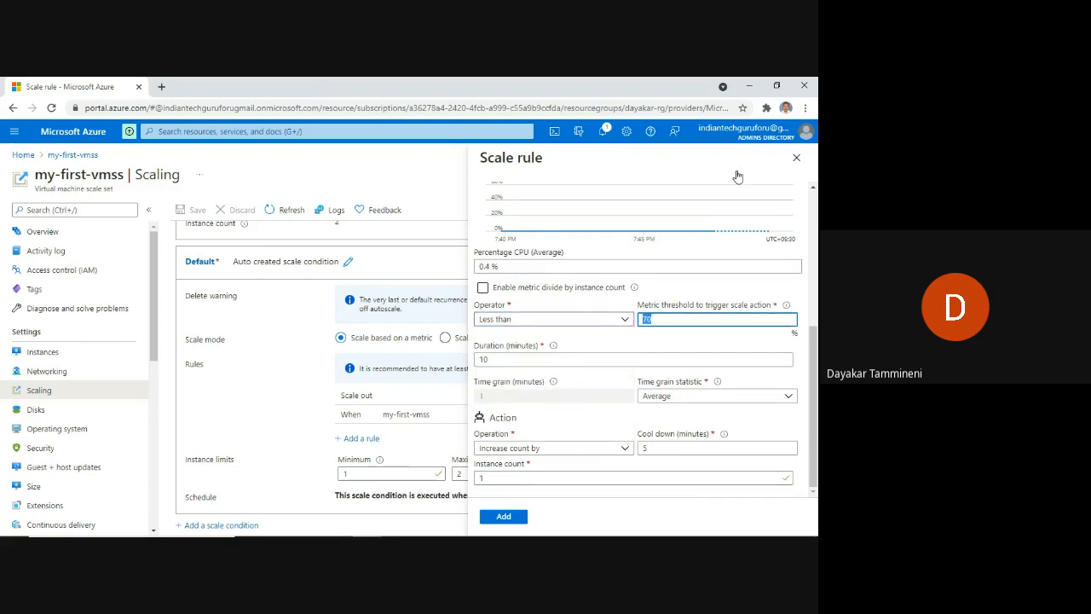
click(627, 318)
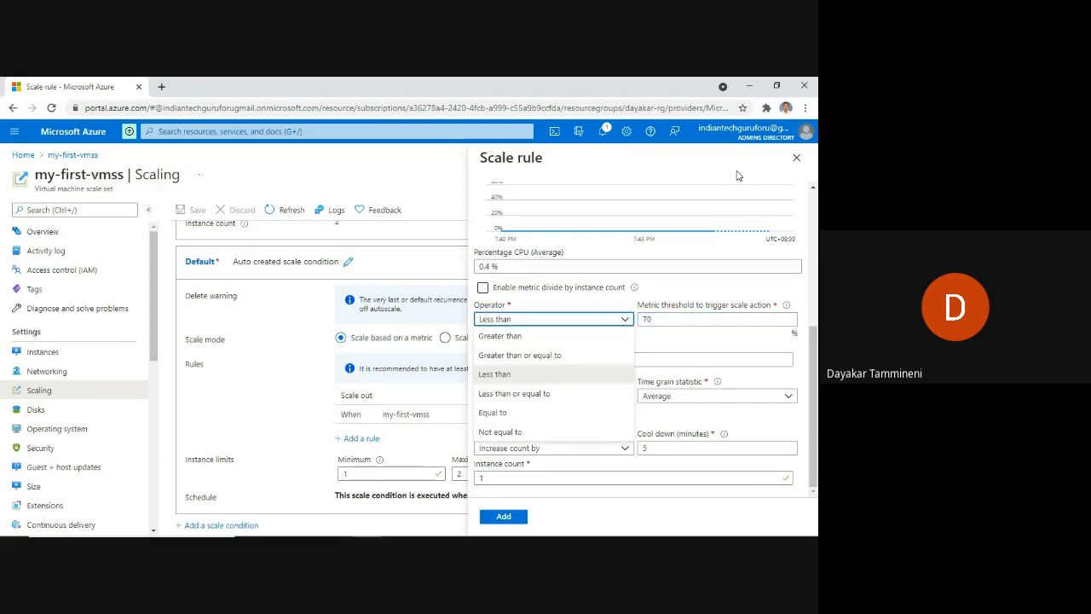
click(687, 321)
key(BackSpace)
key(BackSpace)
text(30)
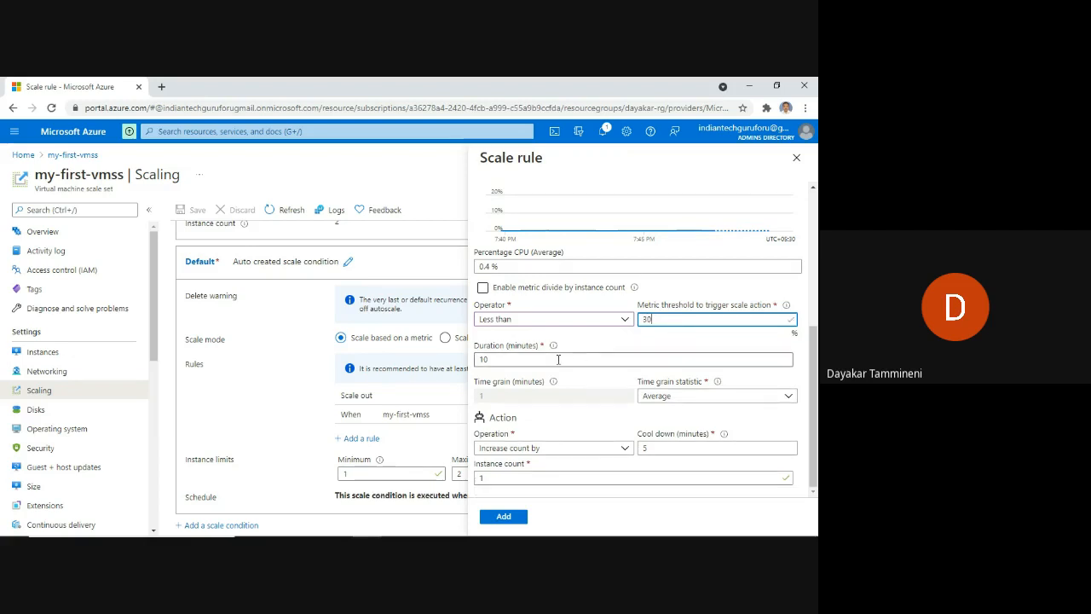
Set a 2-minute duration and a Decrease count by 1 operation, then submit the rule.
click(495, 359)
drag(494, 359, 477, 359)
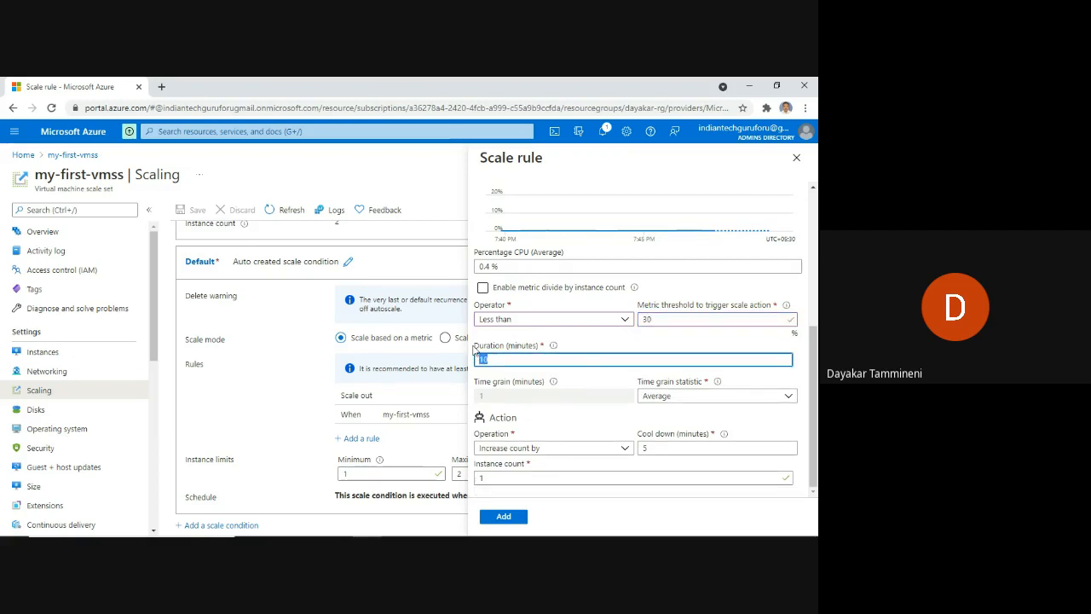
text(2)
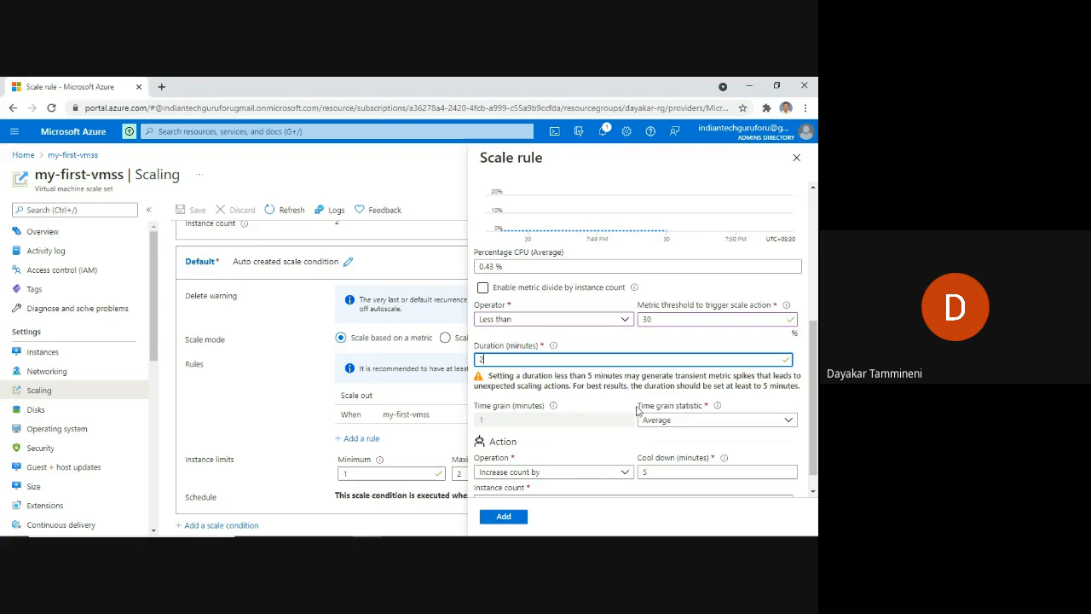
scroll(601, 429, down, 1)
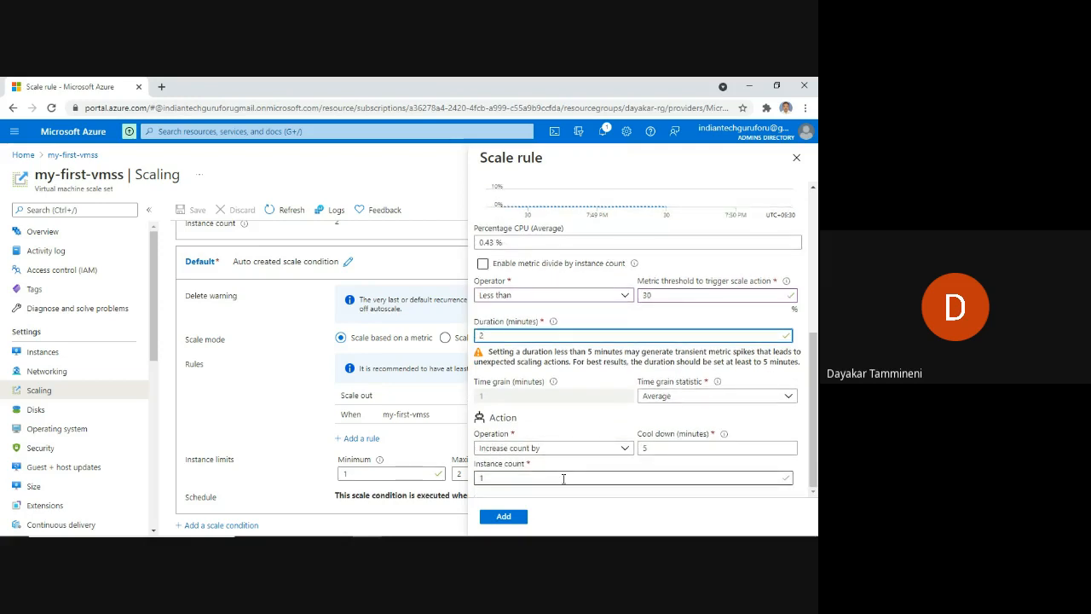
click(546, 451)
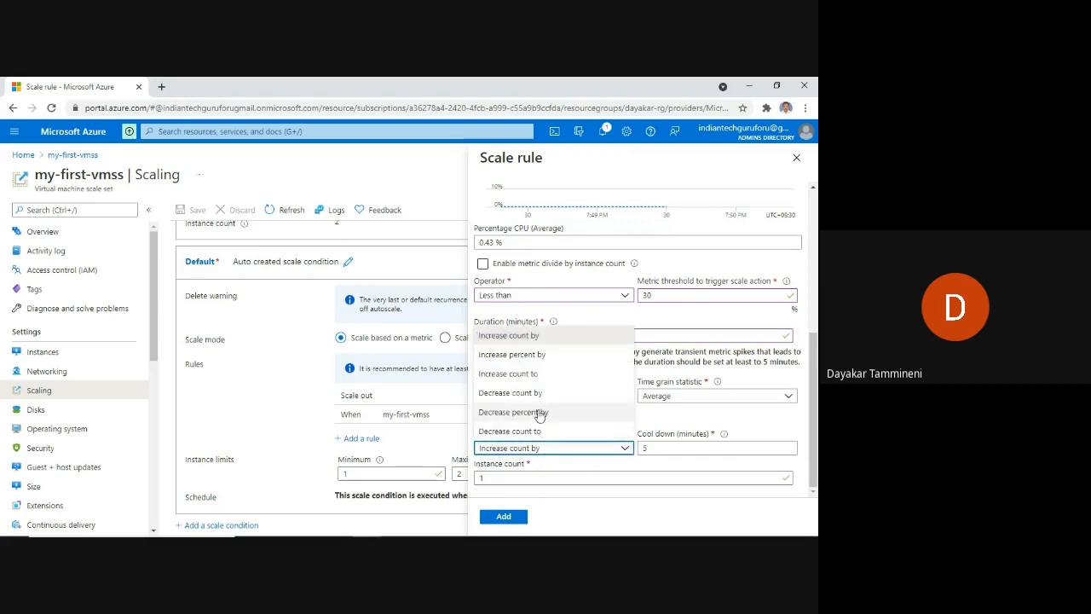
click(538, 394)
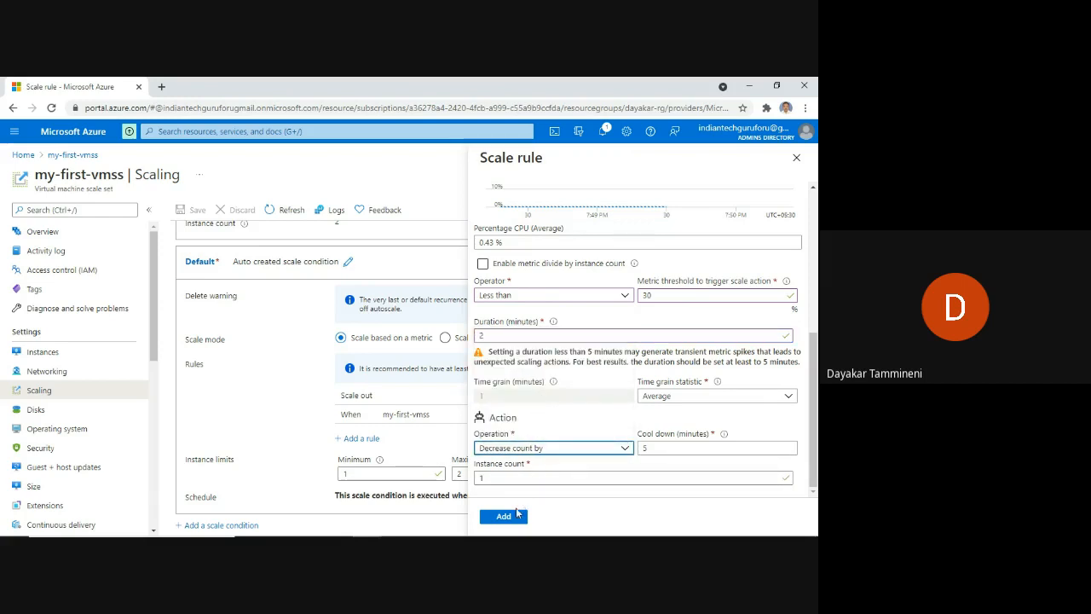
click(504, 518)
click(504, 518)
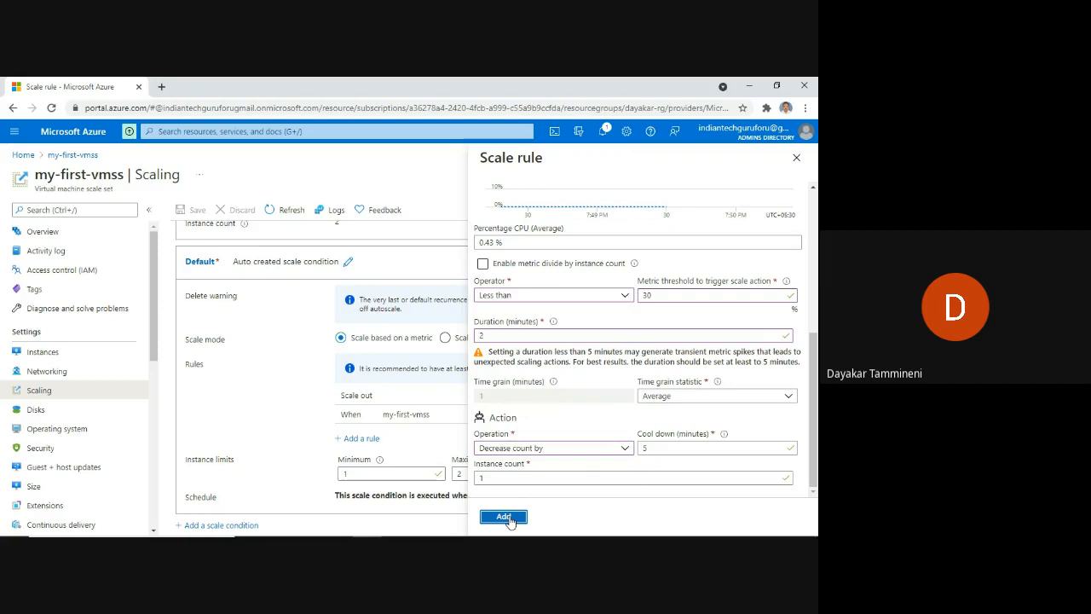
Add the CPU < 30 scale-in rule and save the autoscale settings with both rules.
click(505, 517)
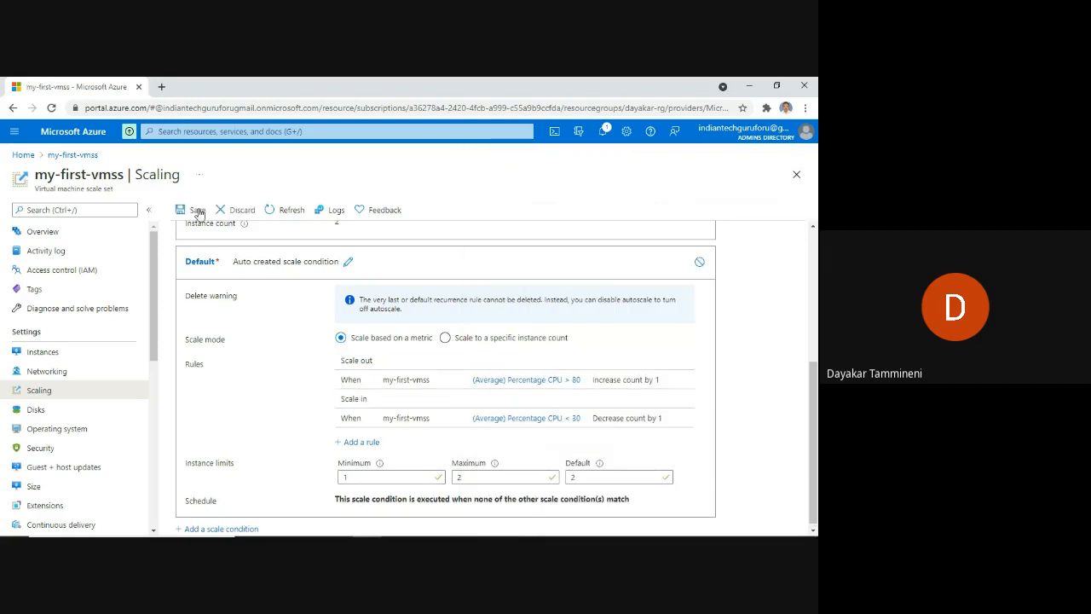
click(195, 213)
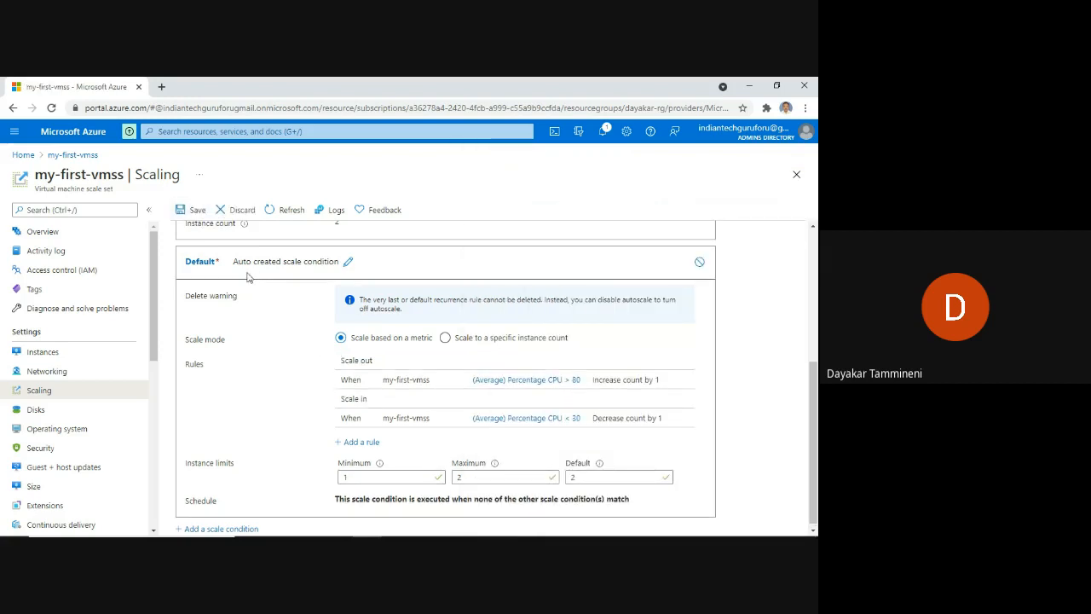
click(192, 210)
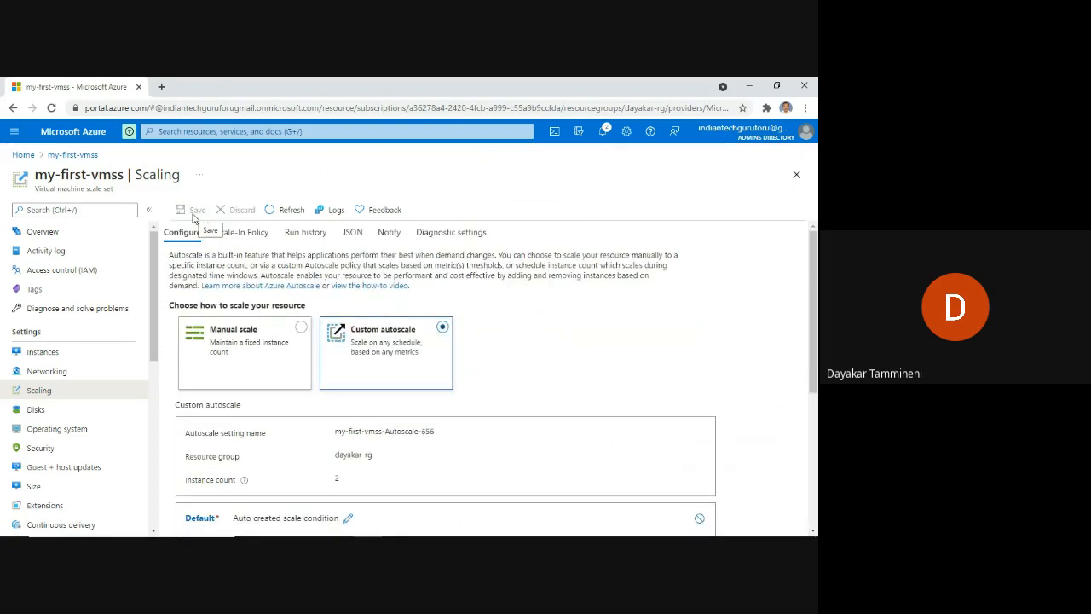
Show the scale set's instances, with my-first-vmss_3 Deleting and my-first-vmss_1 Running.
click(41, 356)
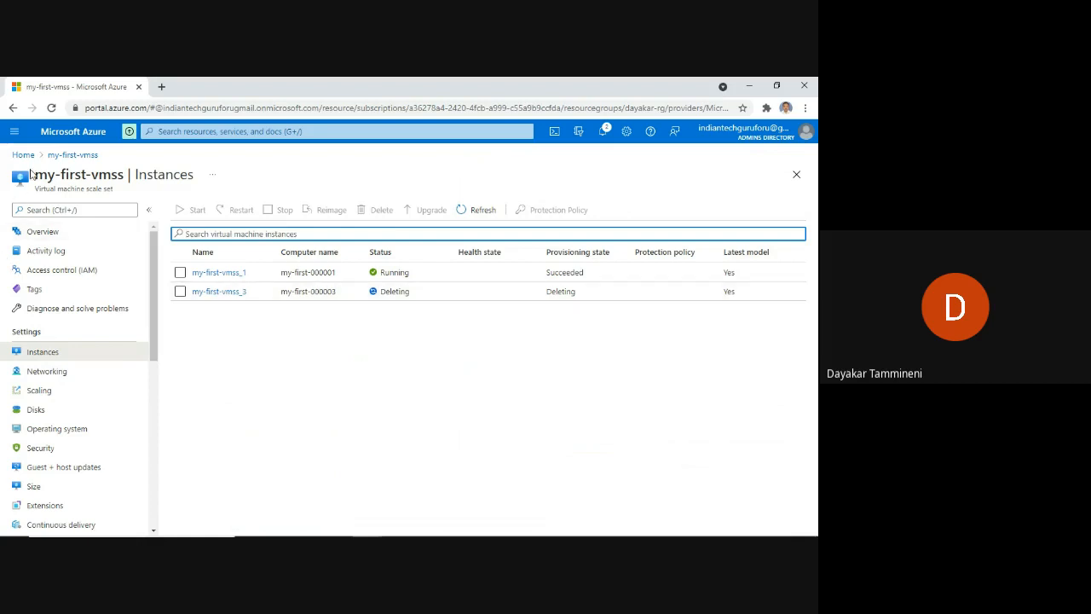
Reload the Instances page to confirm only my-first-vmss_1 remains Running.
click(52, 108)
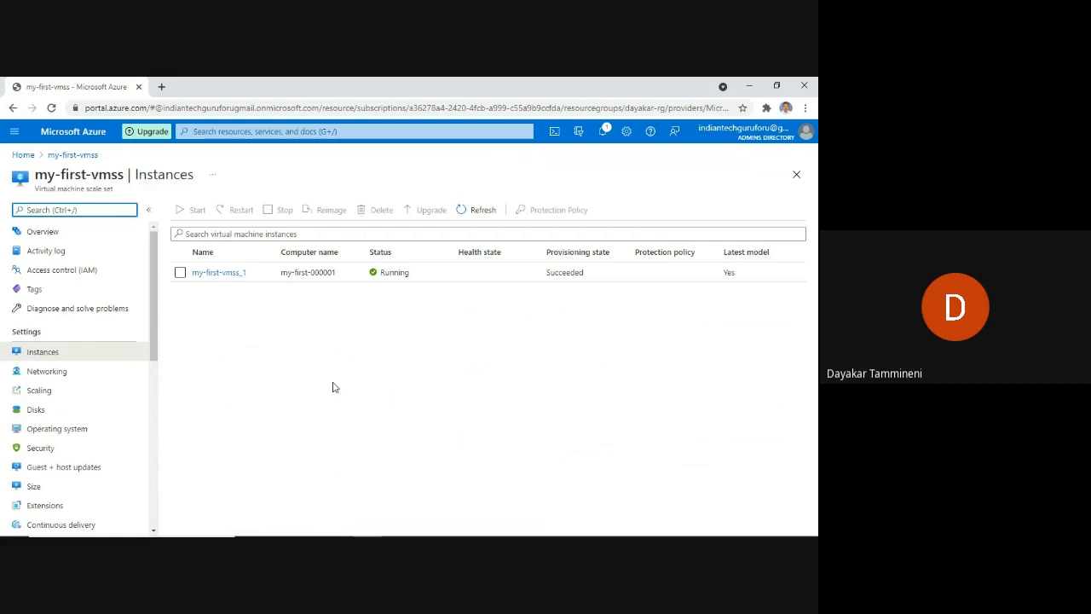
Reopen Scaling to check the Default condition shows instance count 1 and both CPU rules.
click(36, 393)
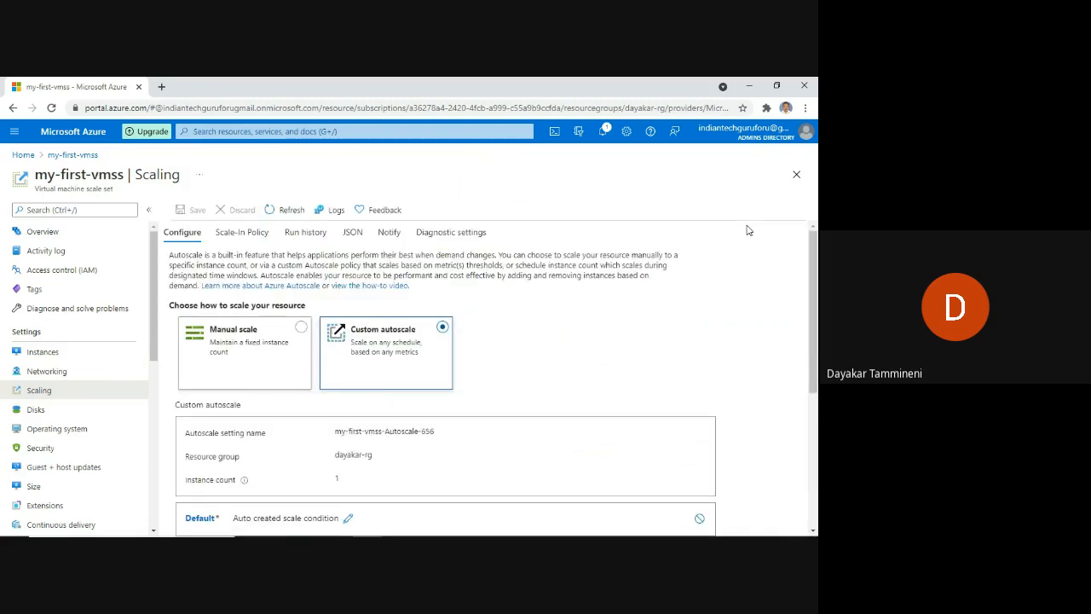
scroll(707, 315, down, 2)
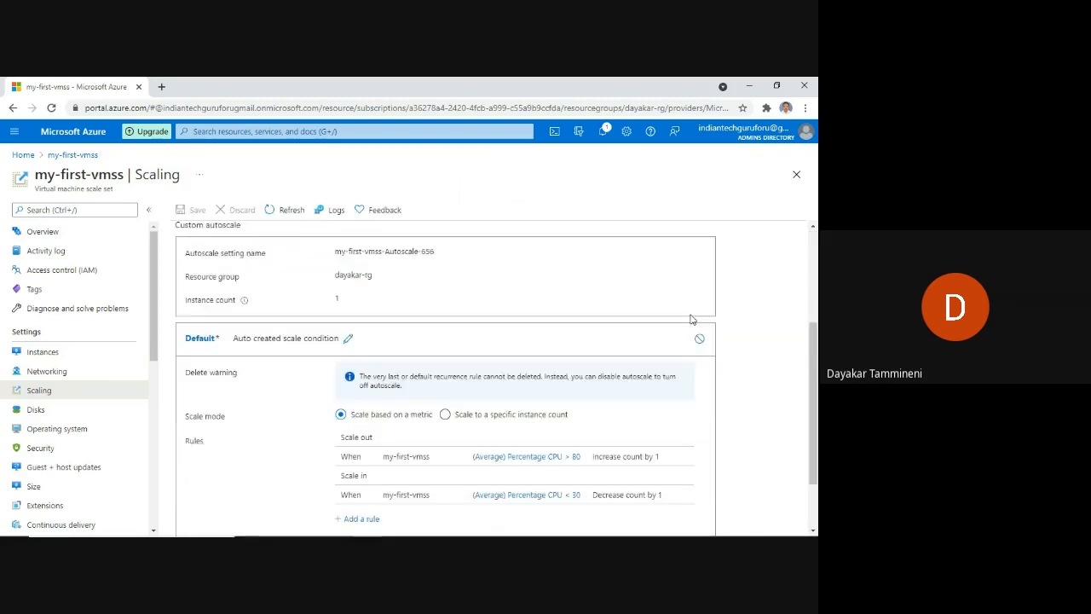
scroll(569, 334, down, 1)
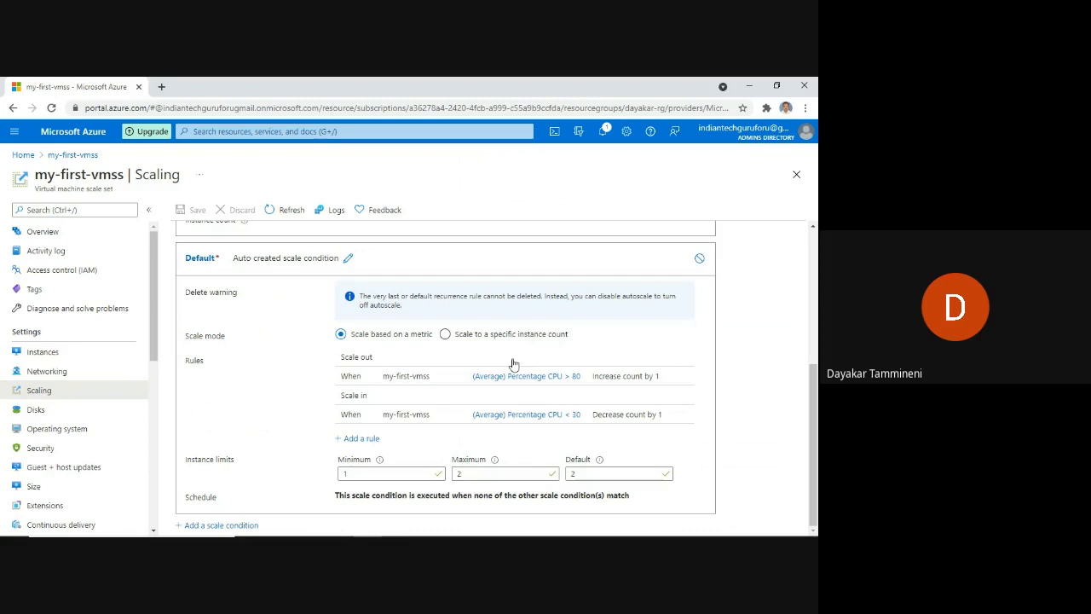
click(362, 440)
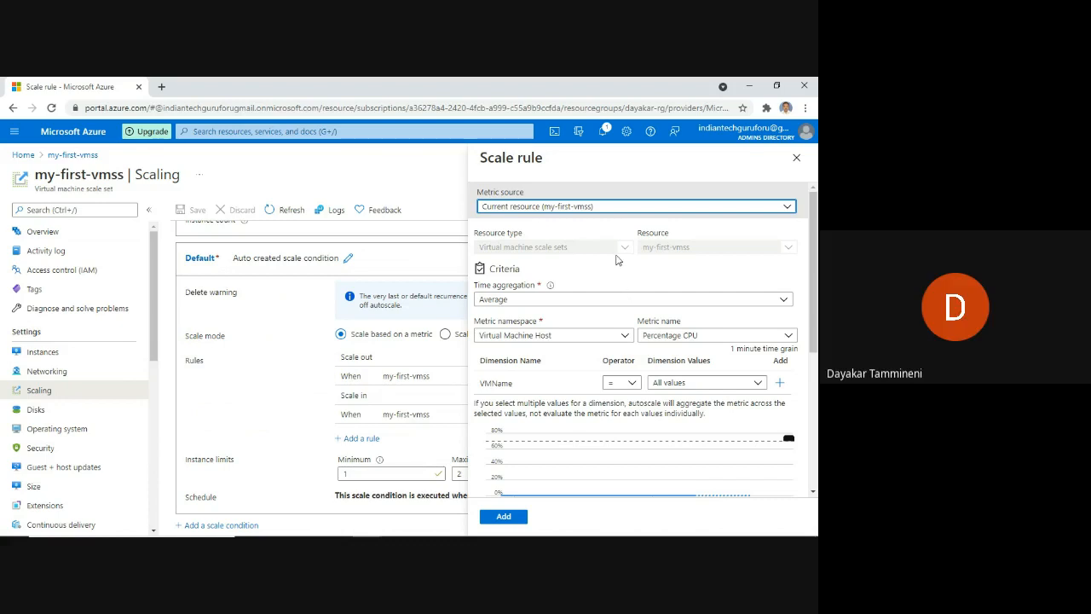
click(713, 337)
click(712, 337)
click(712, 338)
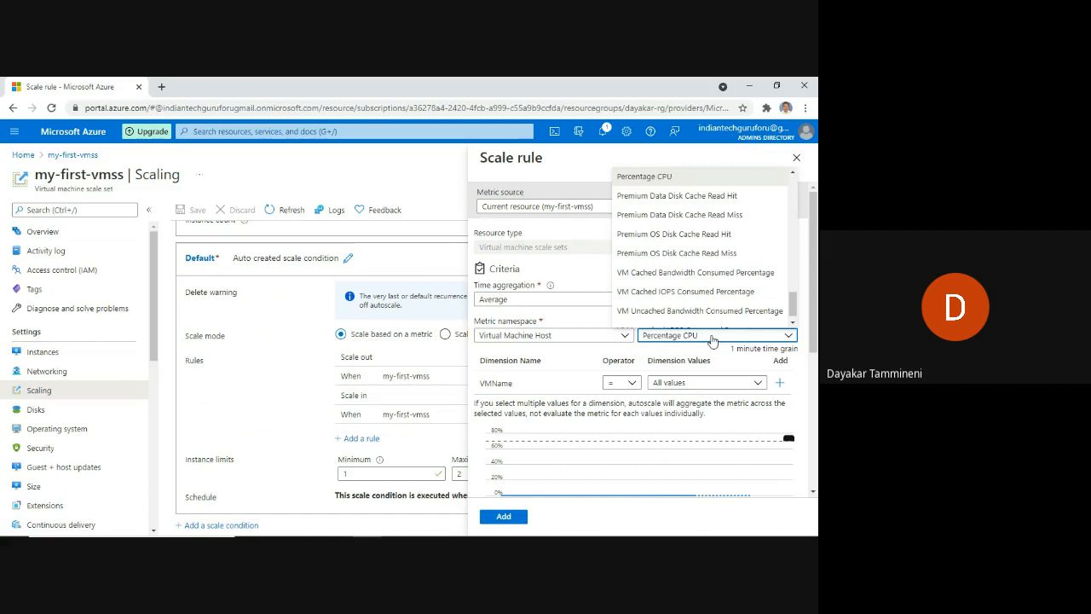
scroll(696, 184, up, 10)
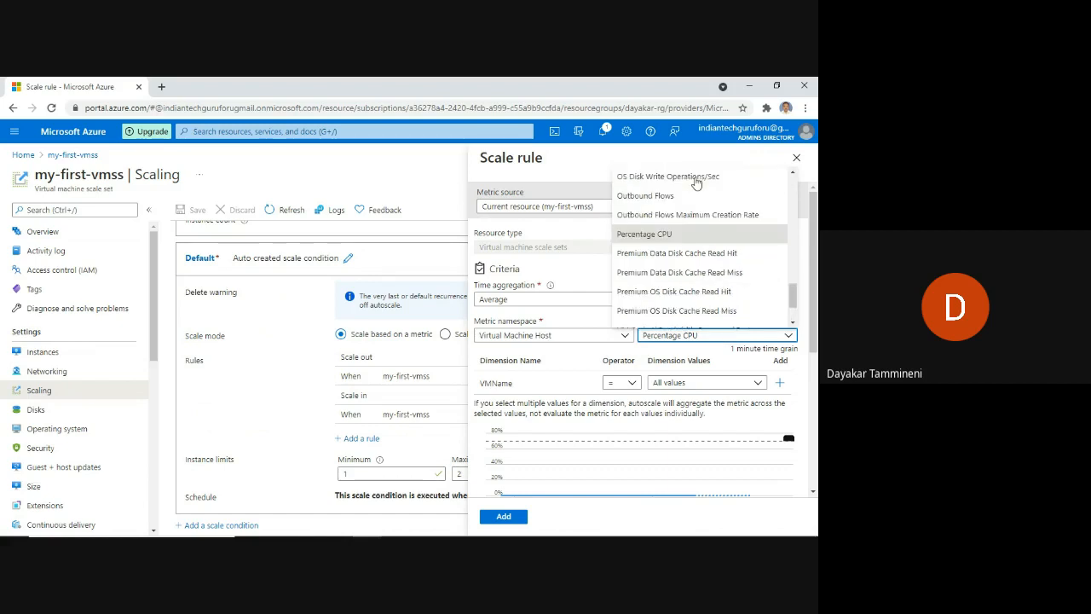
scroll(696, 189, up, 1)
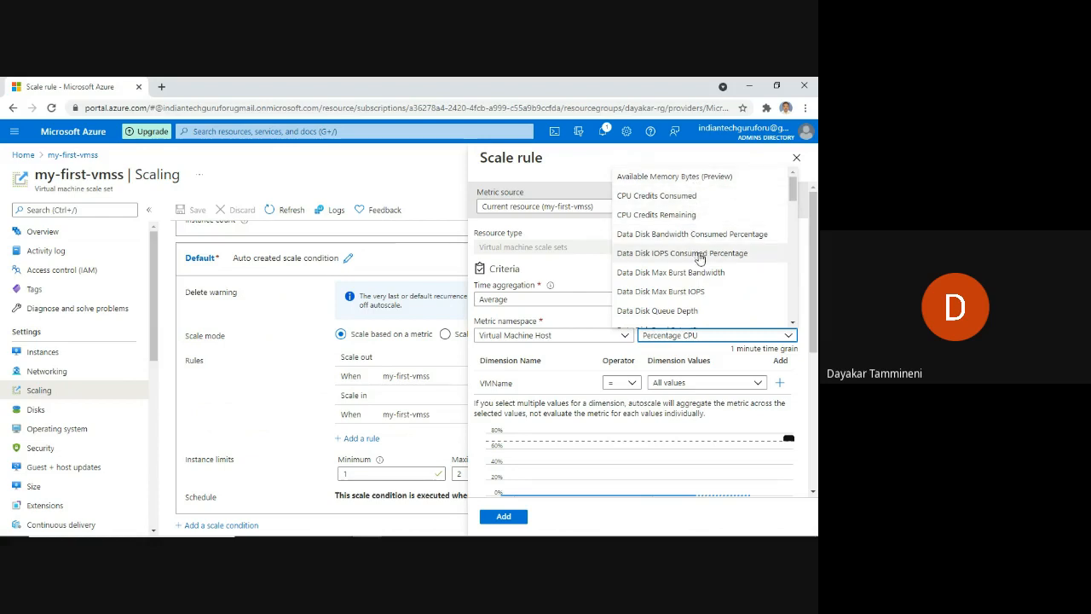
scroll(700, 260, down, 1)
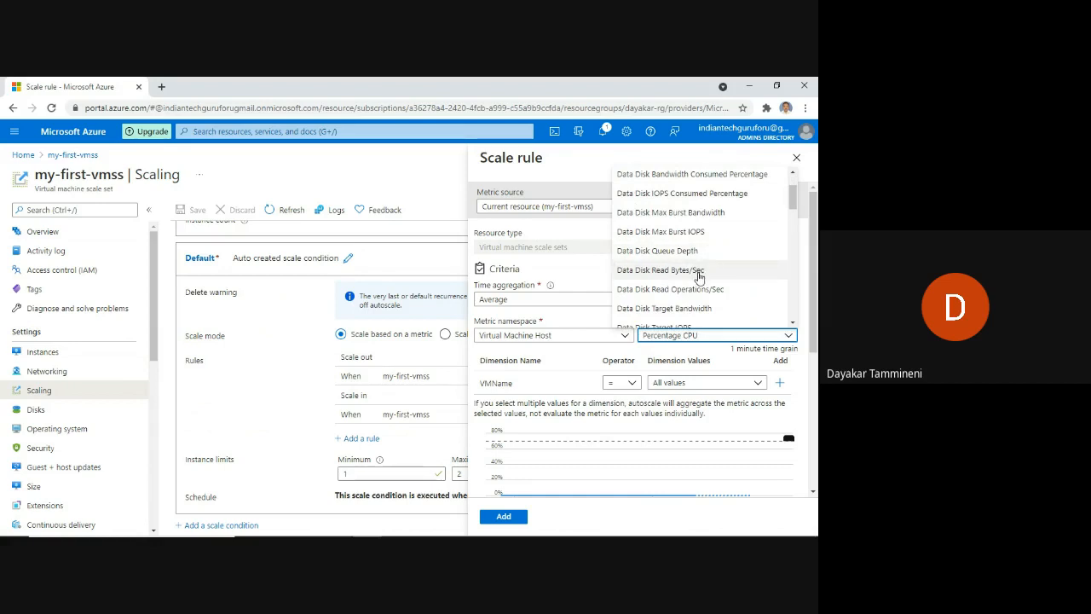
scroll(699, 281, down, 2)
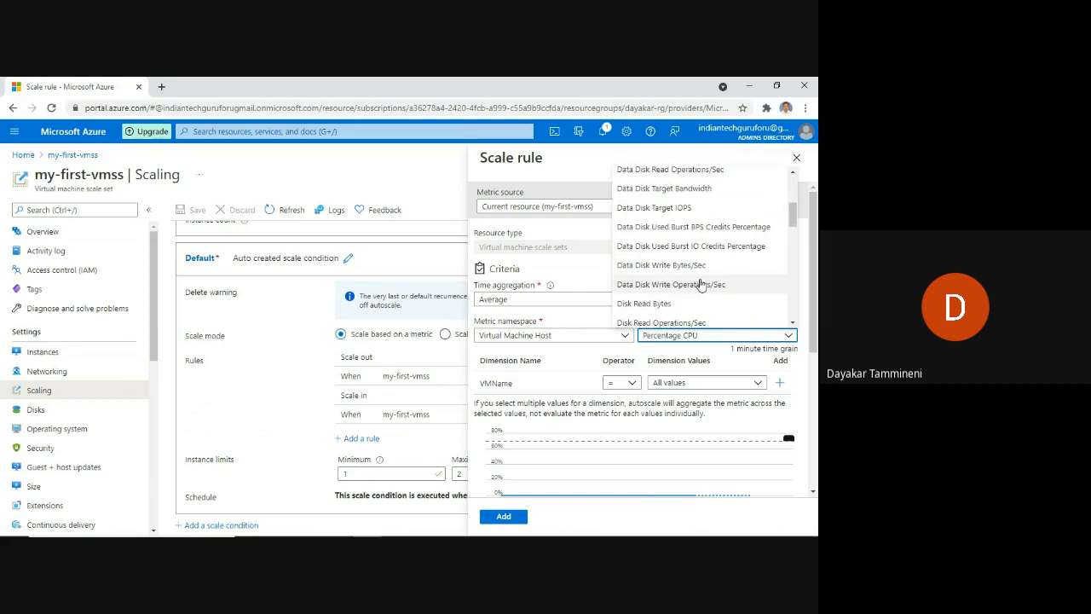
scroll(695, 281, down, 1)
scroll(682, 278, down, 5)
scroll(681, 281, down, 5)
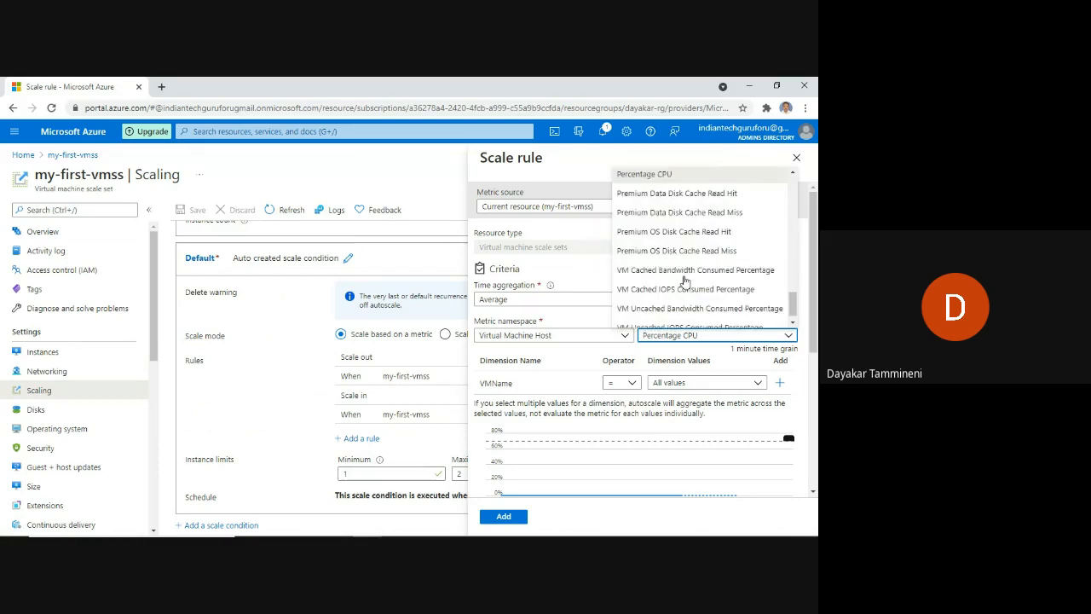
scroll(686, 285, down, 1)
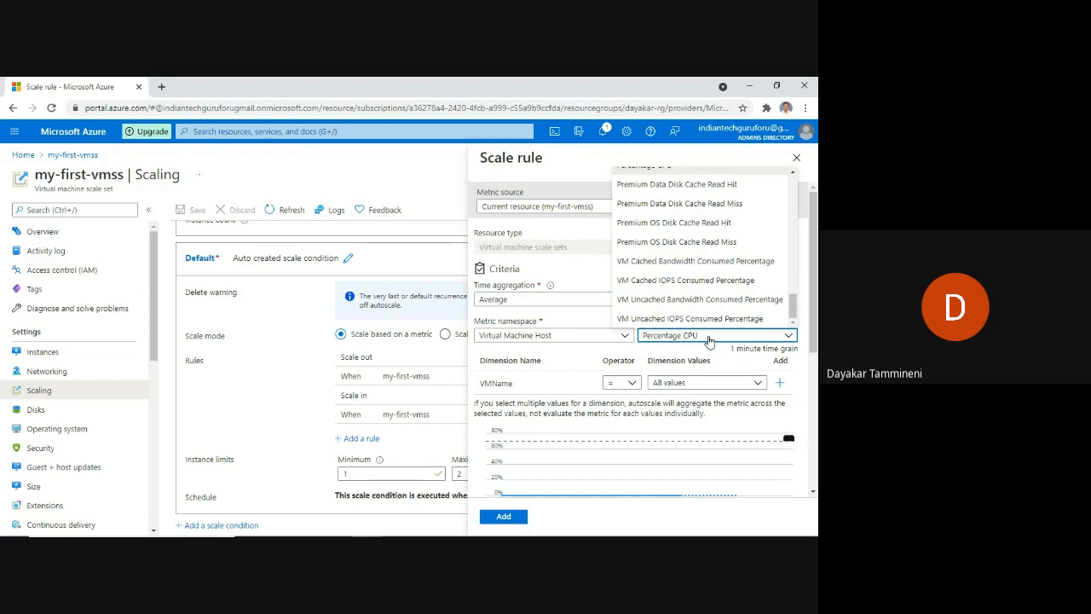
click(709, 340)
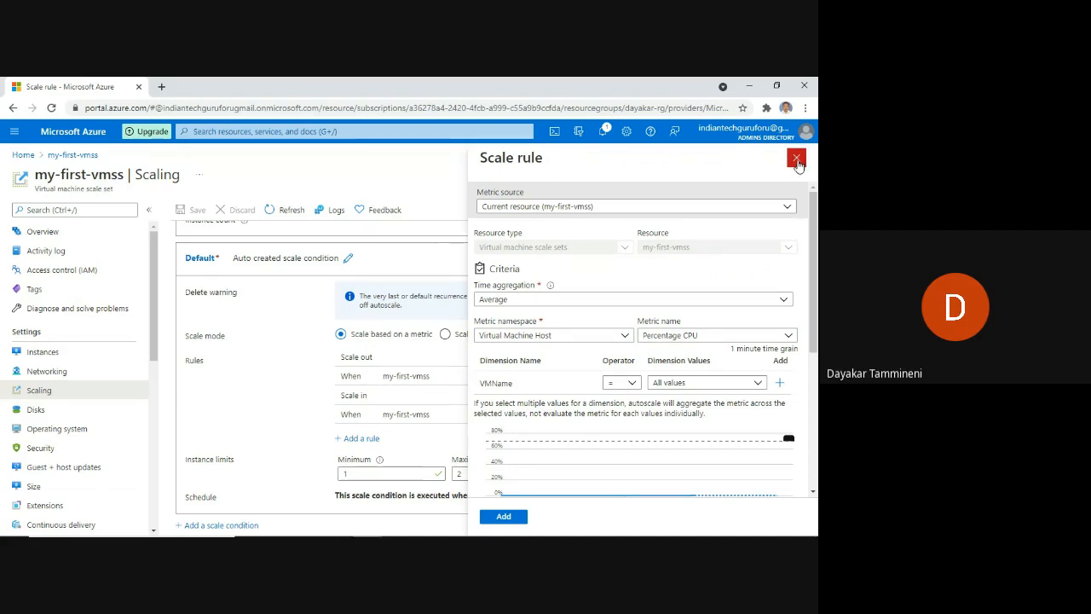
click(796, 159)
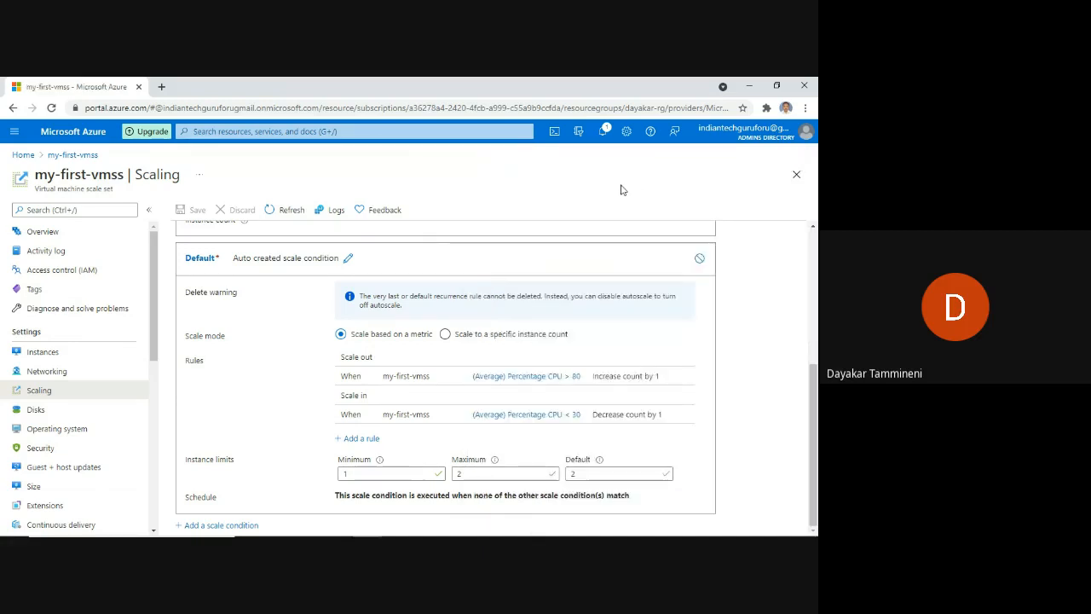